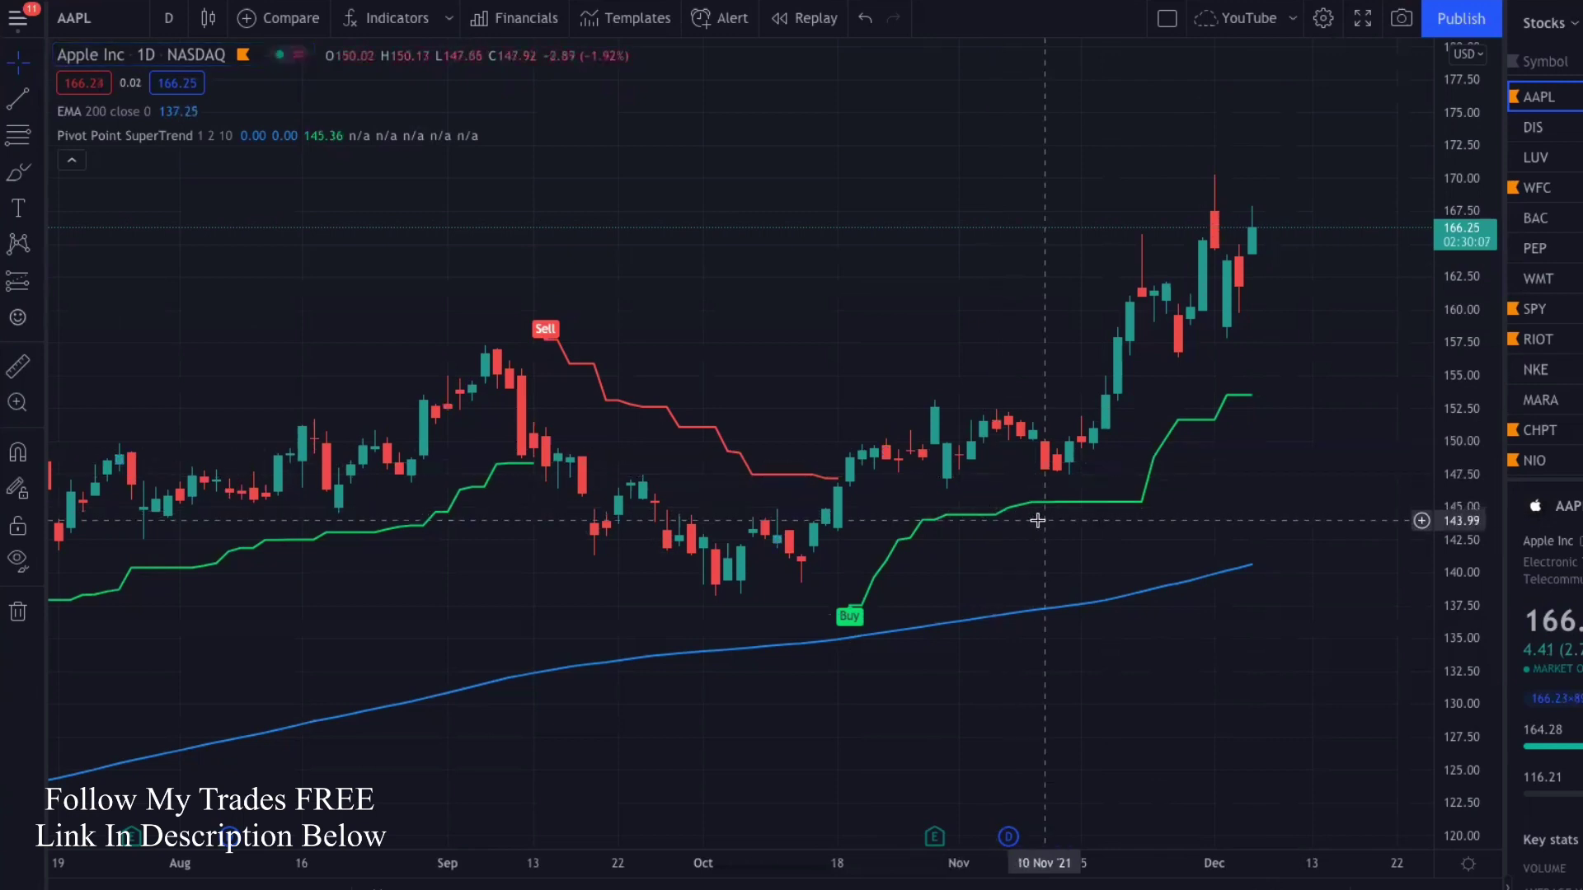
Remove the 200 EMA and the Pivot Point SuperTrend indicators from the AAPL daily chart.
mouse_move(272, 110)
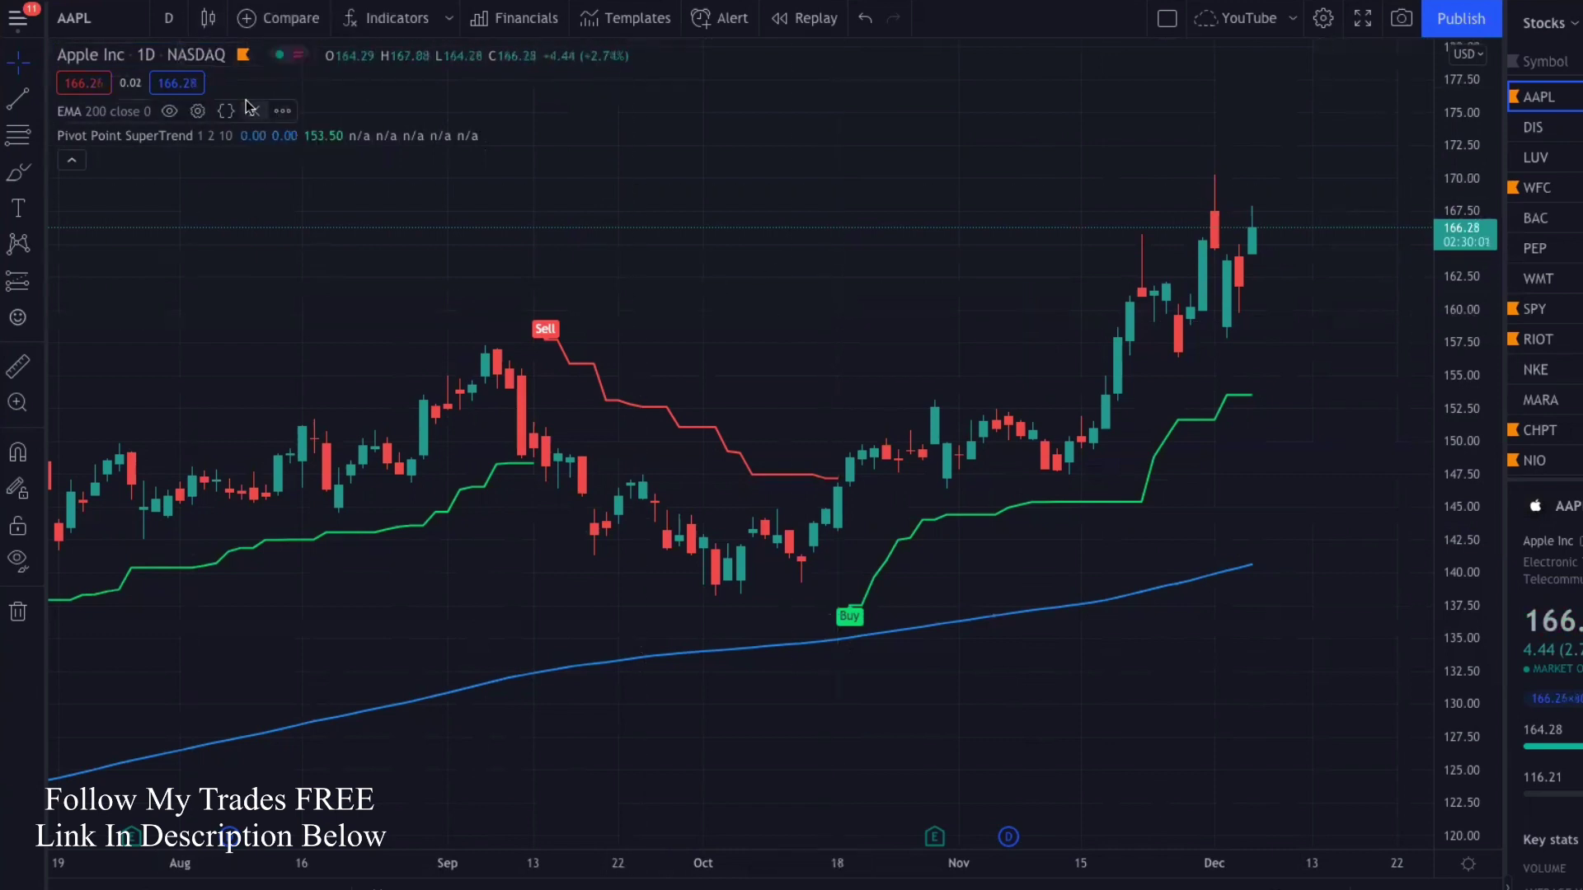
left_click(168, 112)
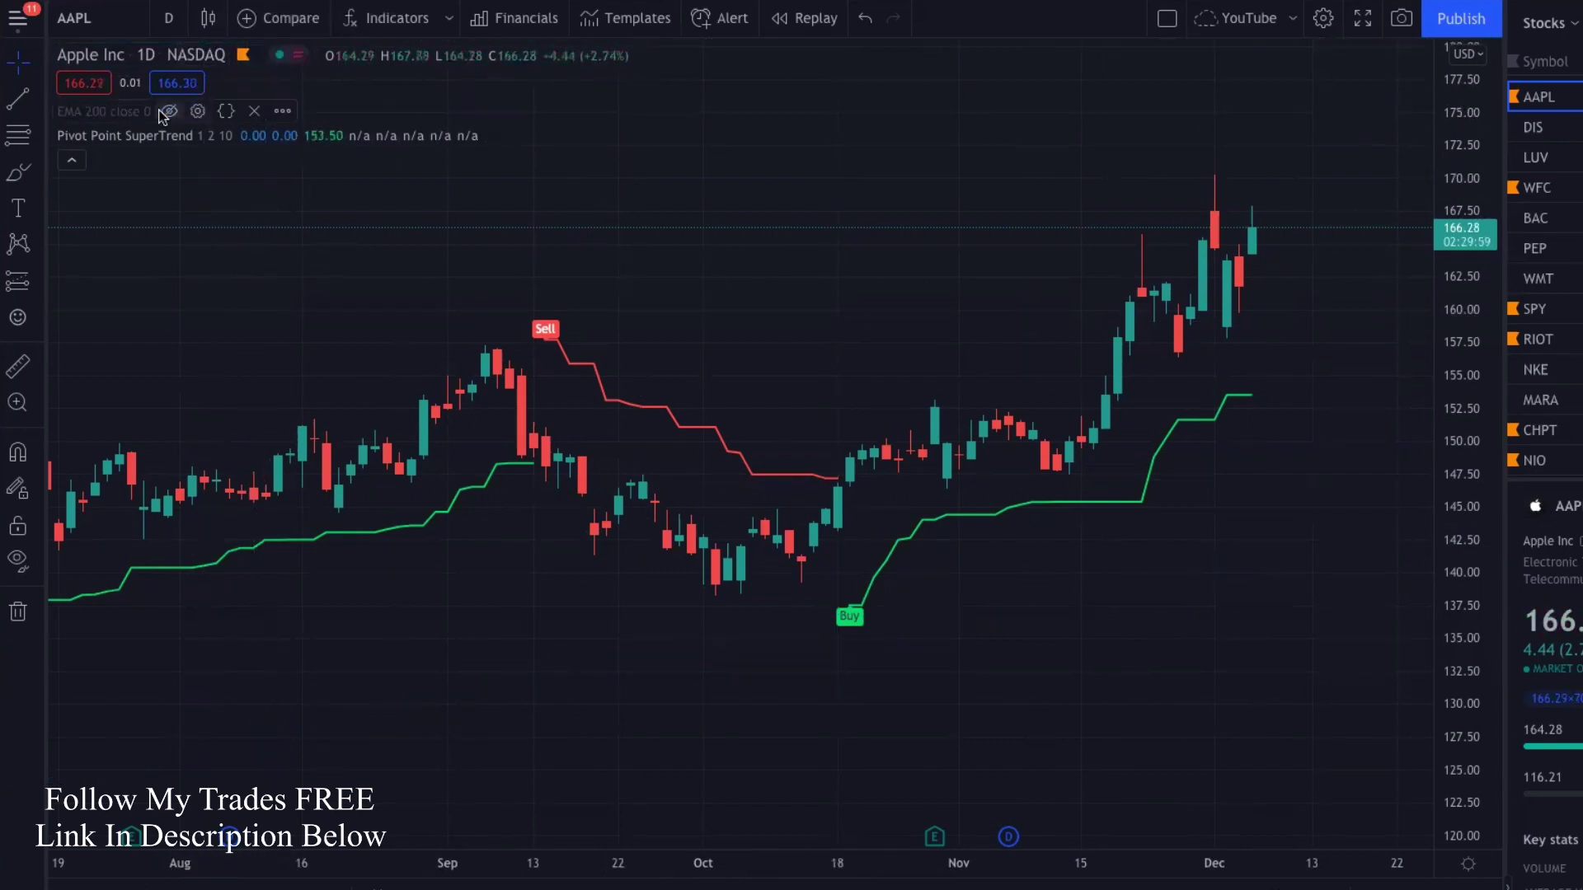
left_click(254, 111)
left_click(332, 113)
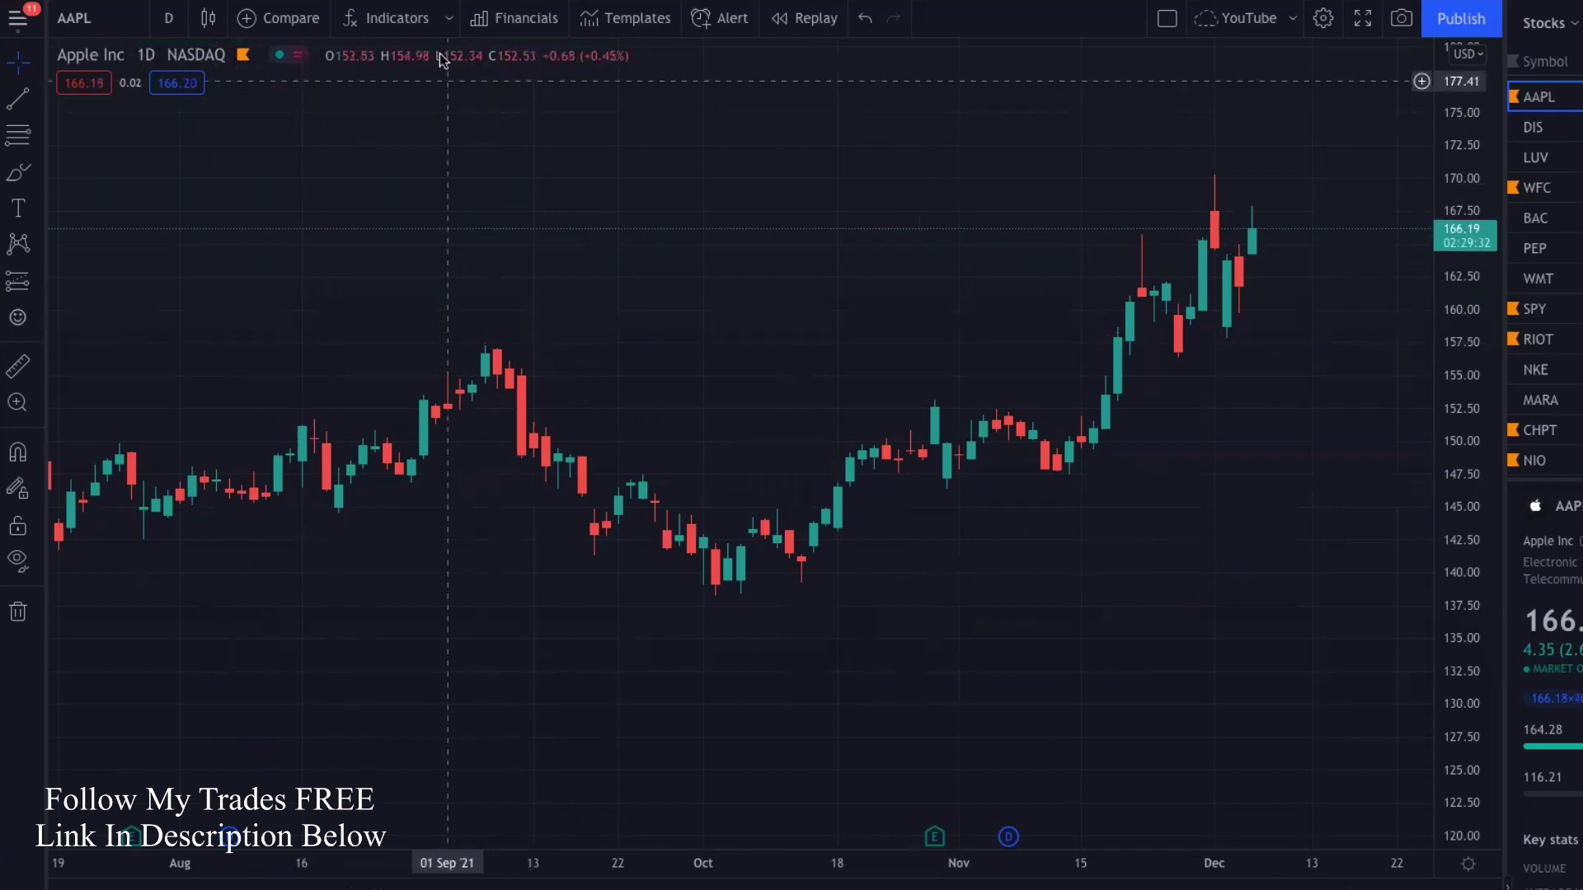
Search the indicators for "ema" and add the Moving Average Exponential to the chart.
left_click(377, 25)
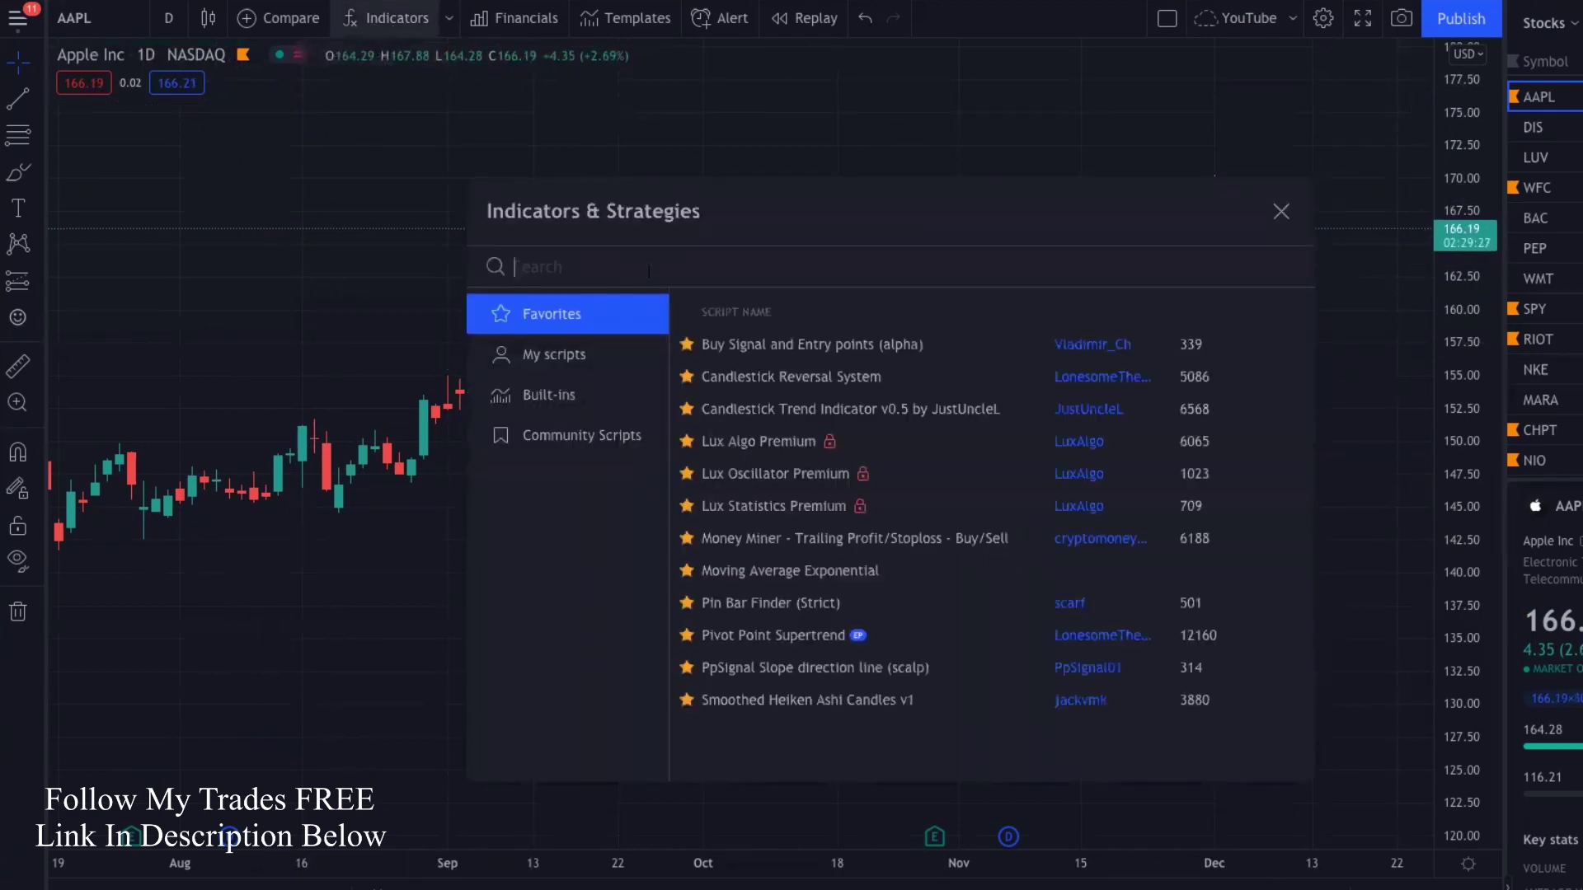
type("ema")
left_click(760, 344)
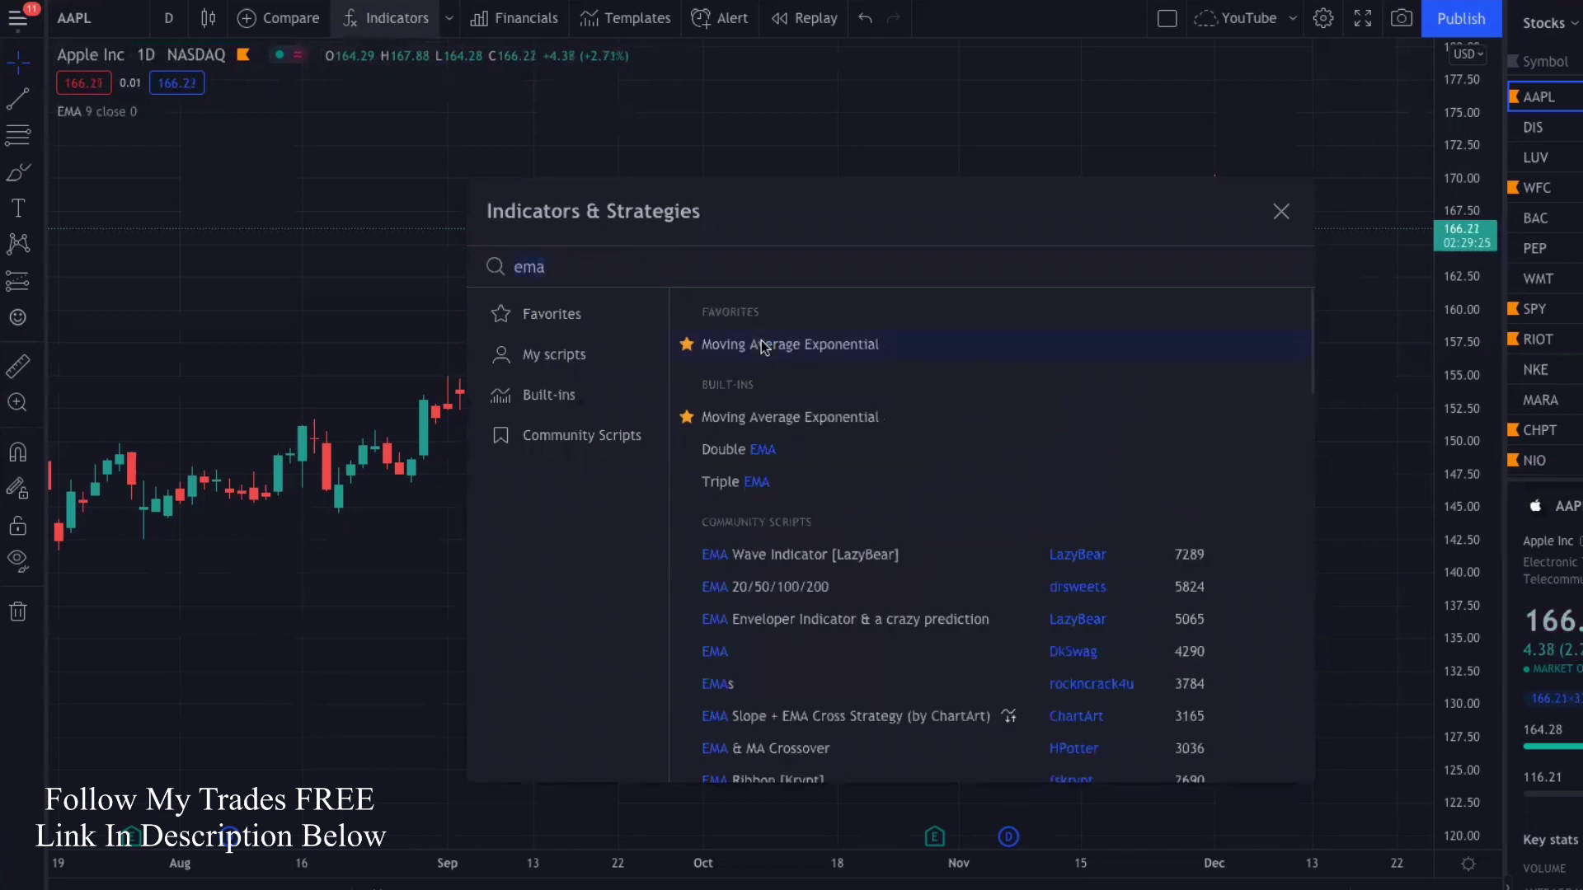
left_click(1281, 211)
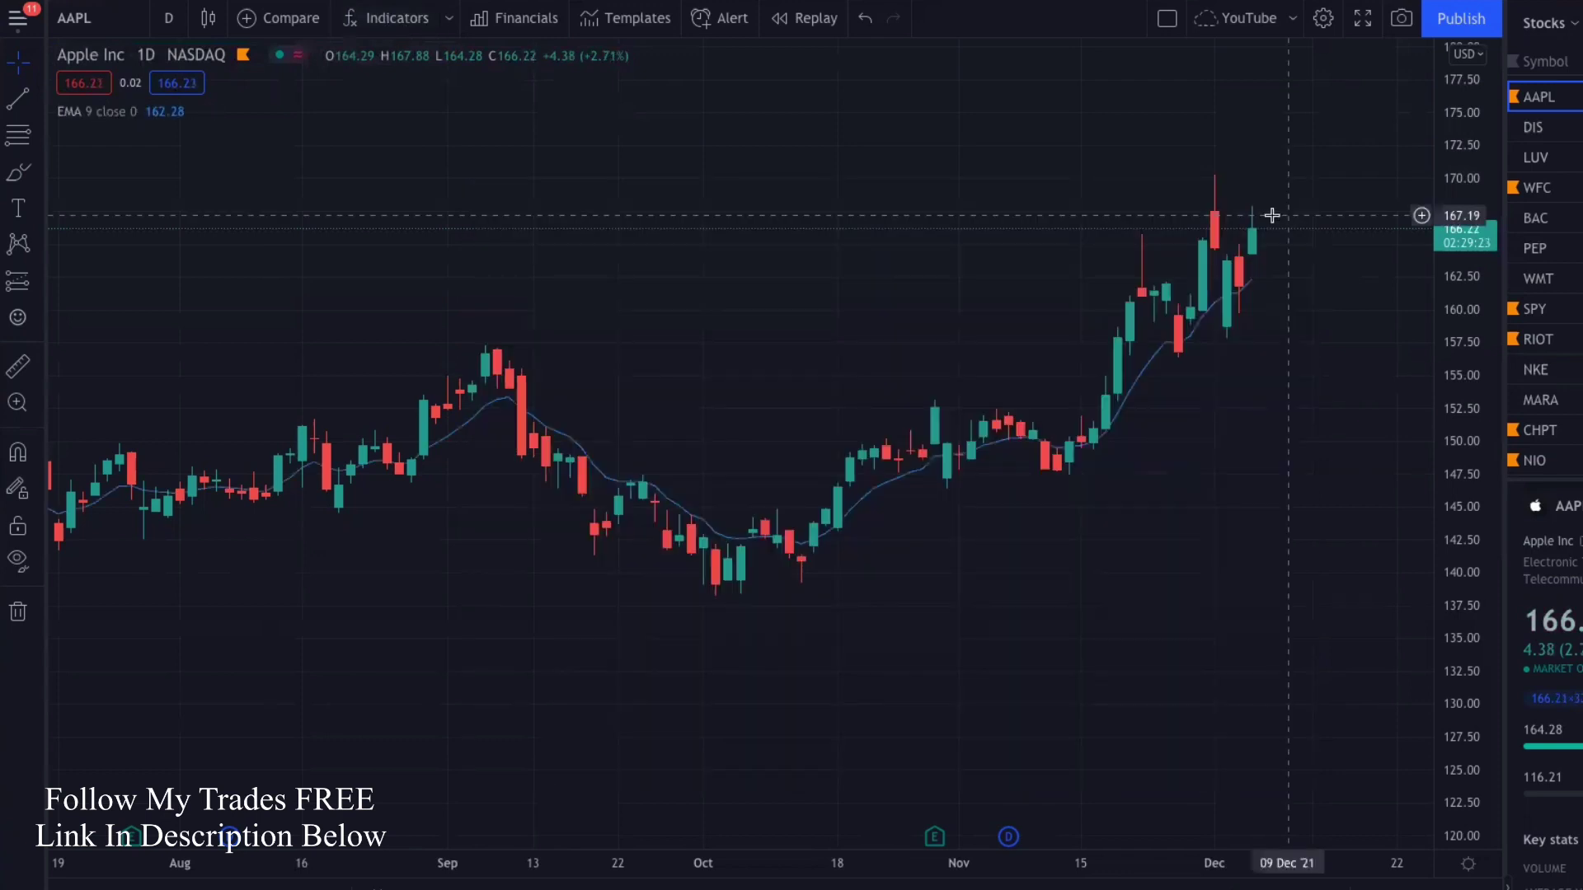
Set the EMA indicator's length to 200.
mouse_move(99, 113)
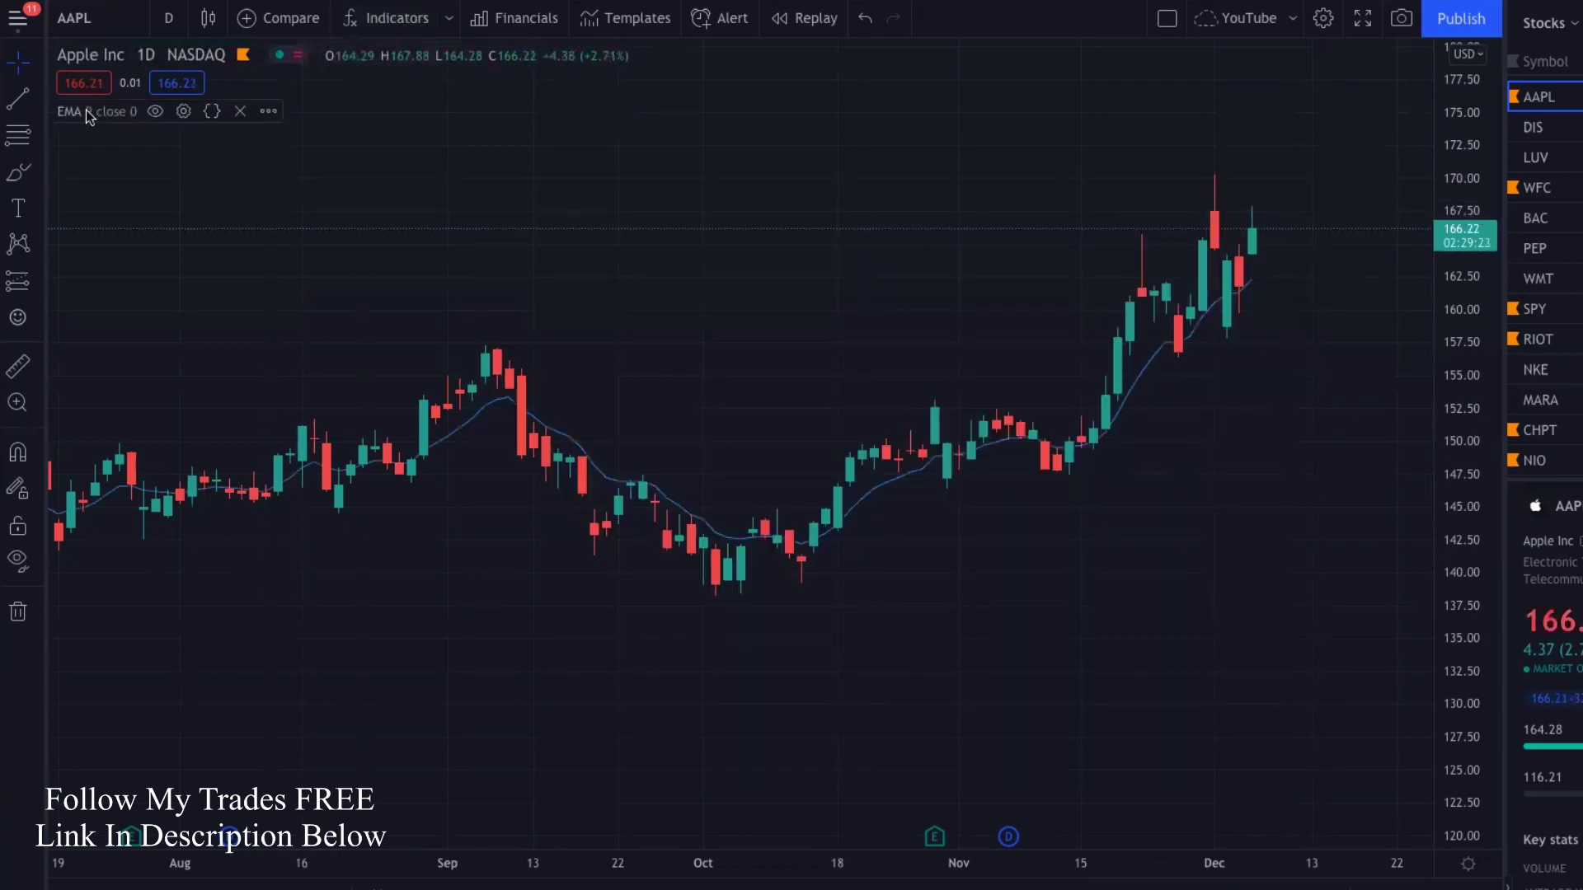
left_click(183, 112)
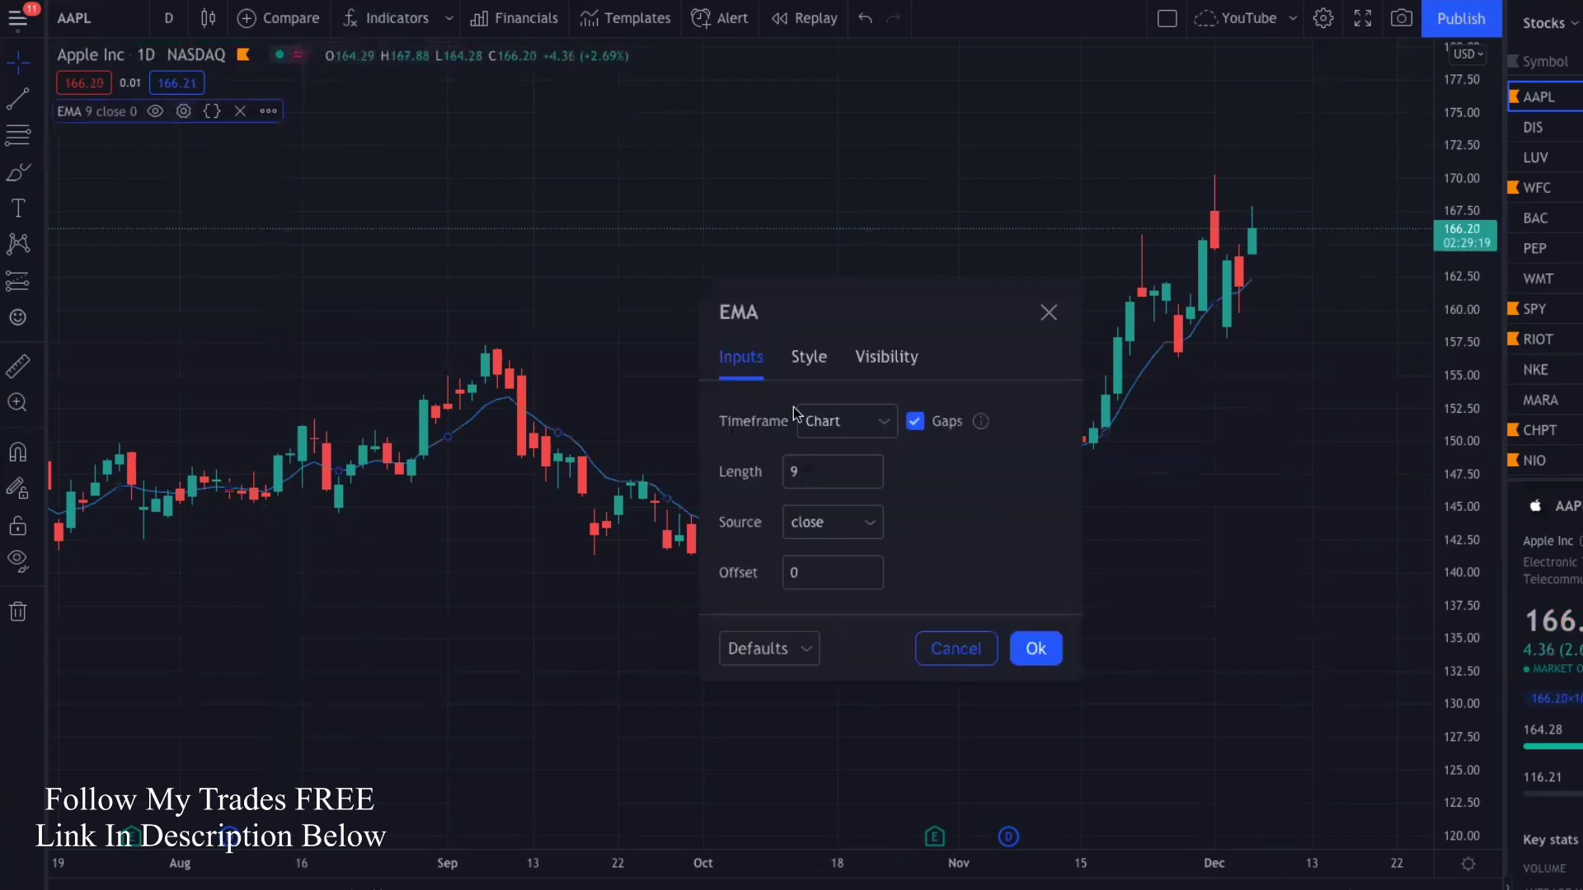
double_click(820, 477)
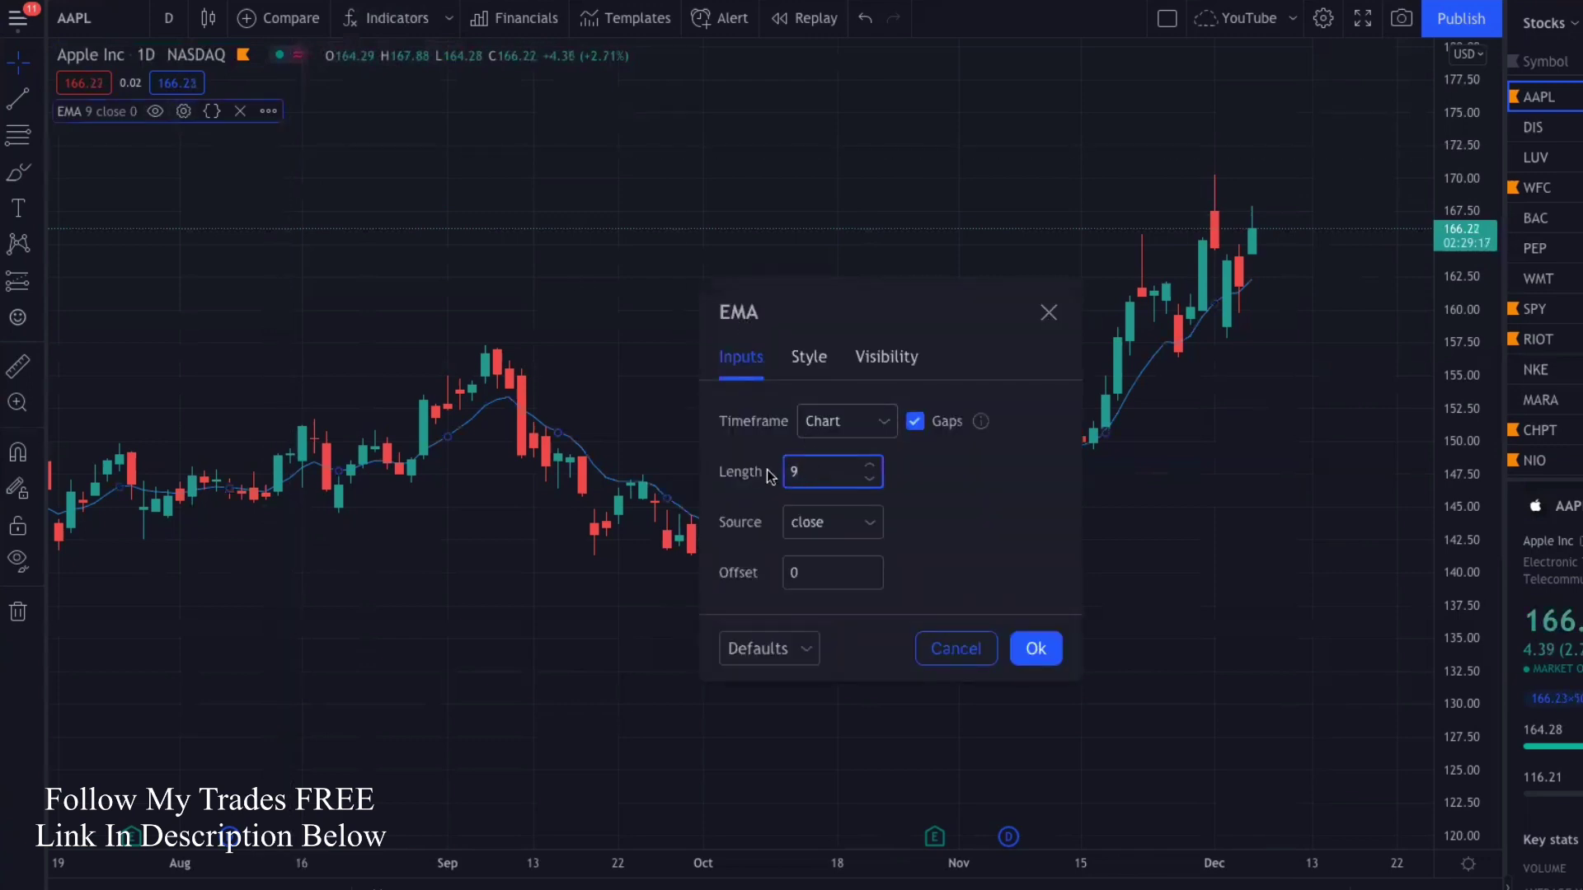
type("200")
left_click(891, 443)
Set the EMA line to the second-thinnest thickness and close its settings.
left_click(814, 360)
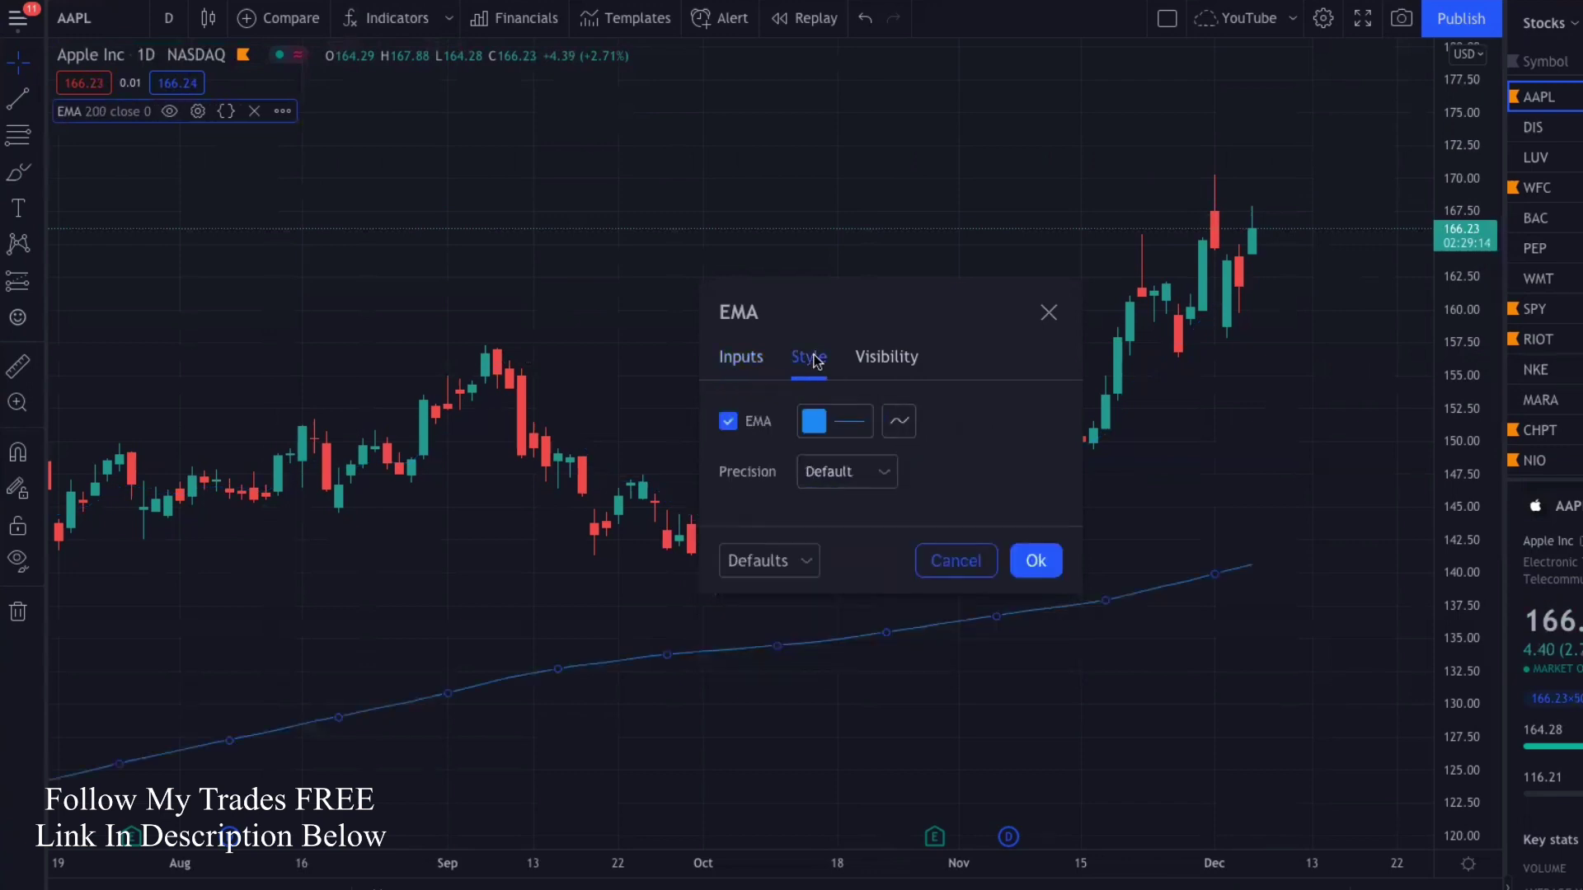
left_click(846, 421)
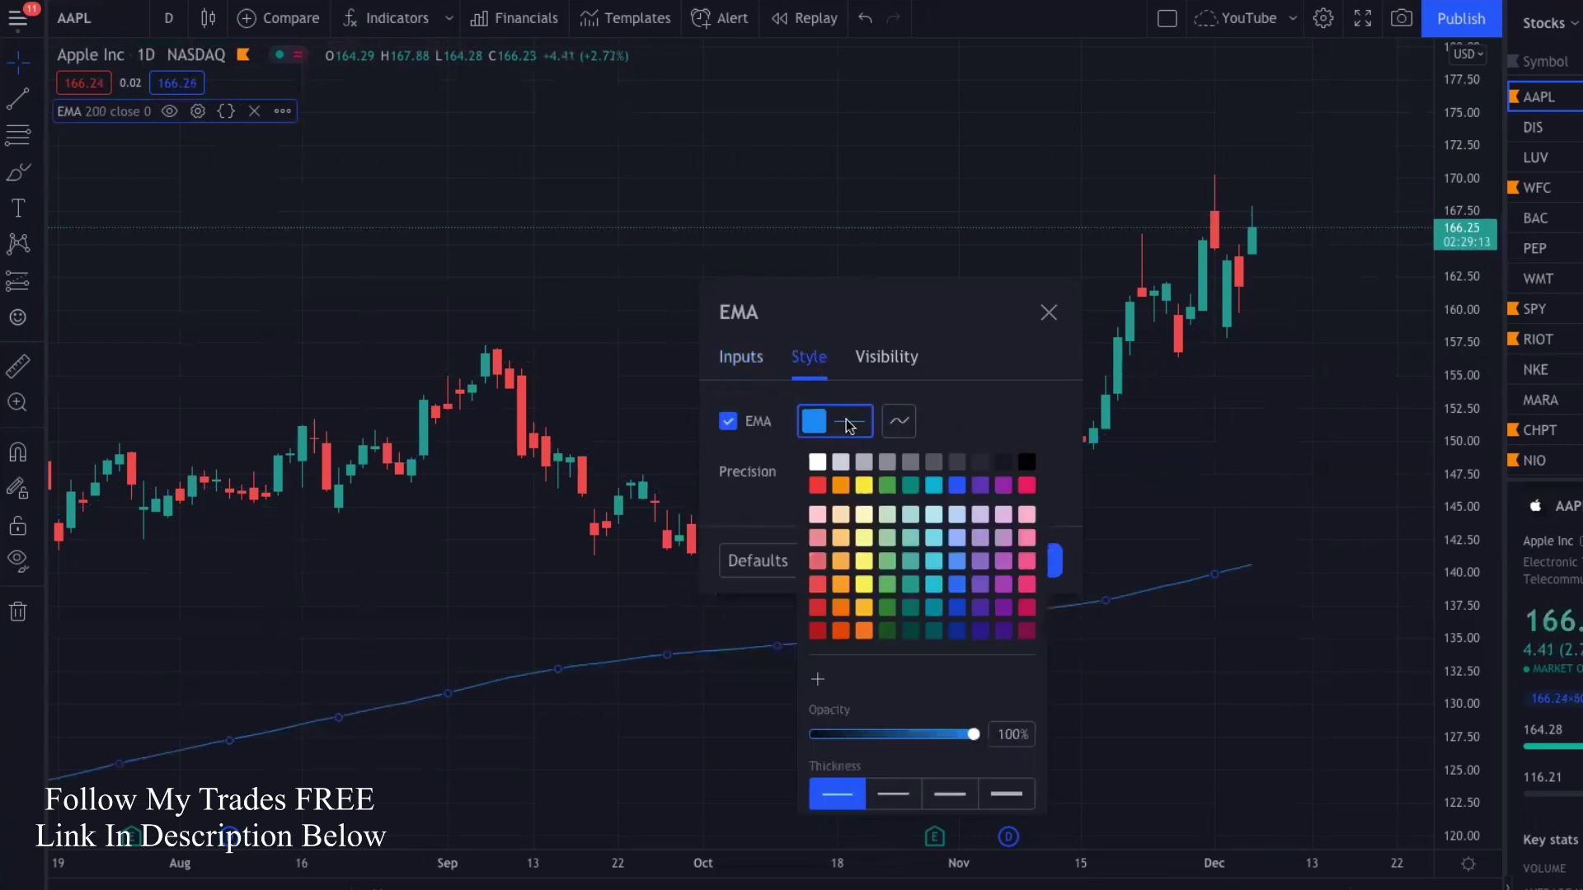
left_click(890, 794)
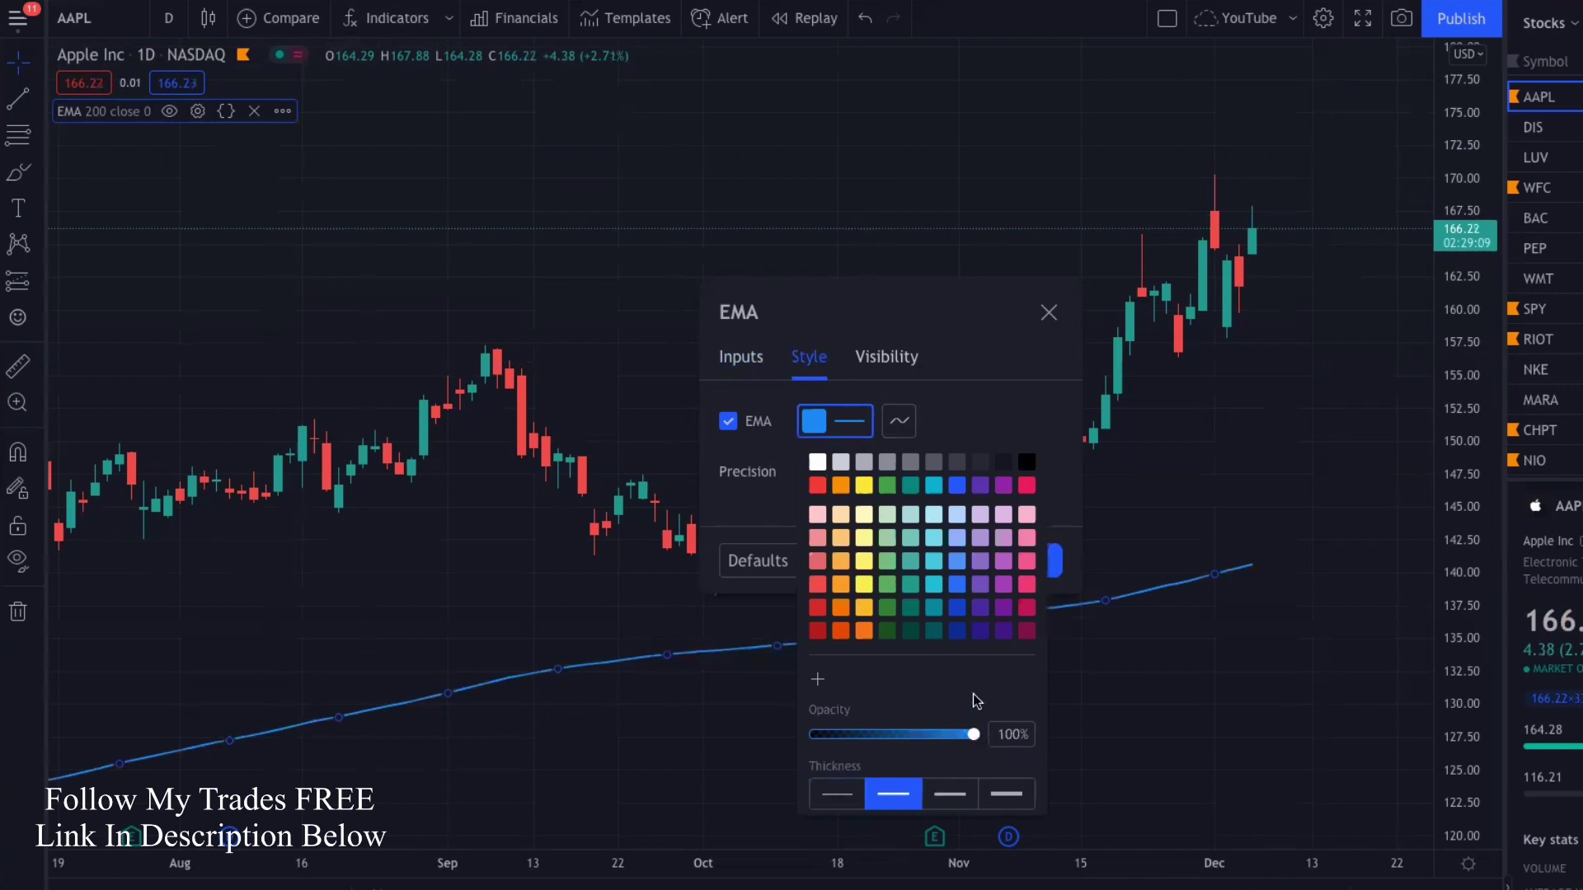
left_click(1046, 320)
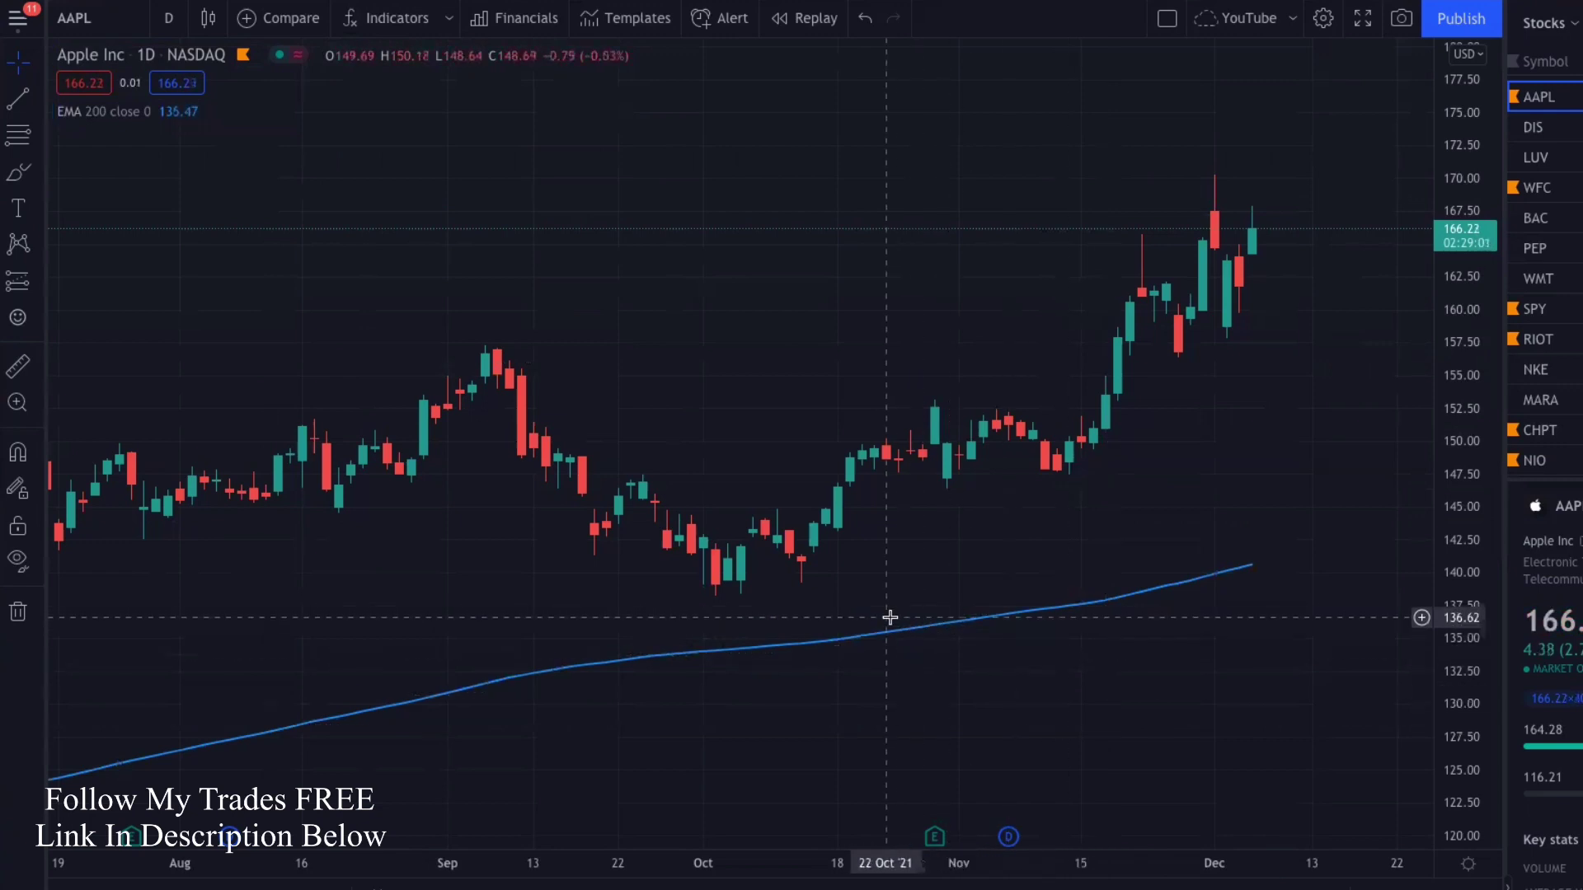
Search the indicators for "pivot" and add the Pivot Point Supertrend to the chart.
left_click(404, 23)
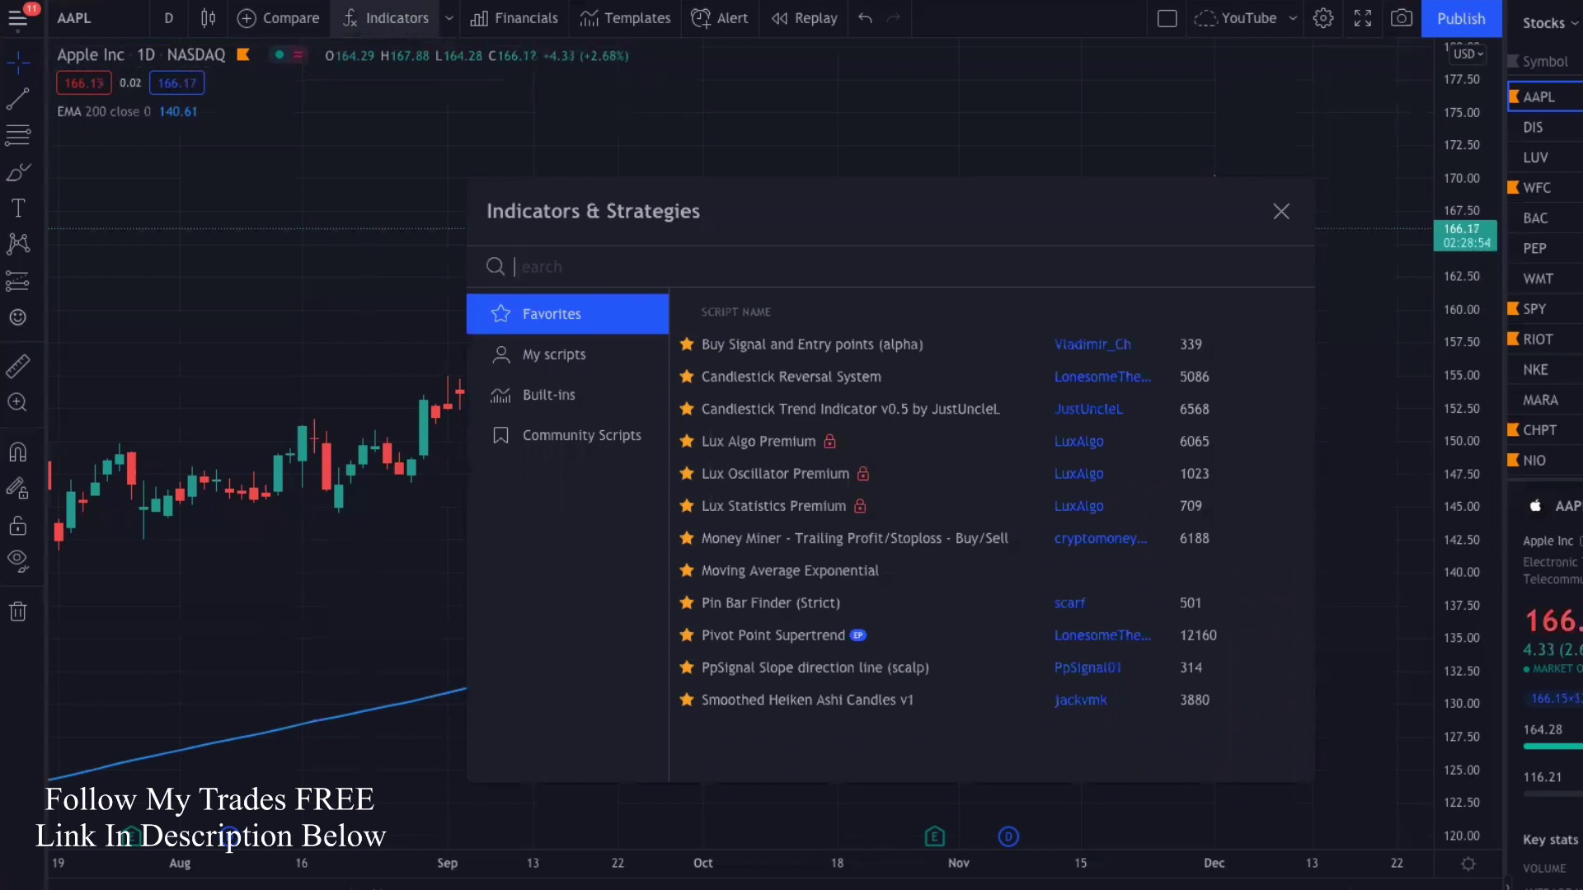
type("pivot")
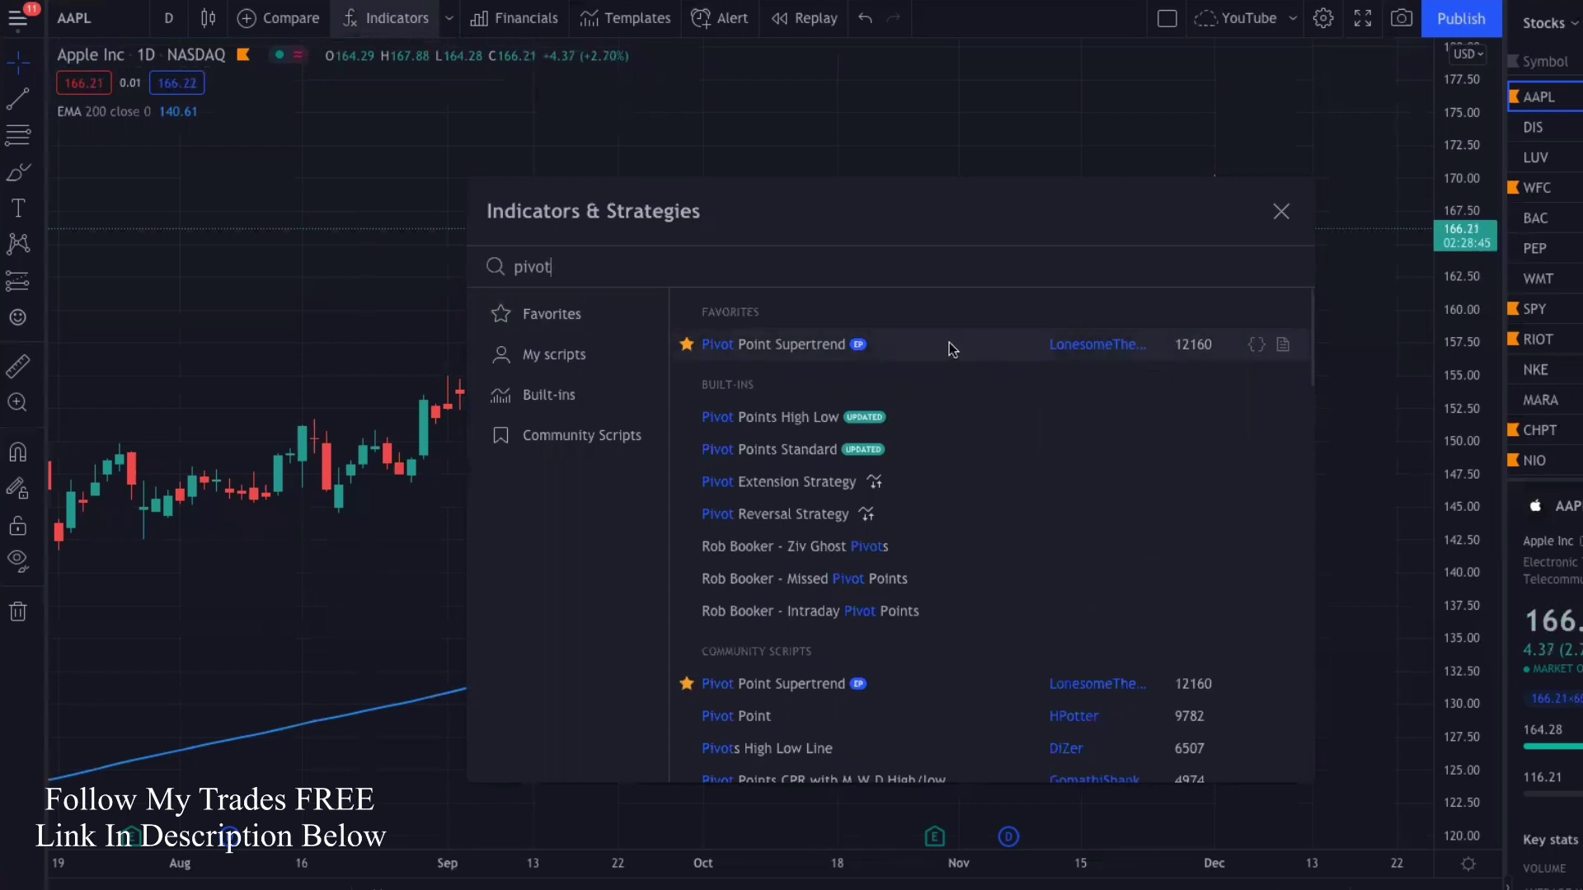
left_click(1049, 345)
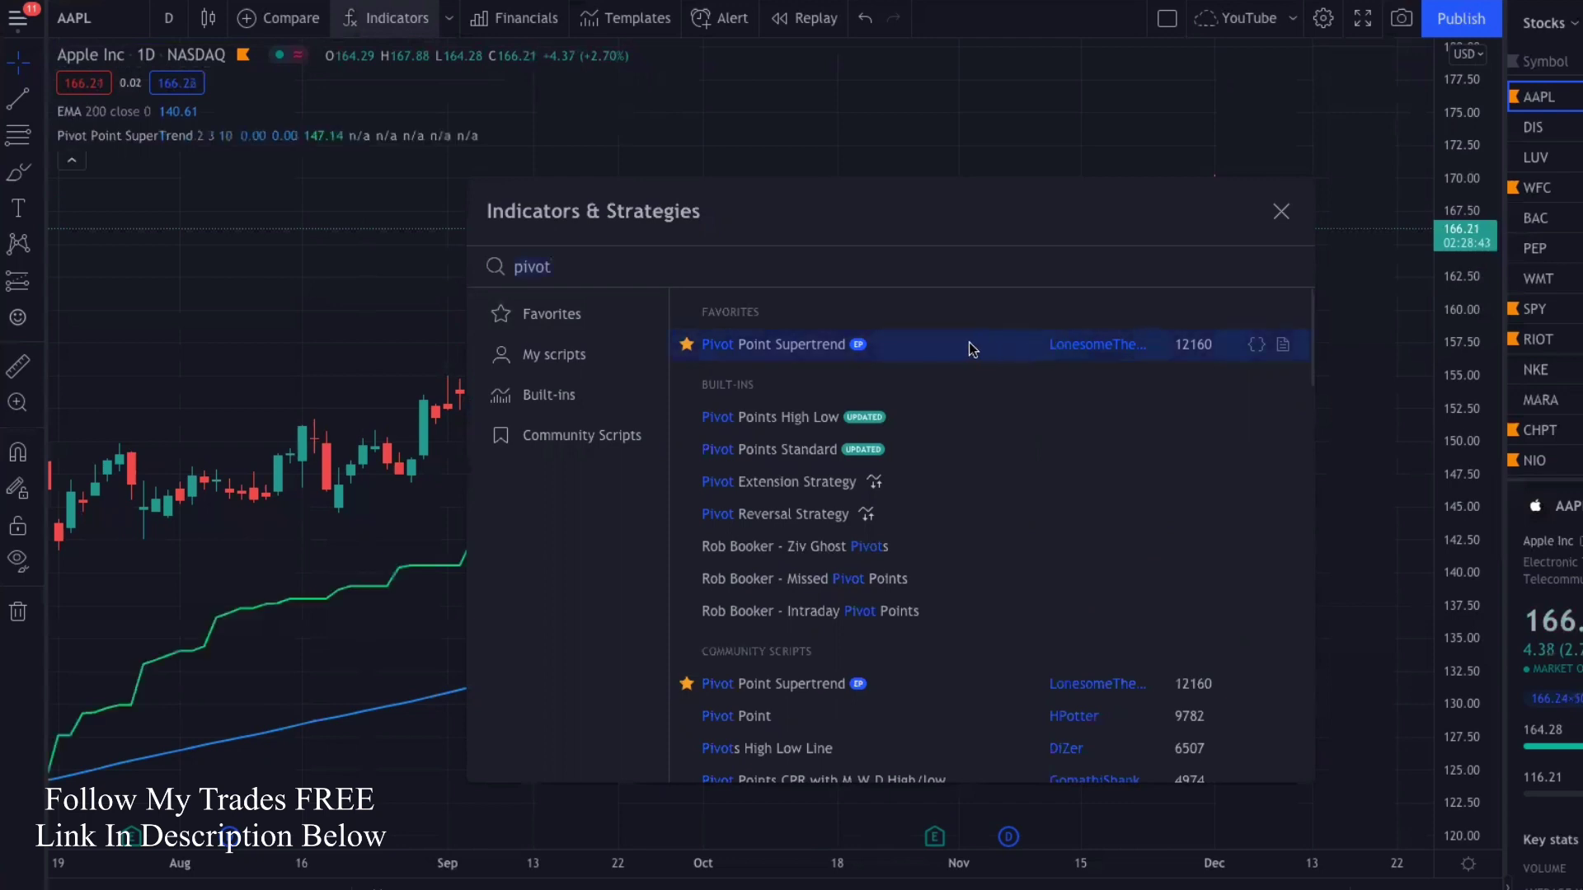
left_click(1281, 212)
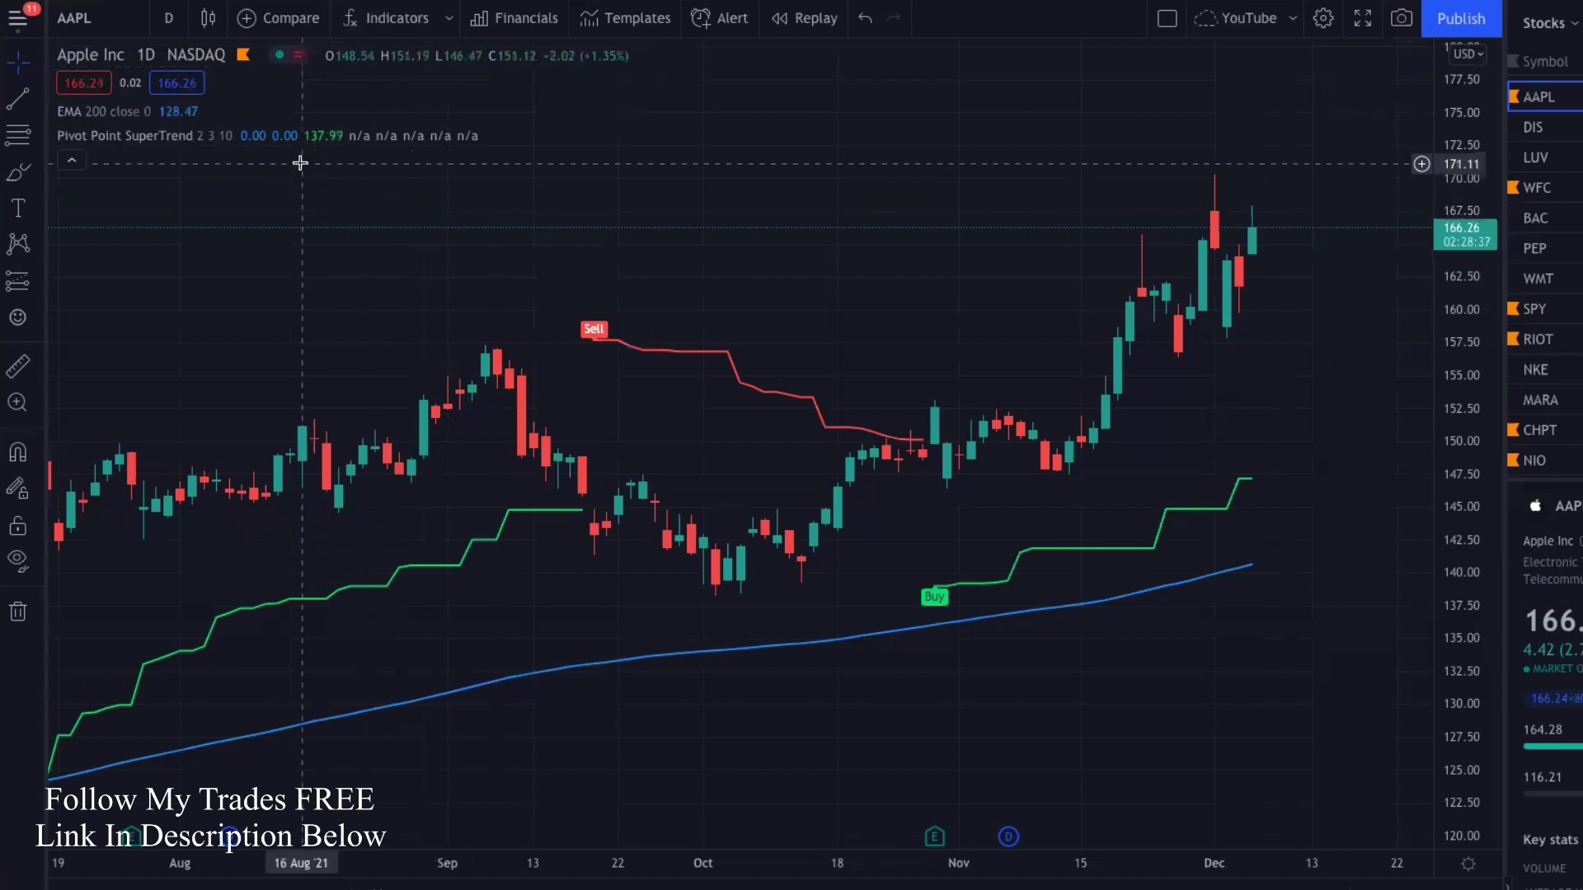
Set the Pivot Point SuperTrend's Pivot Point Period to 1 and ATR Factor to 2, keeping the ATR Period at 10.
mouse_move(277, 145)
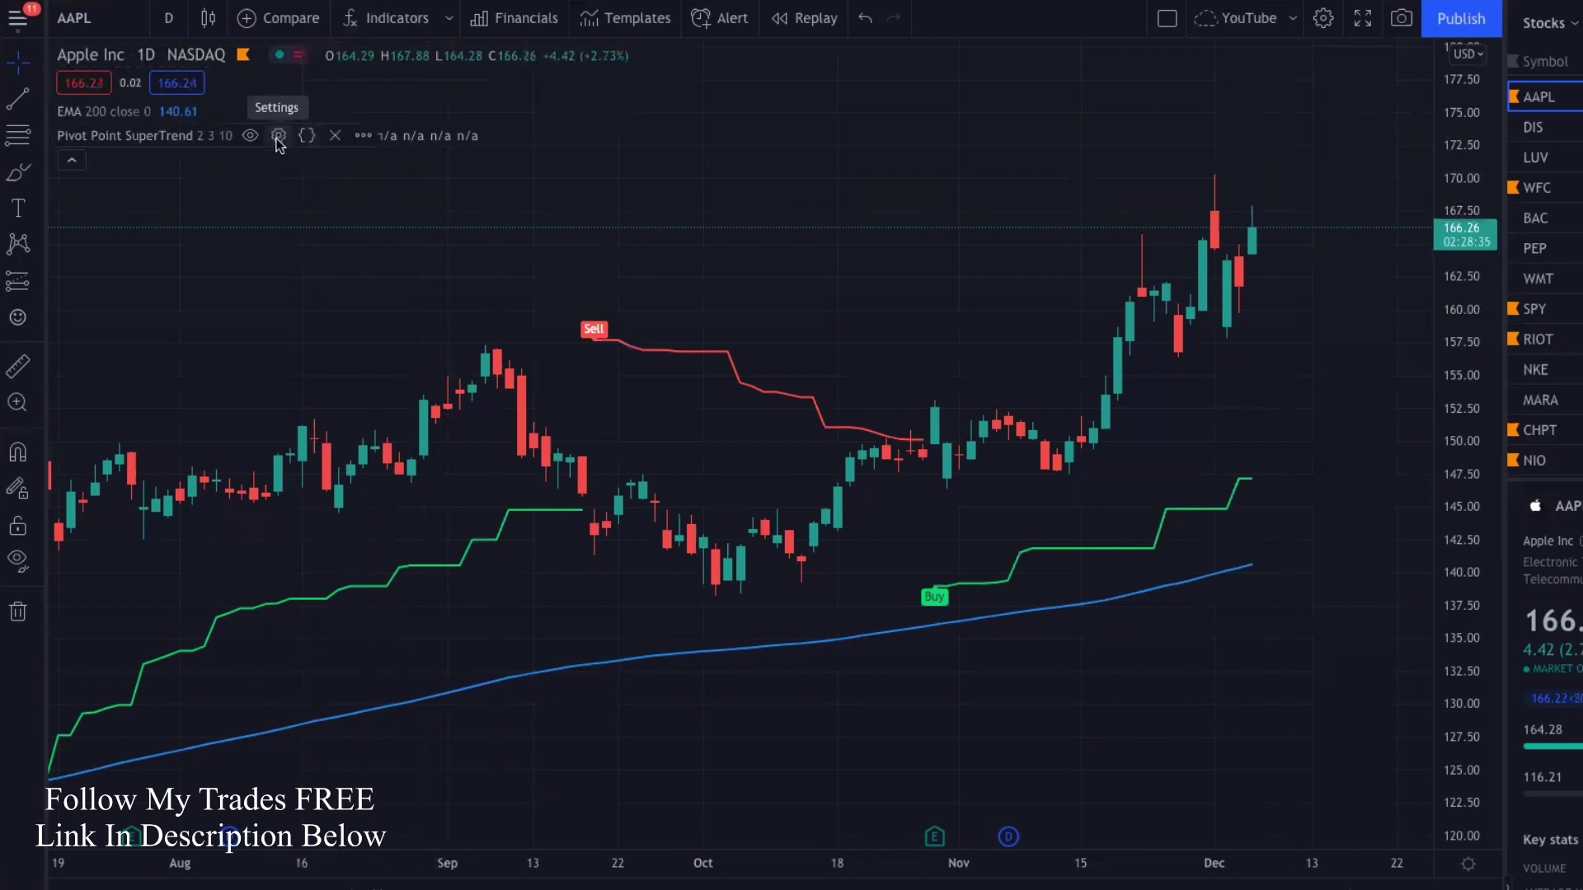
left_click(279, 136)
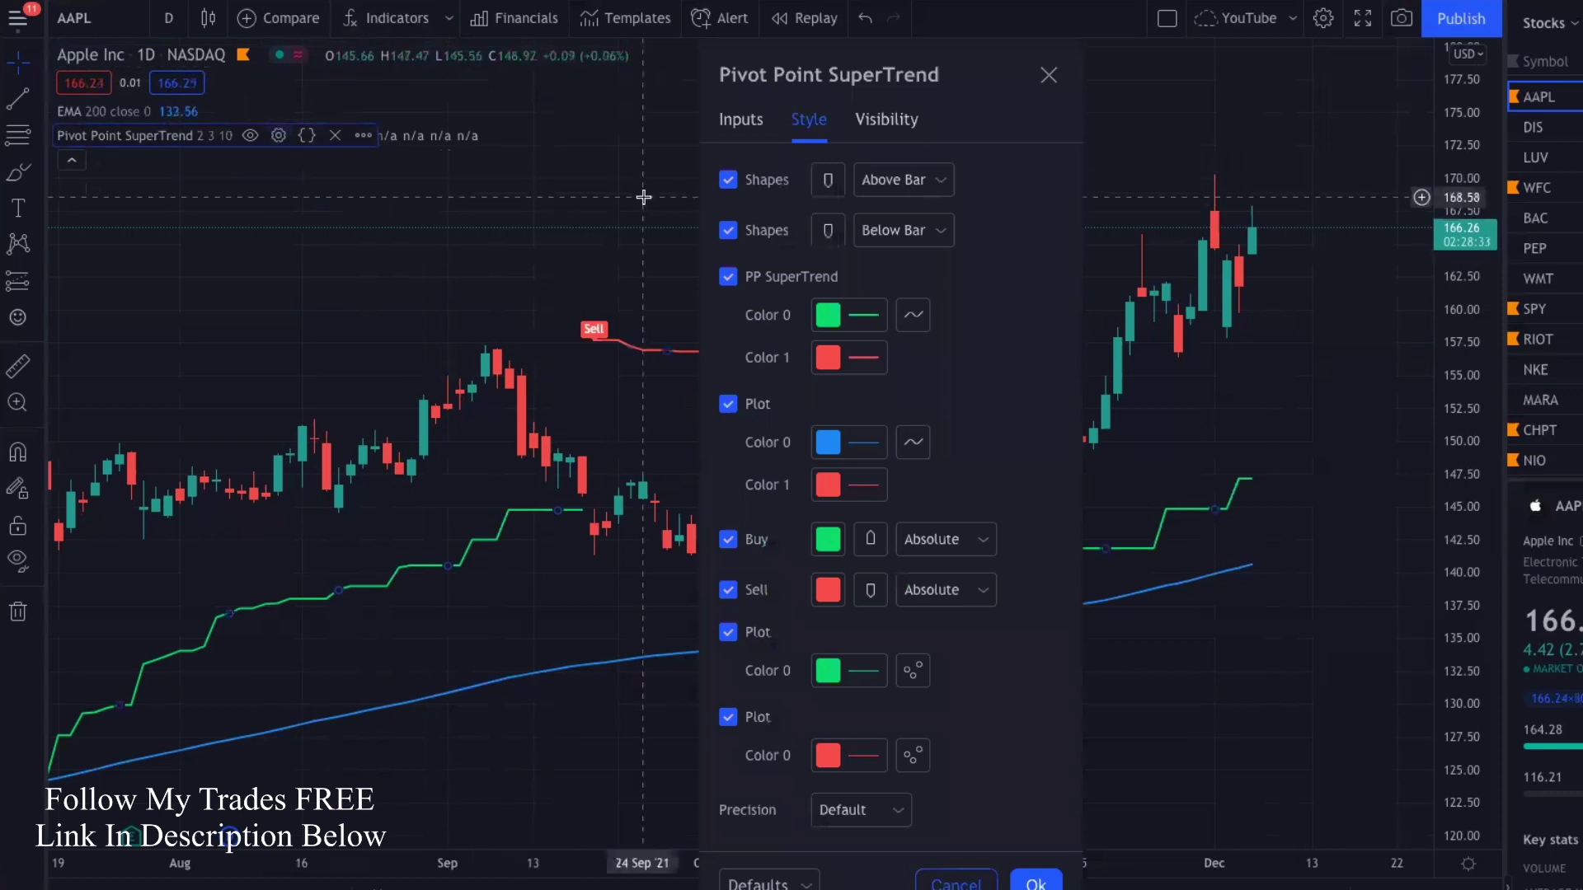
left_click(729, 129)
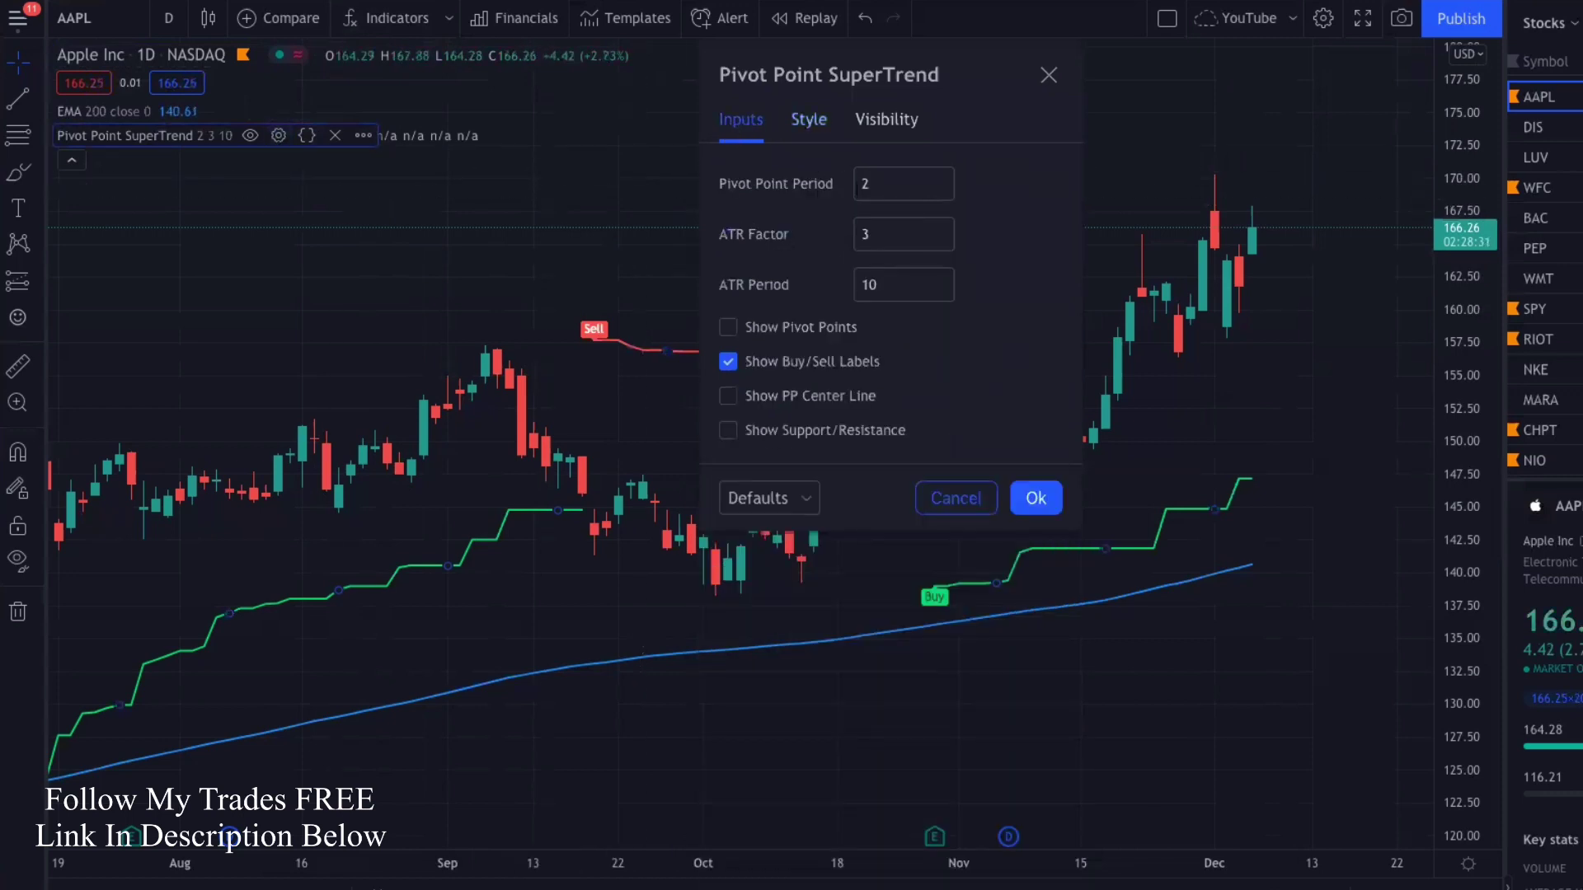
left_click(887, 186)
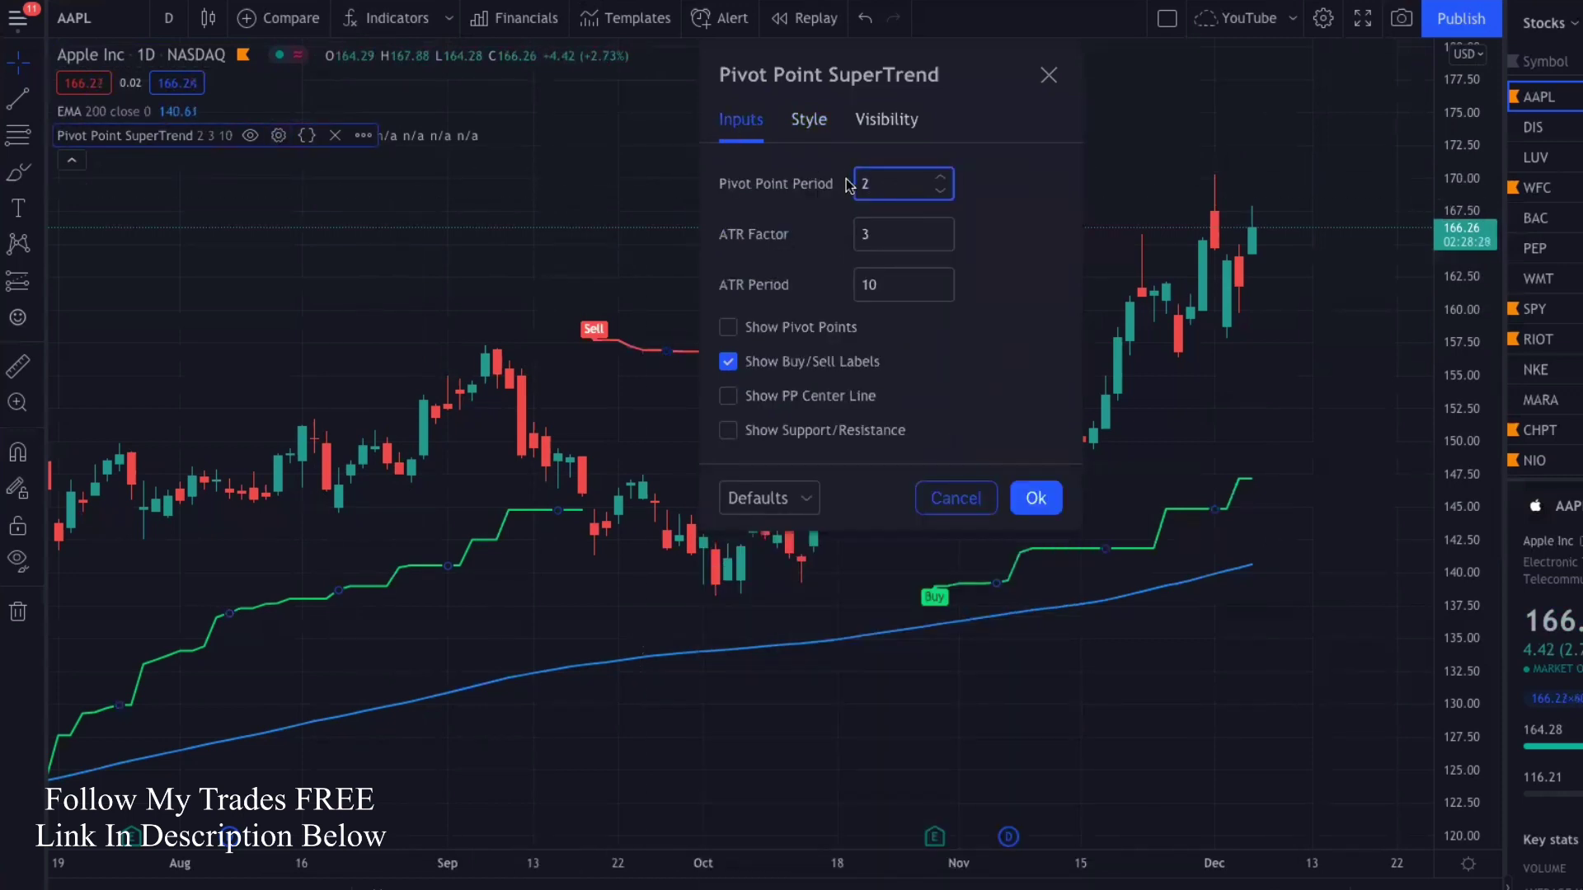
type("1")
left_click(893, 235)
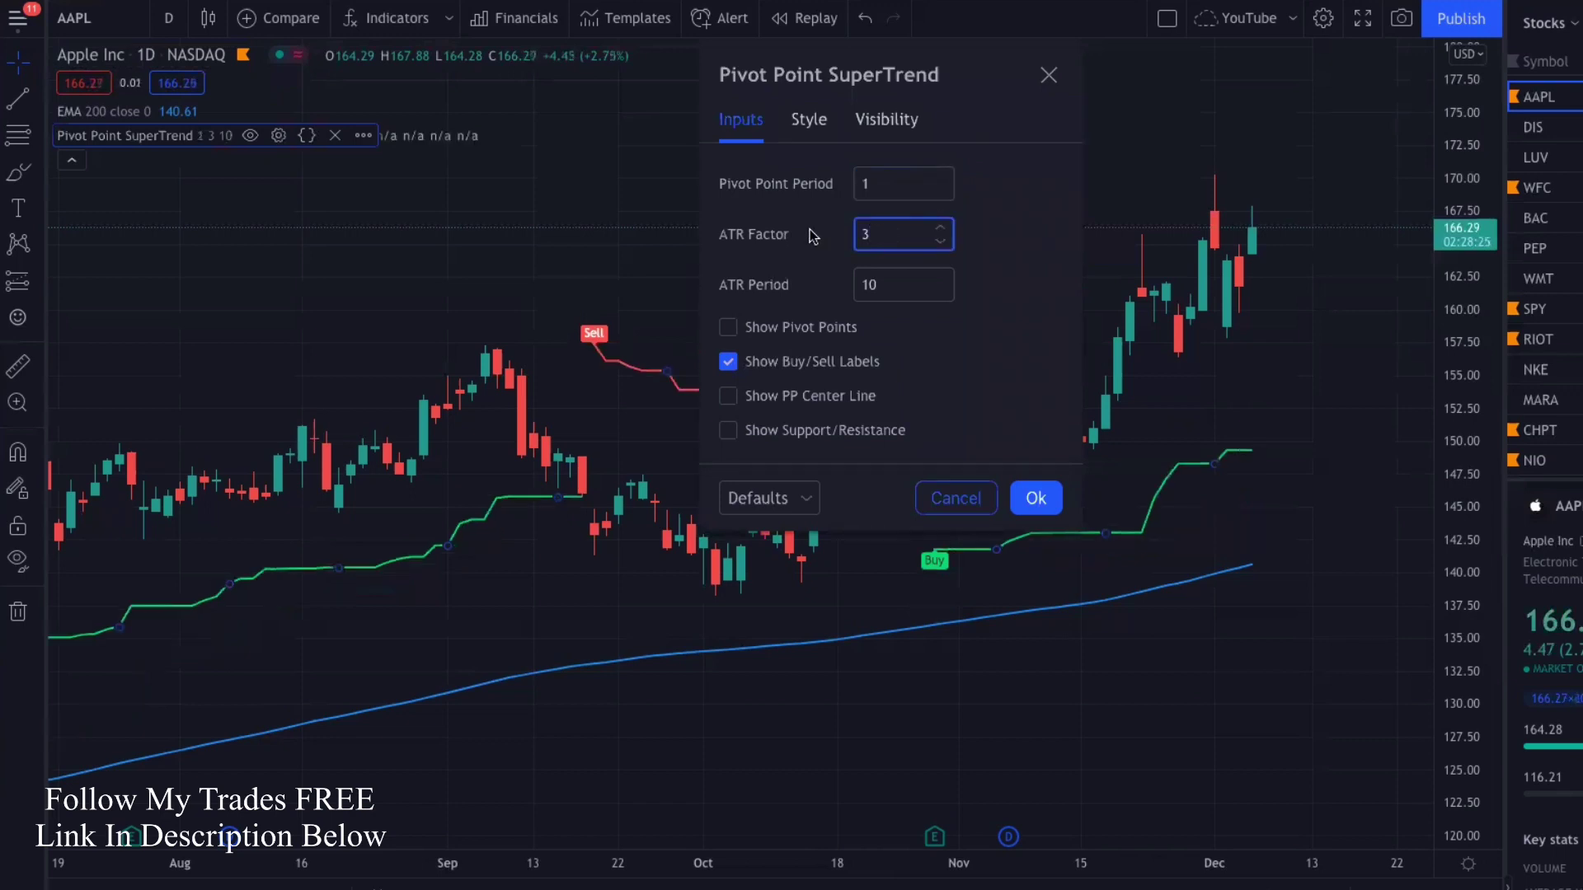
key("BackSpace")
type("2")
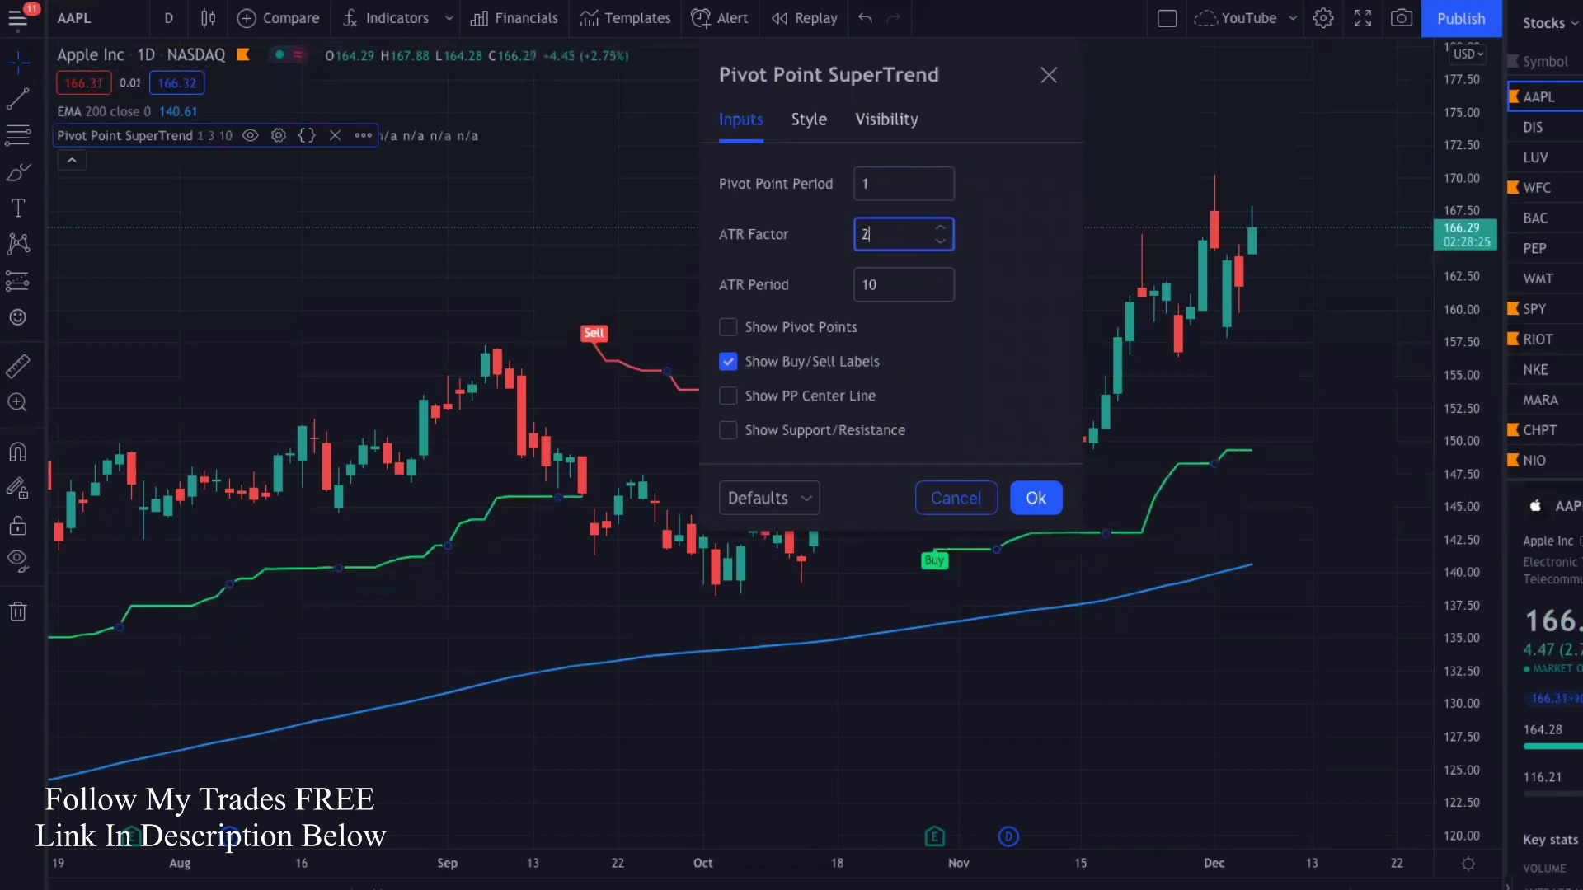
left_click(782, 268)
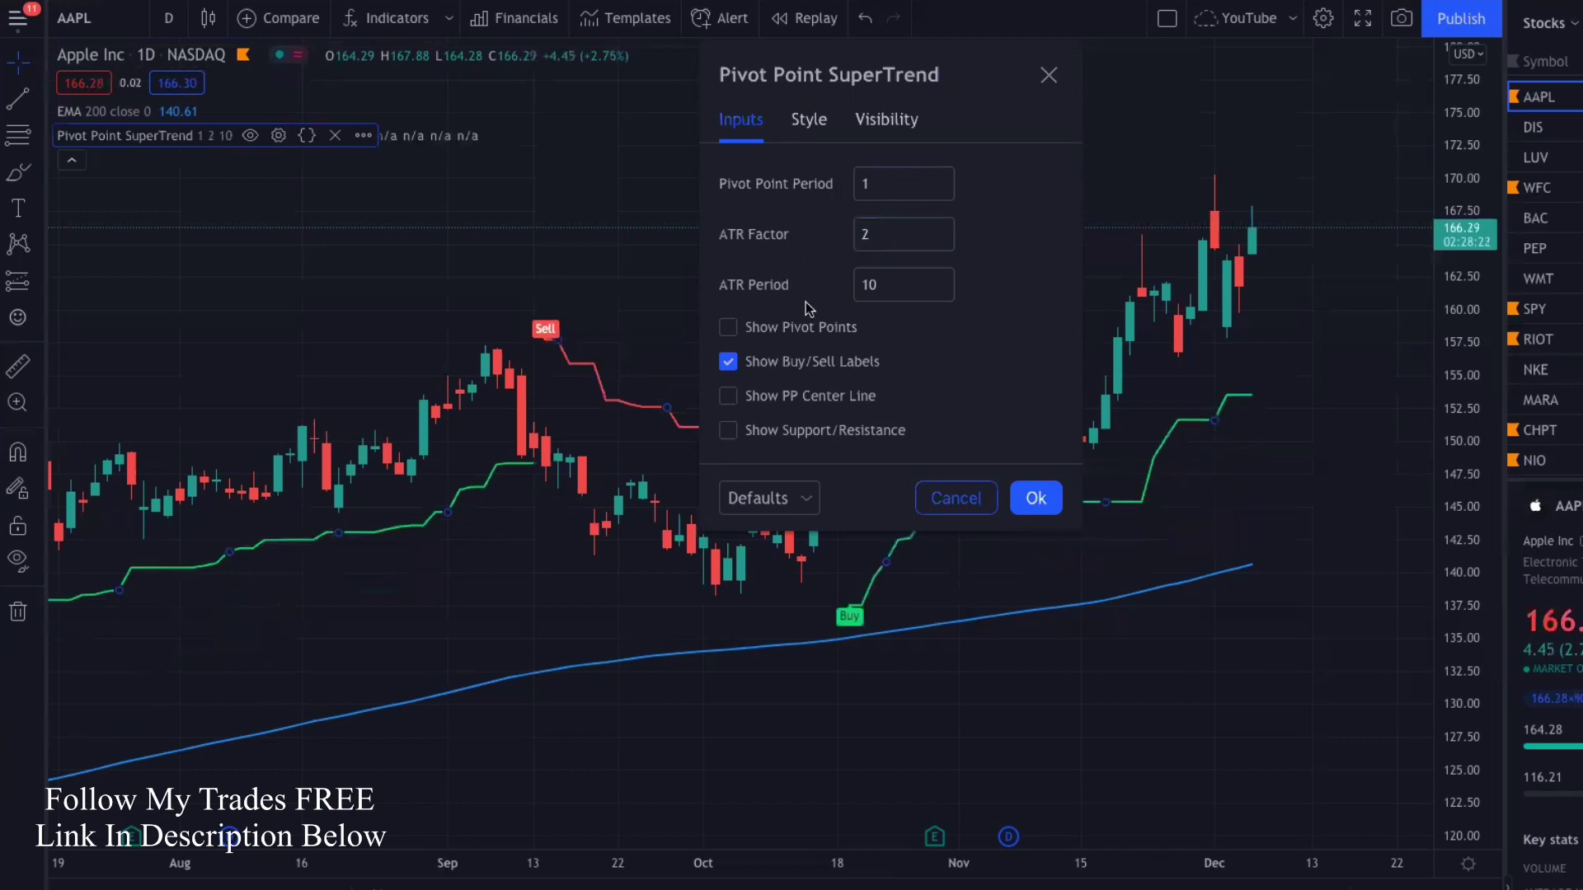
left_click(878, 288)
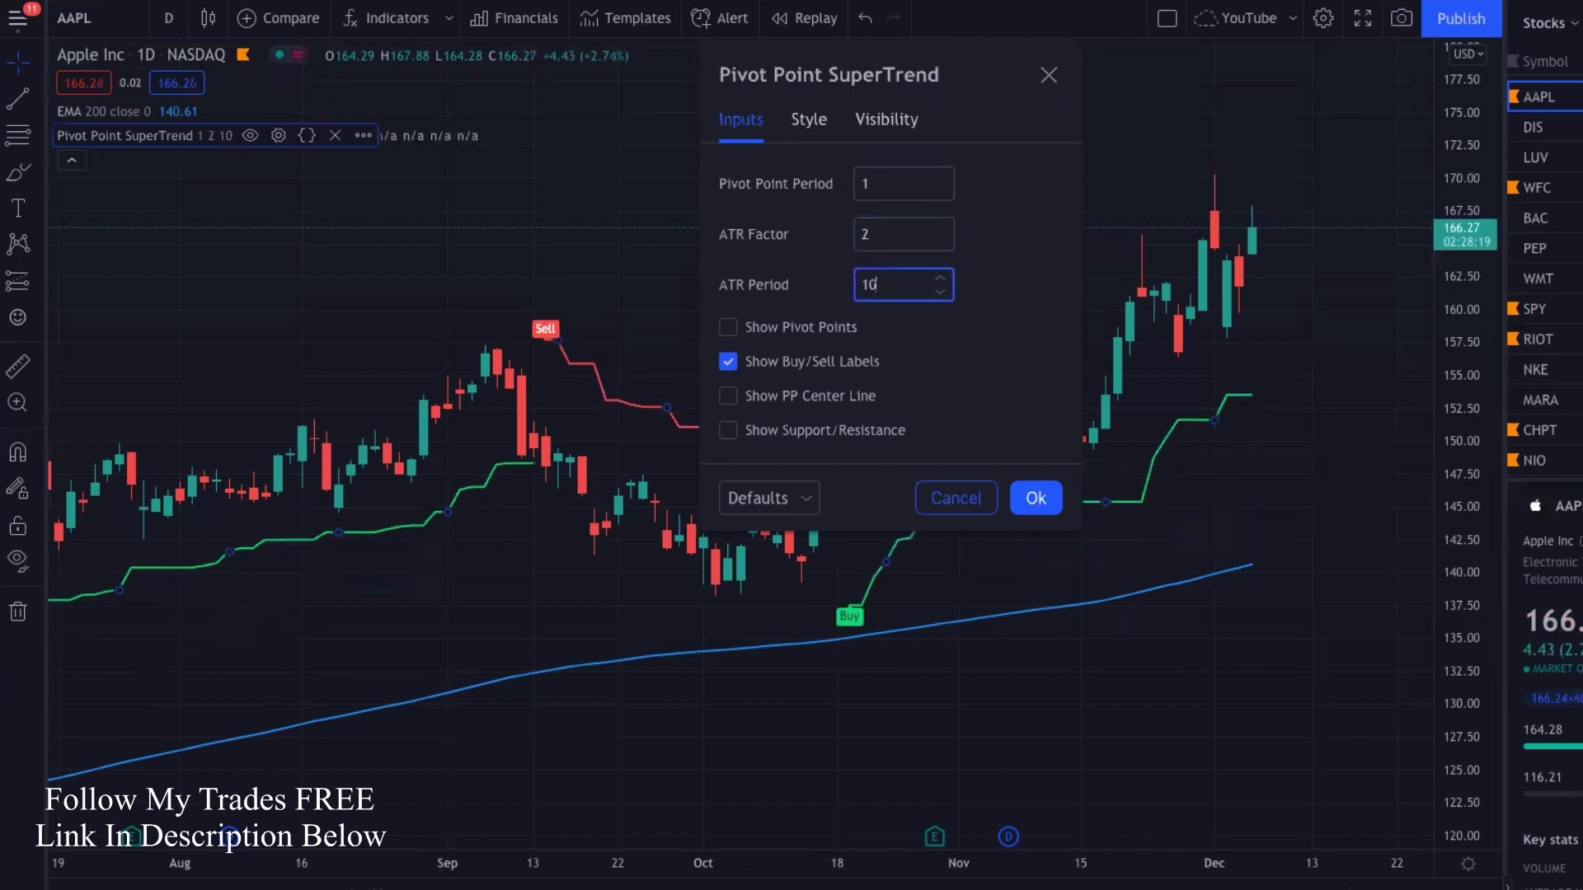
left_click(1002, 389)
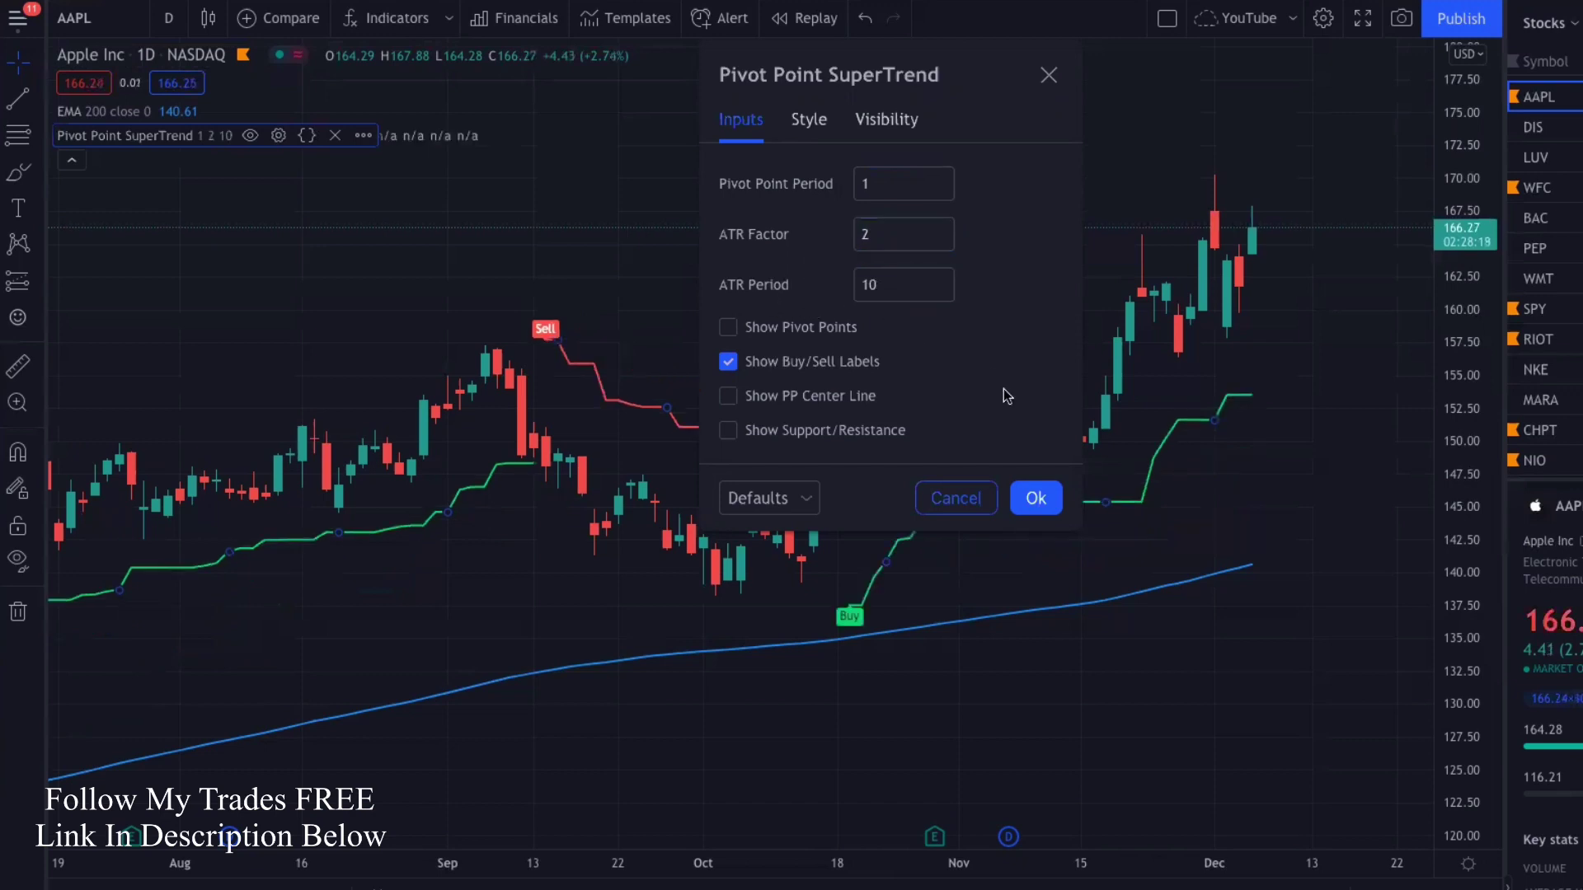
left_click(1036, 498)
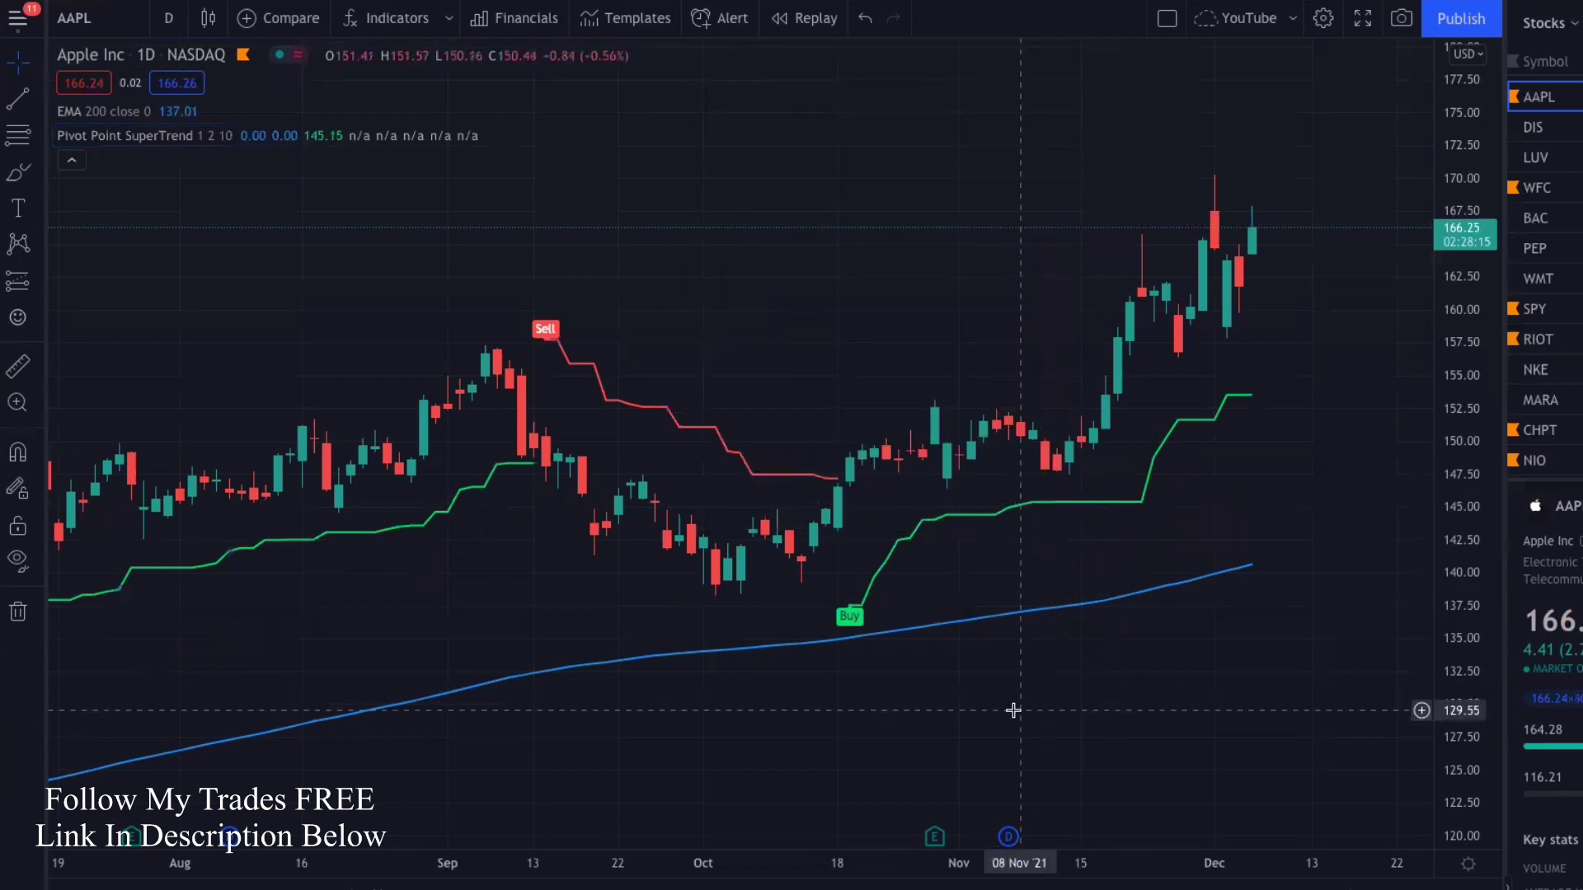
Draw a long position on the 20 Oct candle with entry at about 148.60, stop at about 137.54 and target at about 165.27.
left_click_drag(1097, 664, 1148, 626)
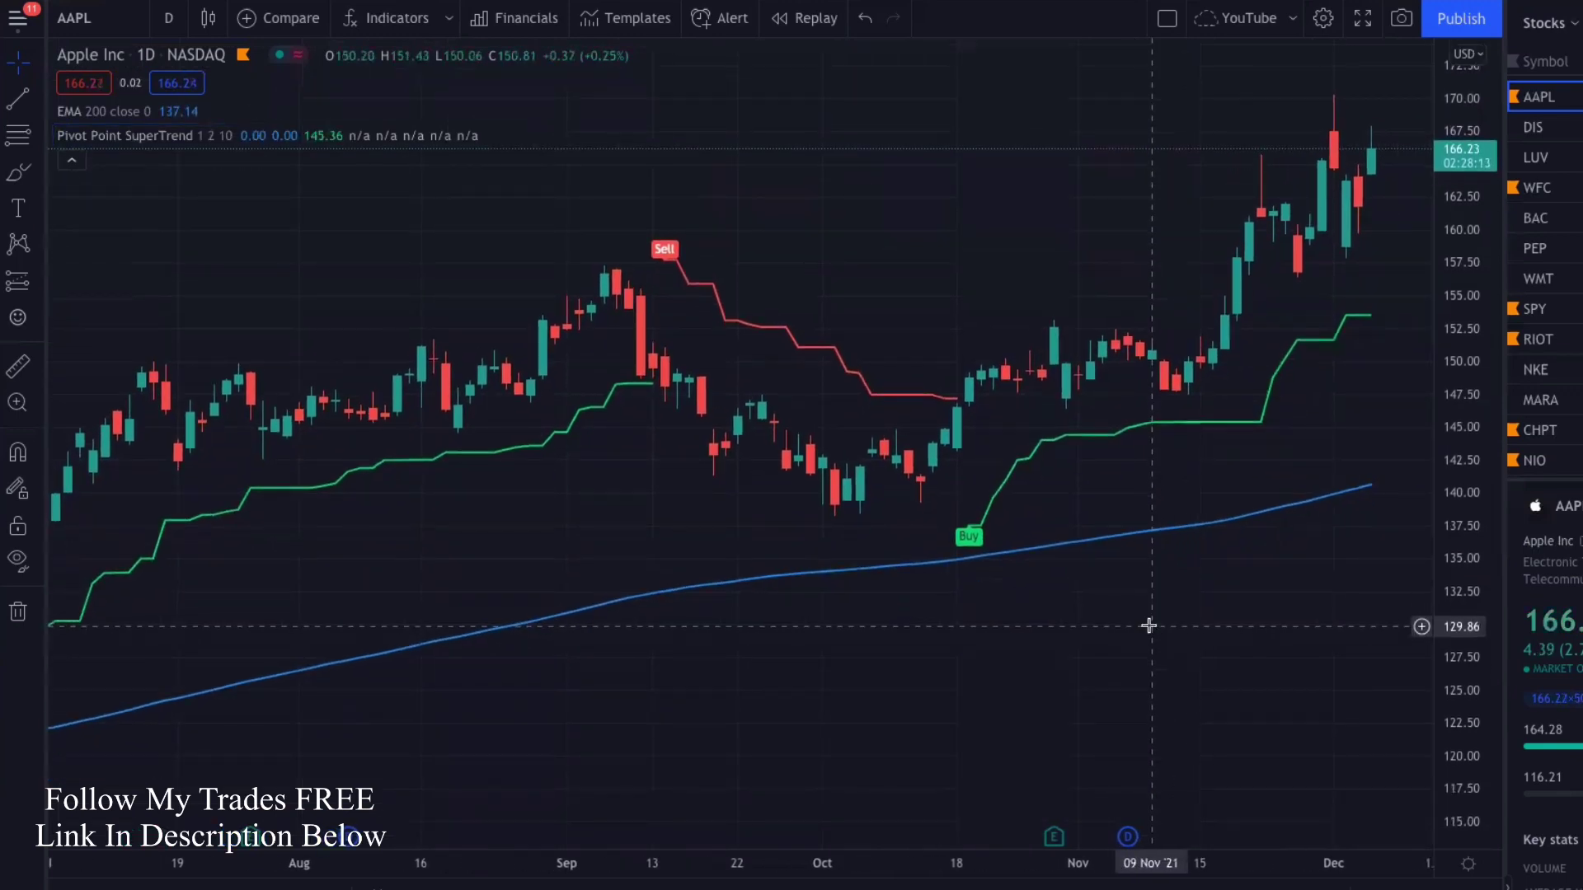
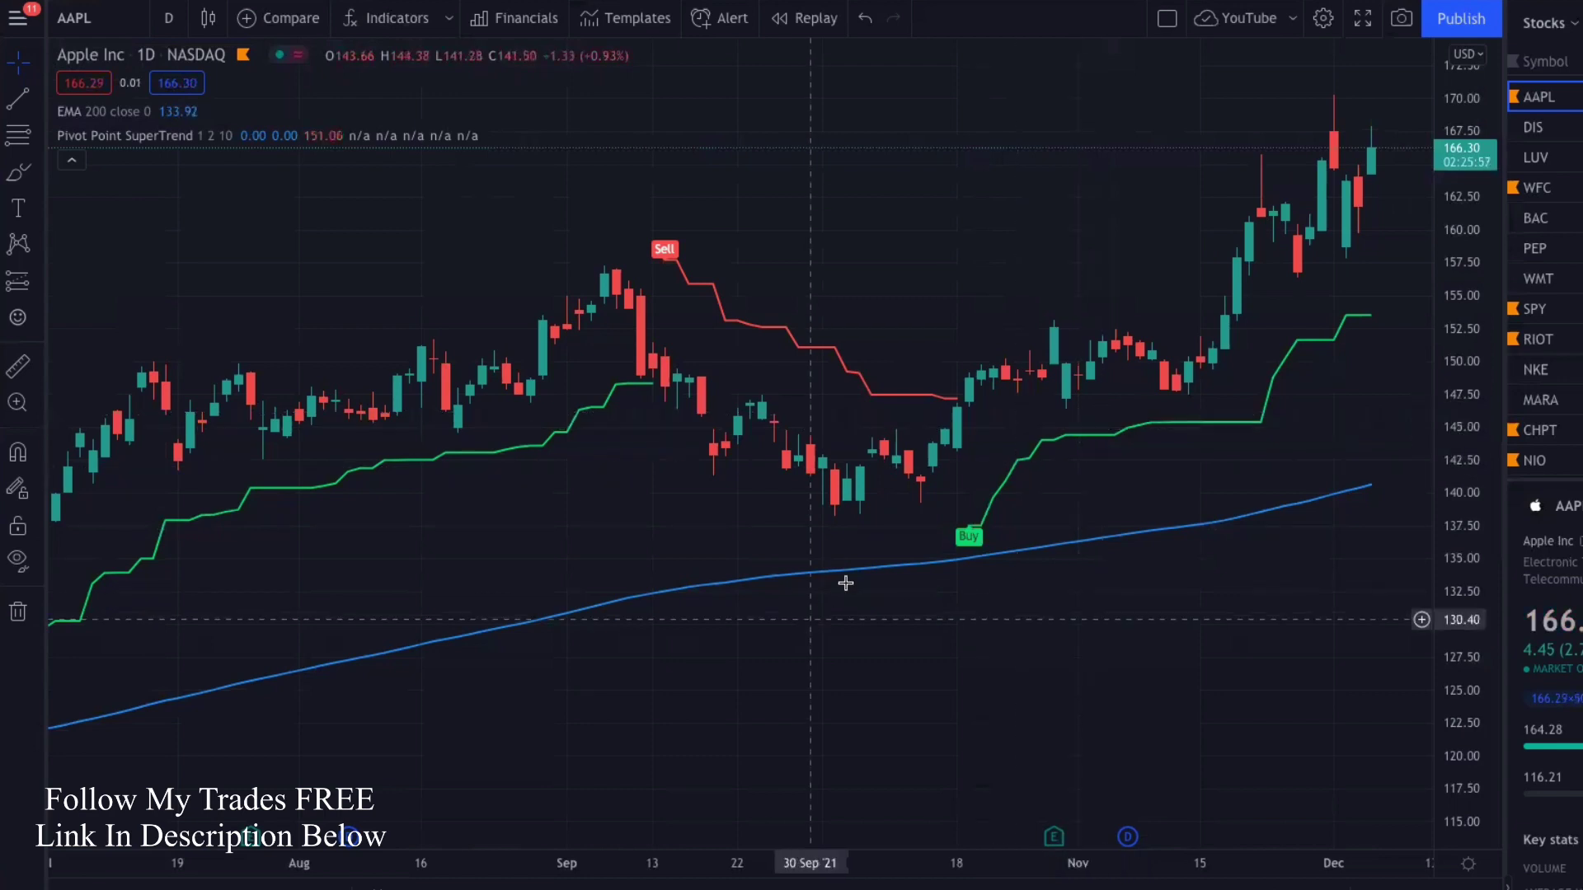
left_click_drag(862, 572, 950, 577)
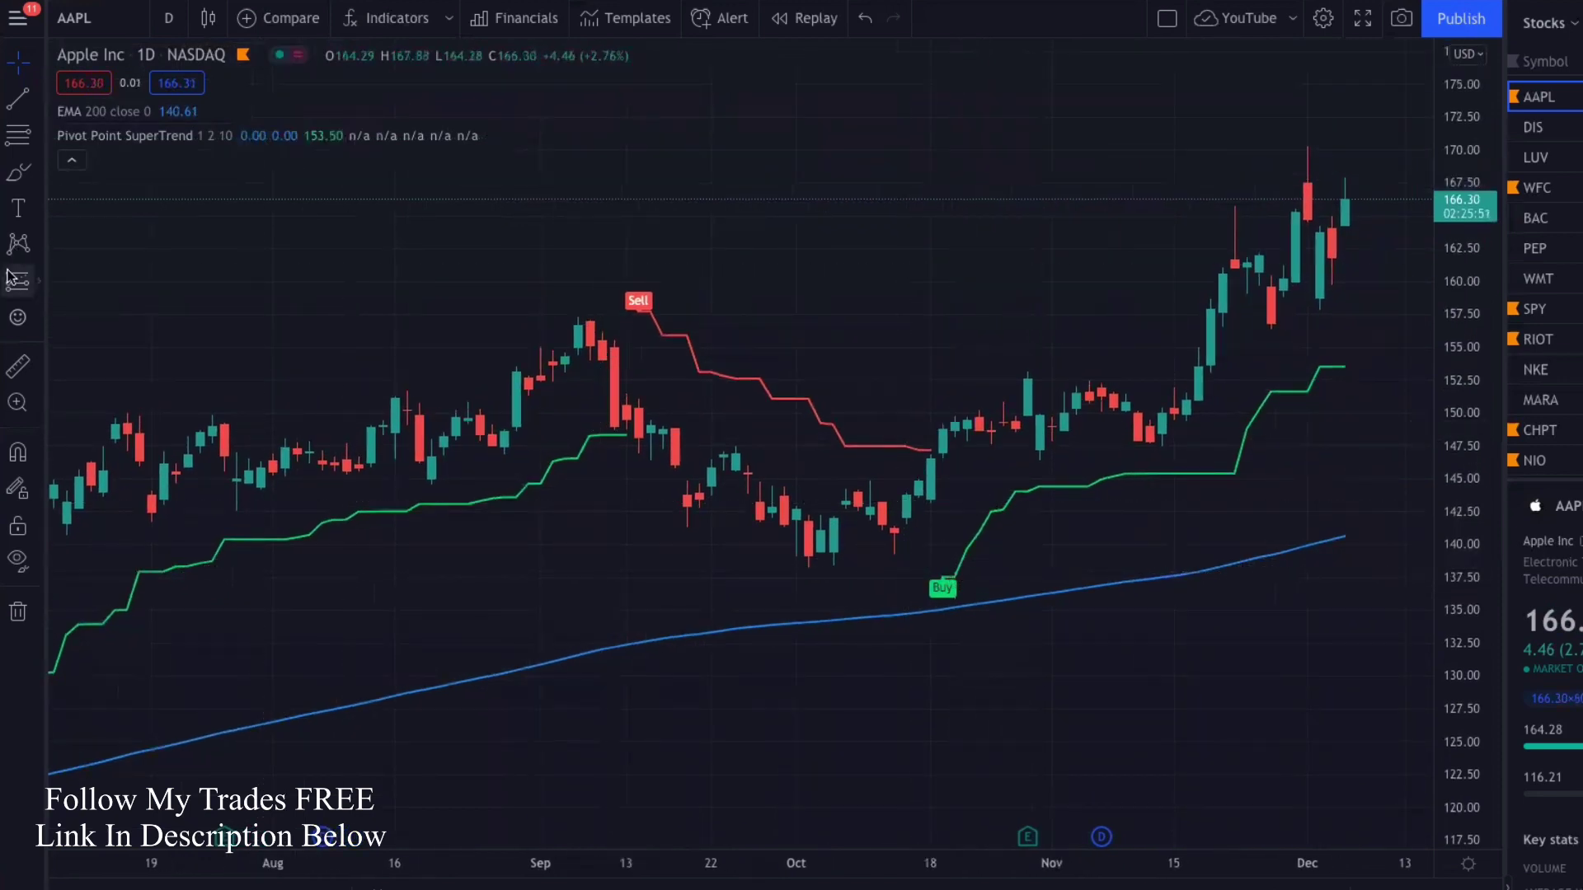
left_click(31, 284)
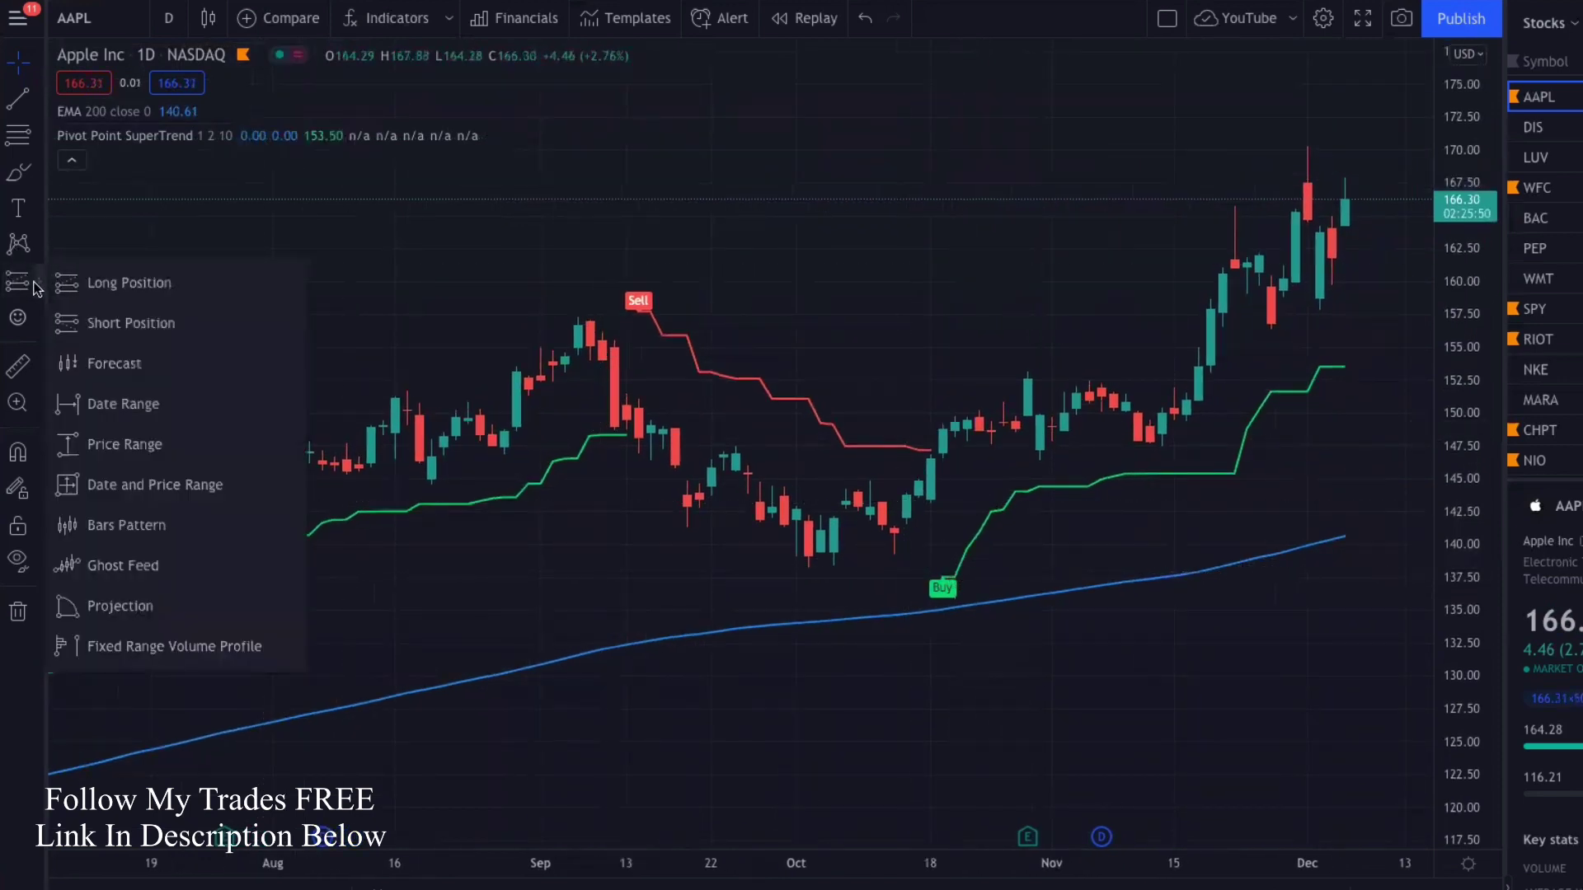
left_click(130, 285)
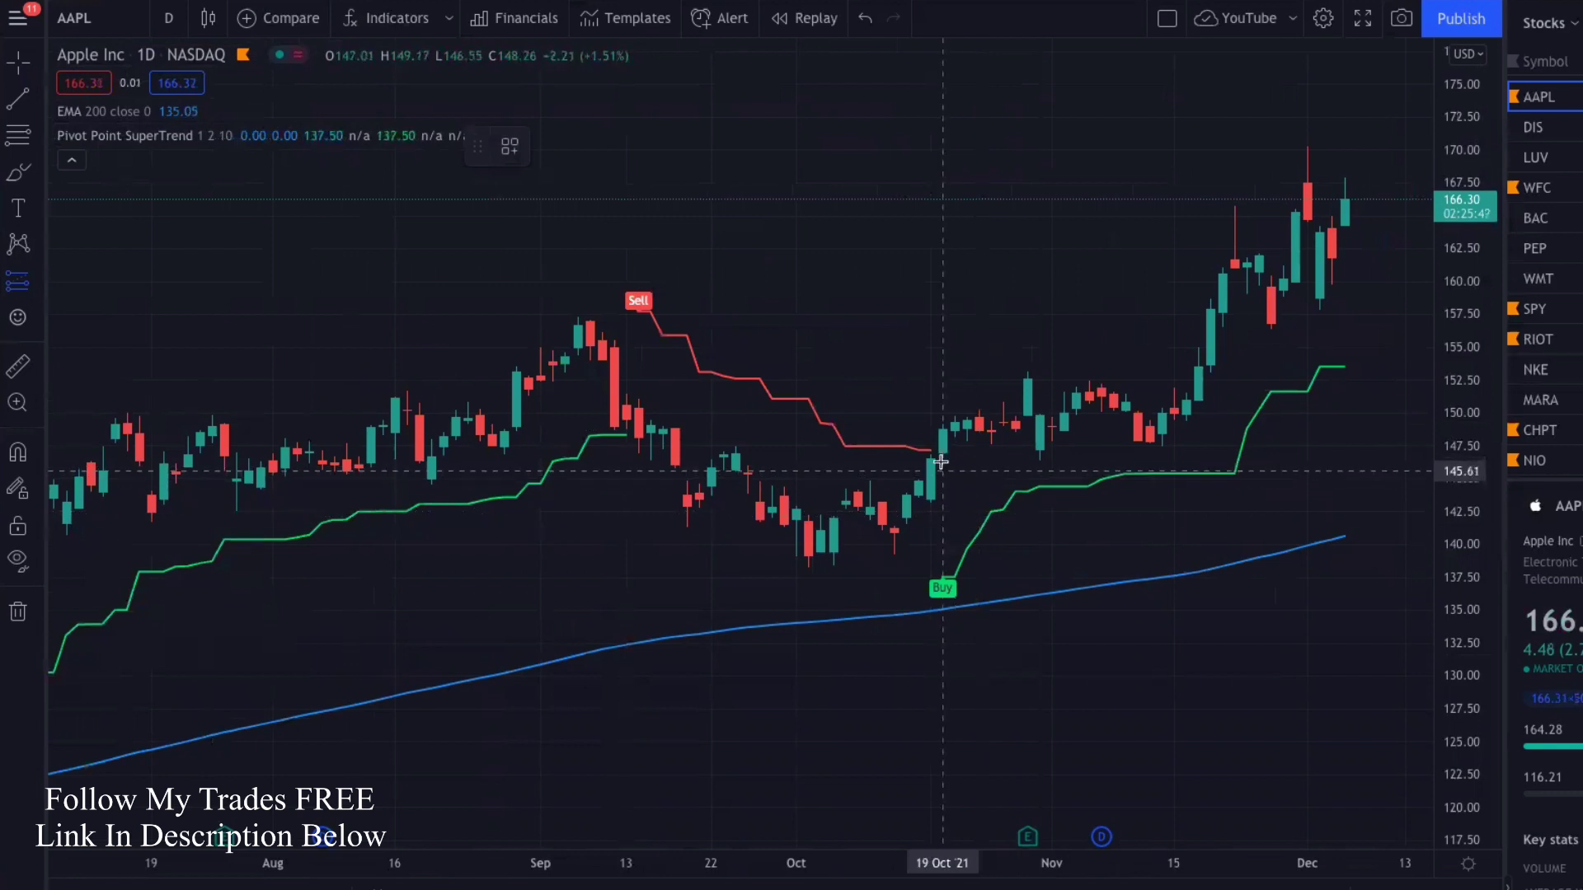
left_click(954, 431)
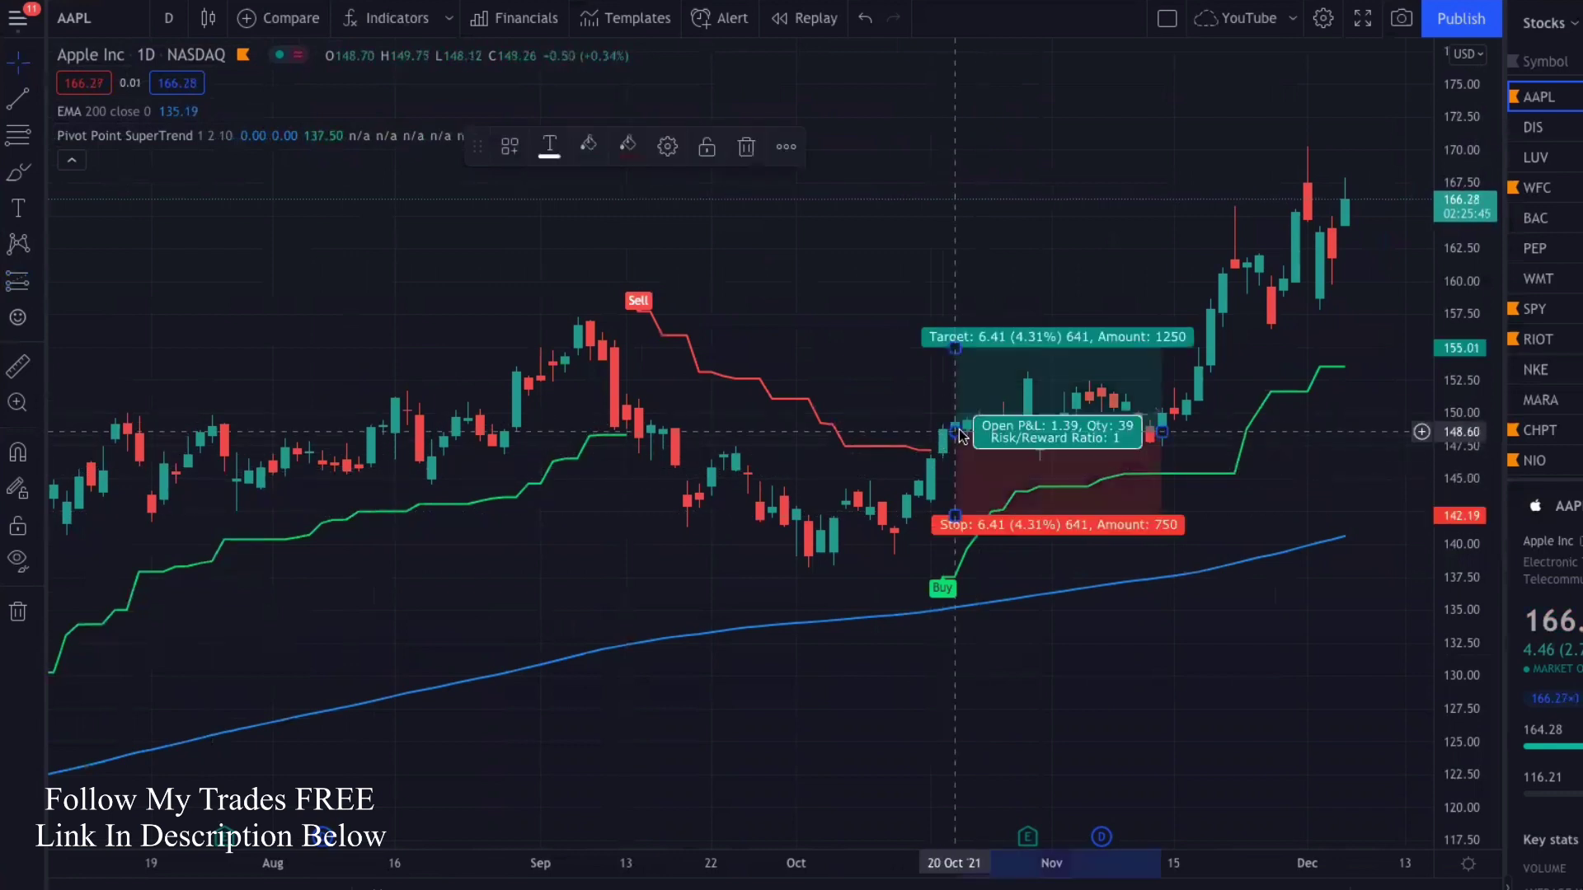
left_click_drag(955, 515, 957, 578)
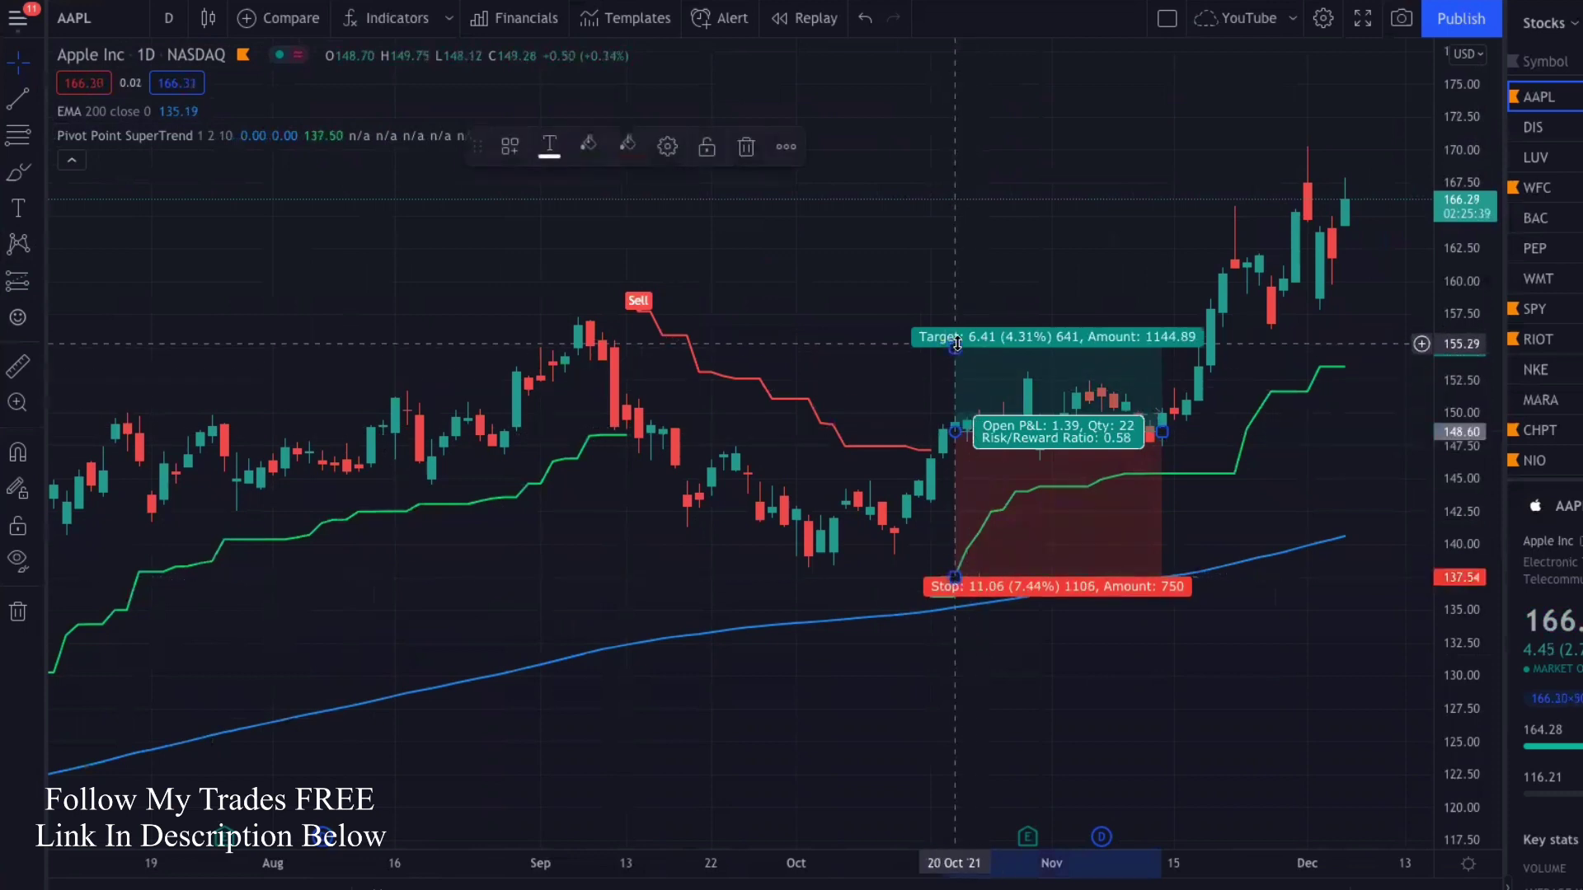
left_click_drag(956, 344, 988, 213)
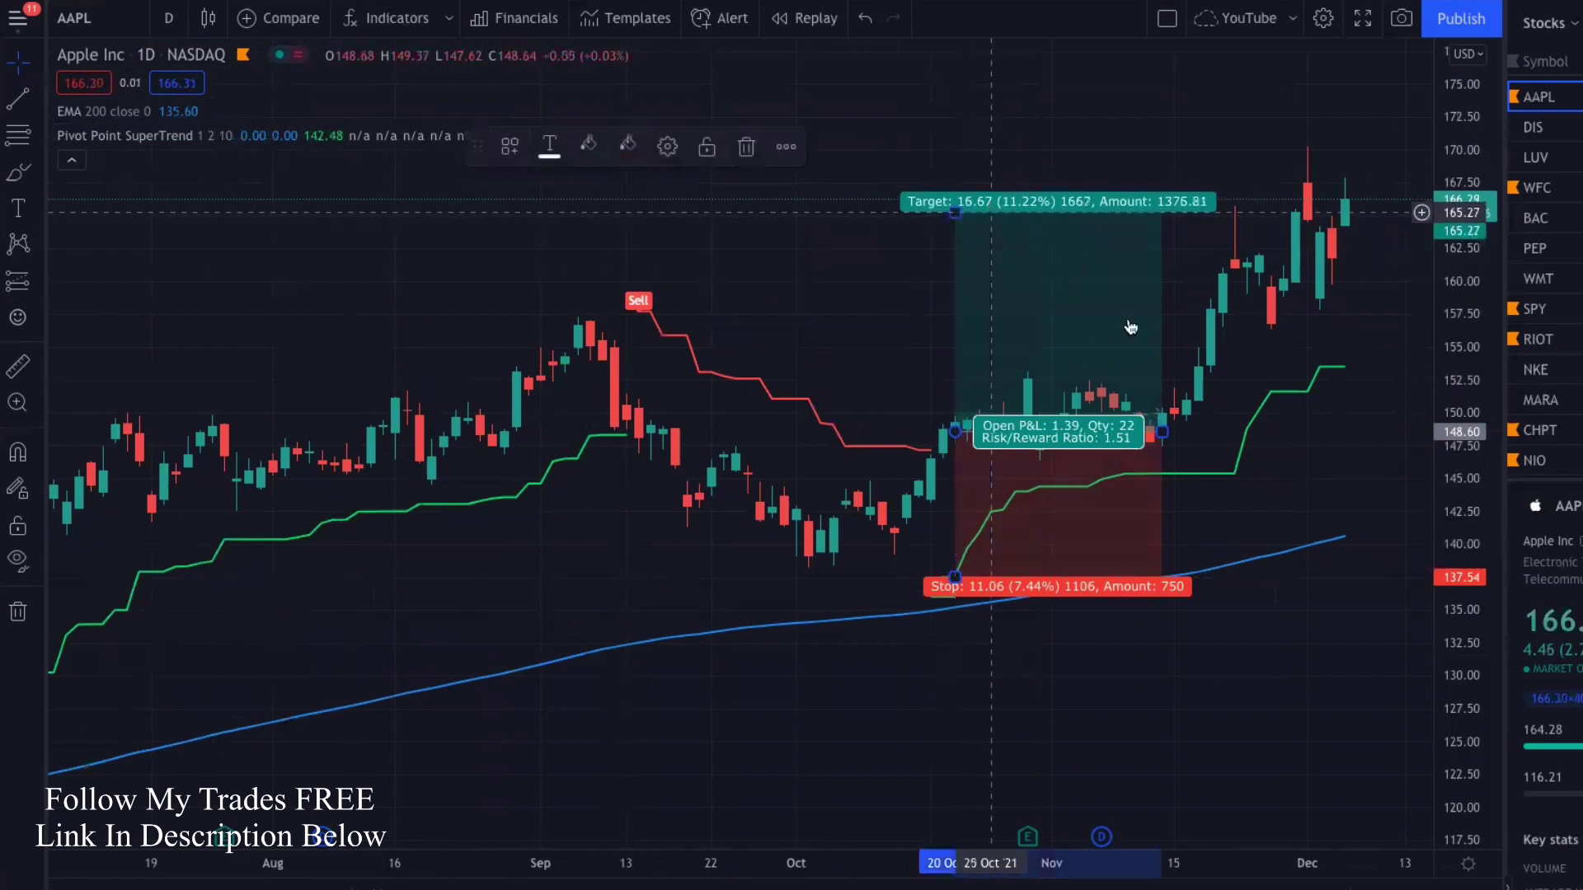
Extend the 20 Oct long position's end date to early December and delete the drawing.
left_click_drag(1162, 431, 1311, 437)
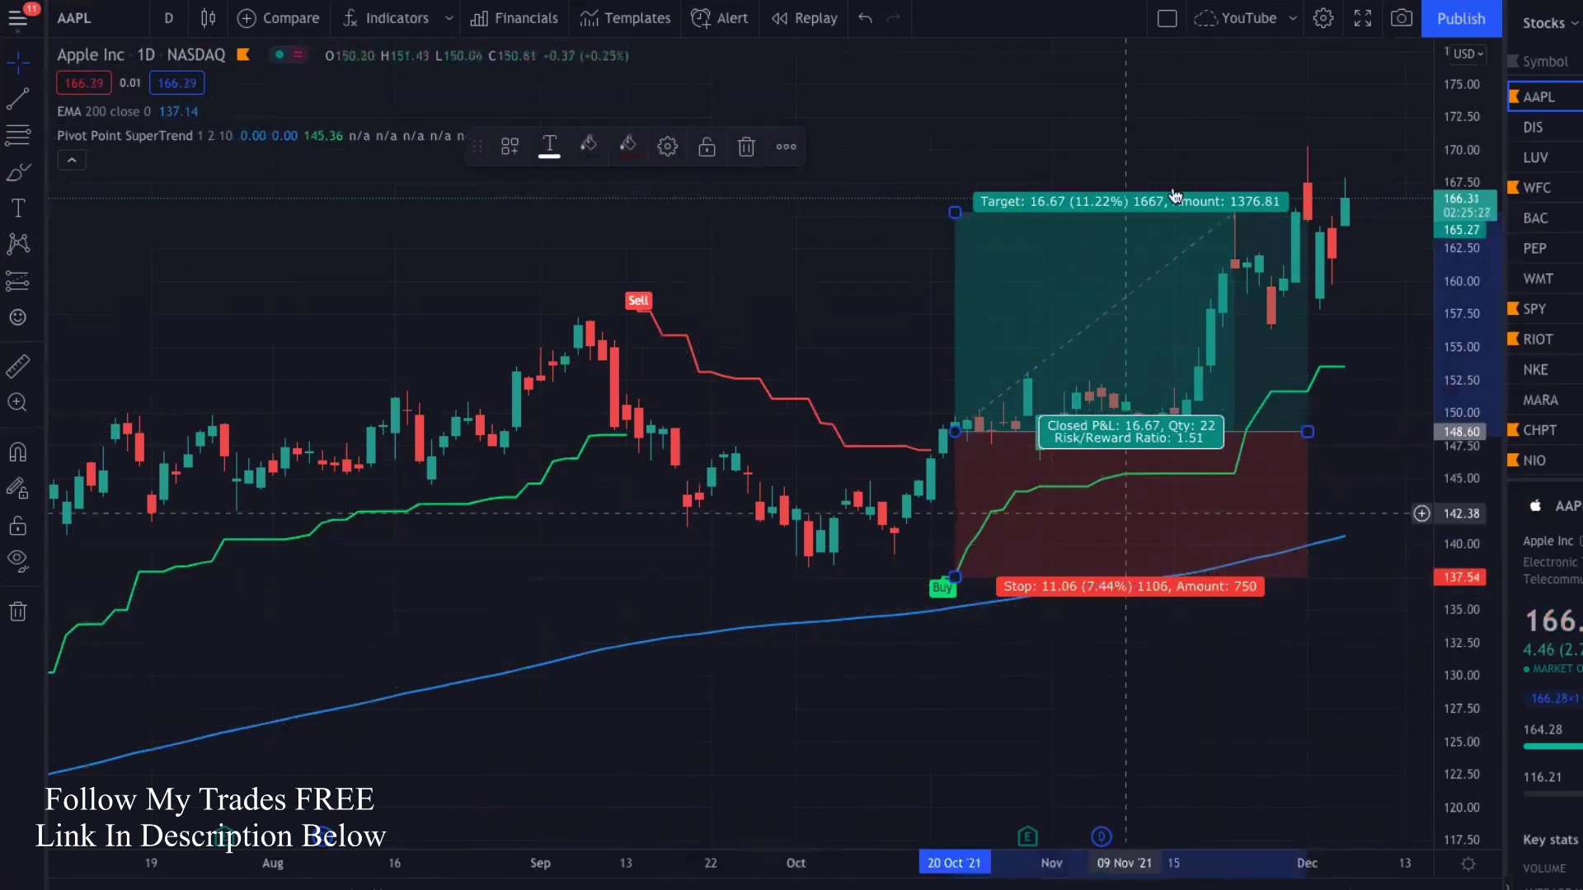
left_click(739, 146)
Draw a long position on the 15 Jun candle with entry at about 129.71, stop at about 122.95 and target at about 139.92.
mouse_move(366, 462)
left_mouse_down()
mouse_move(961, 449)
mouse_move(1000, 499)
left_mouse_up()
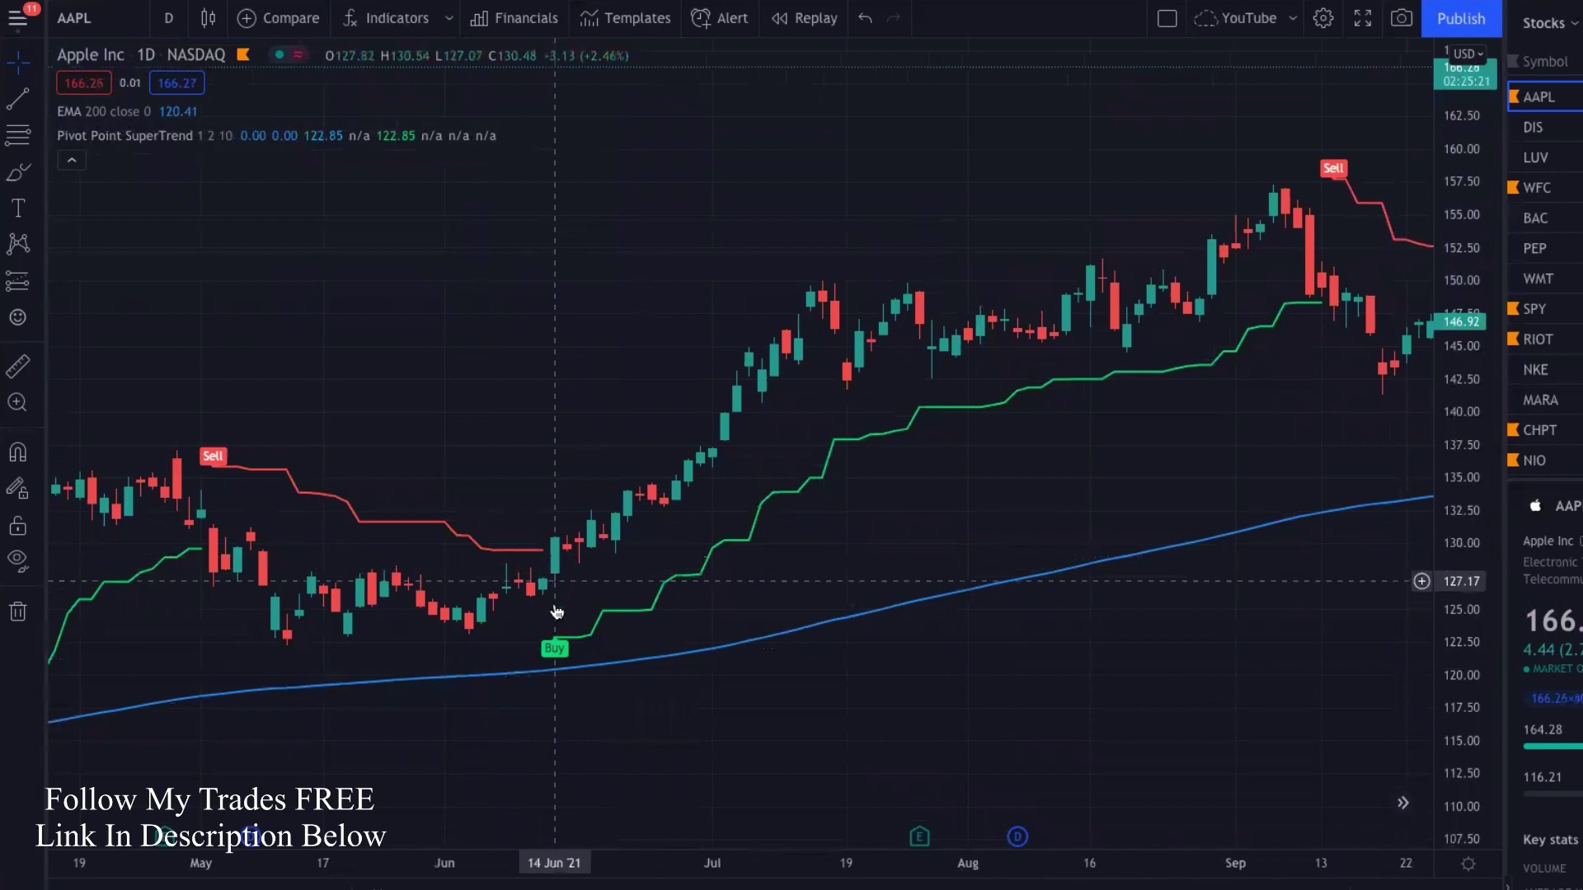
left_click(40, 245)
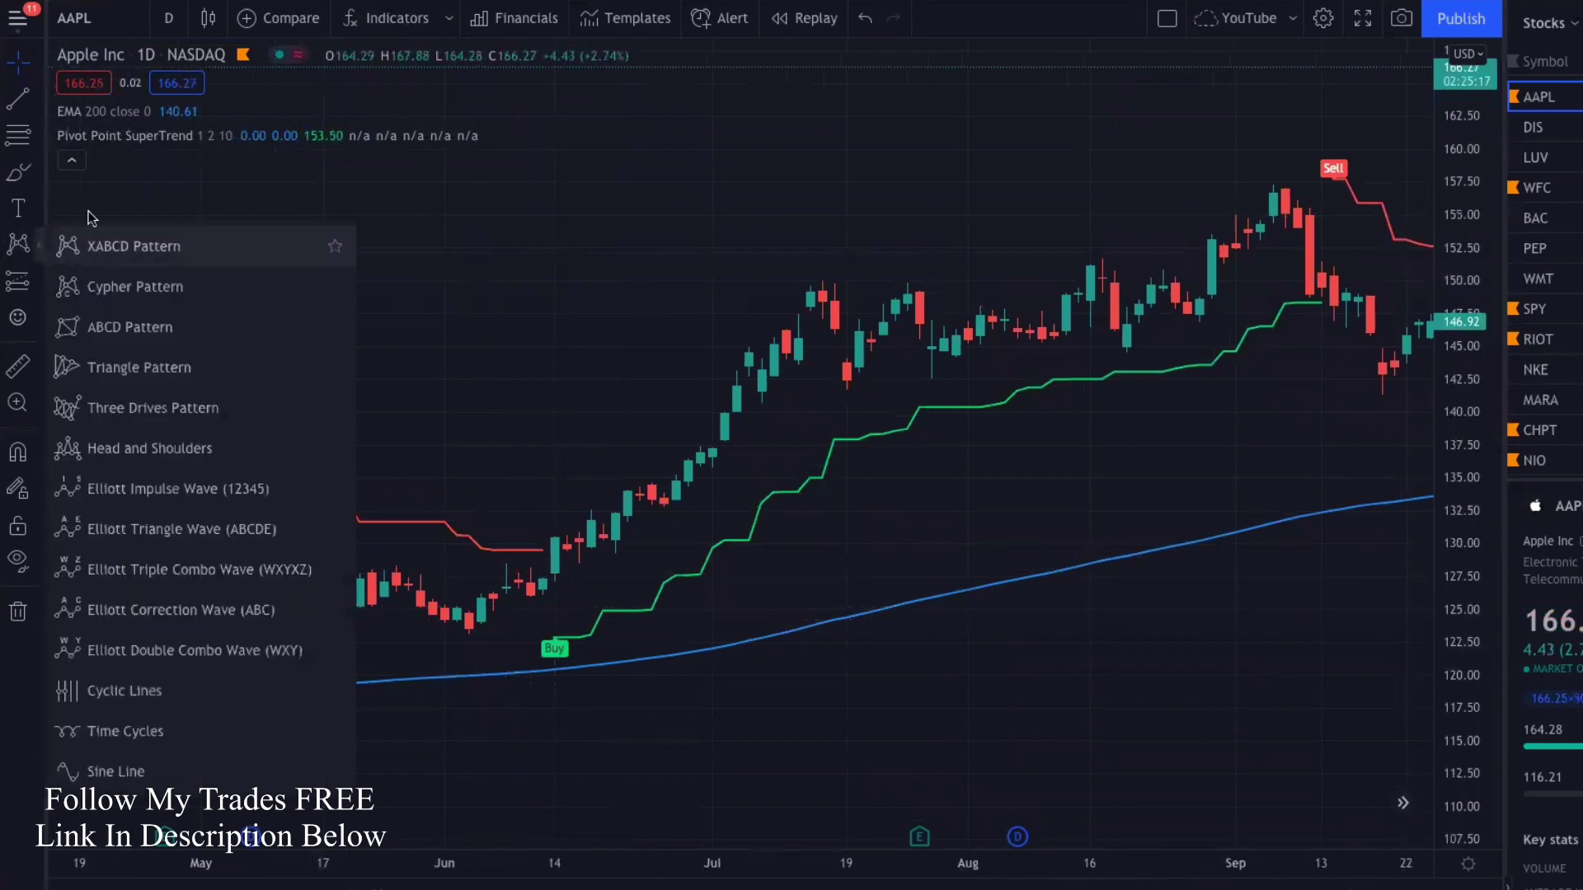
left_click(33, 287)
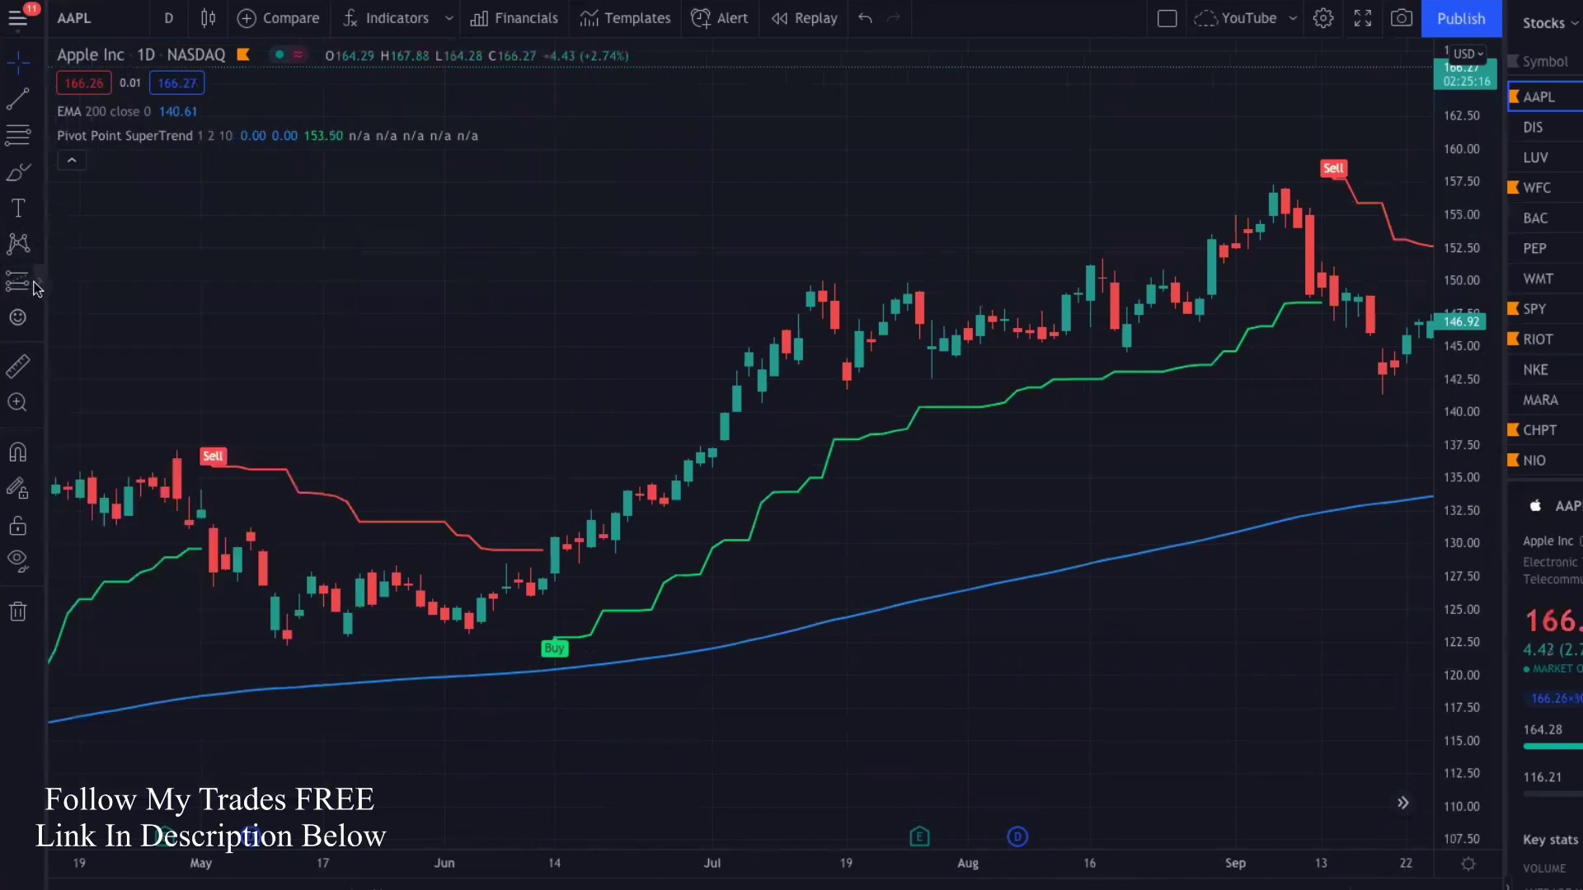
left_click(33, 284)
left_click(91, 279)
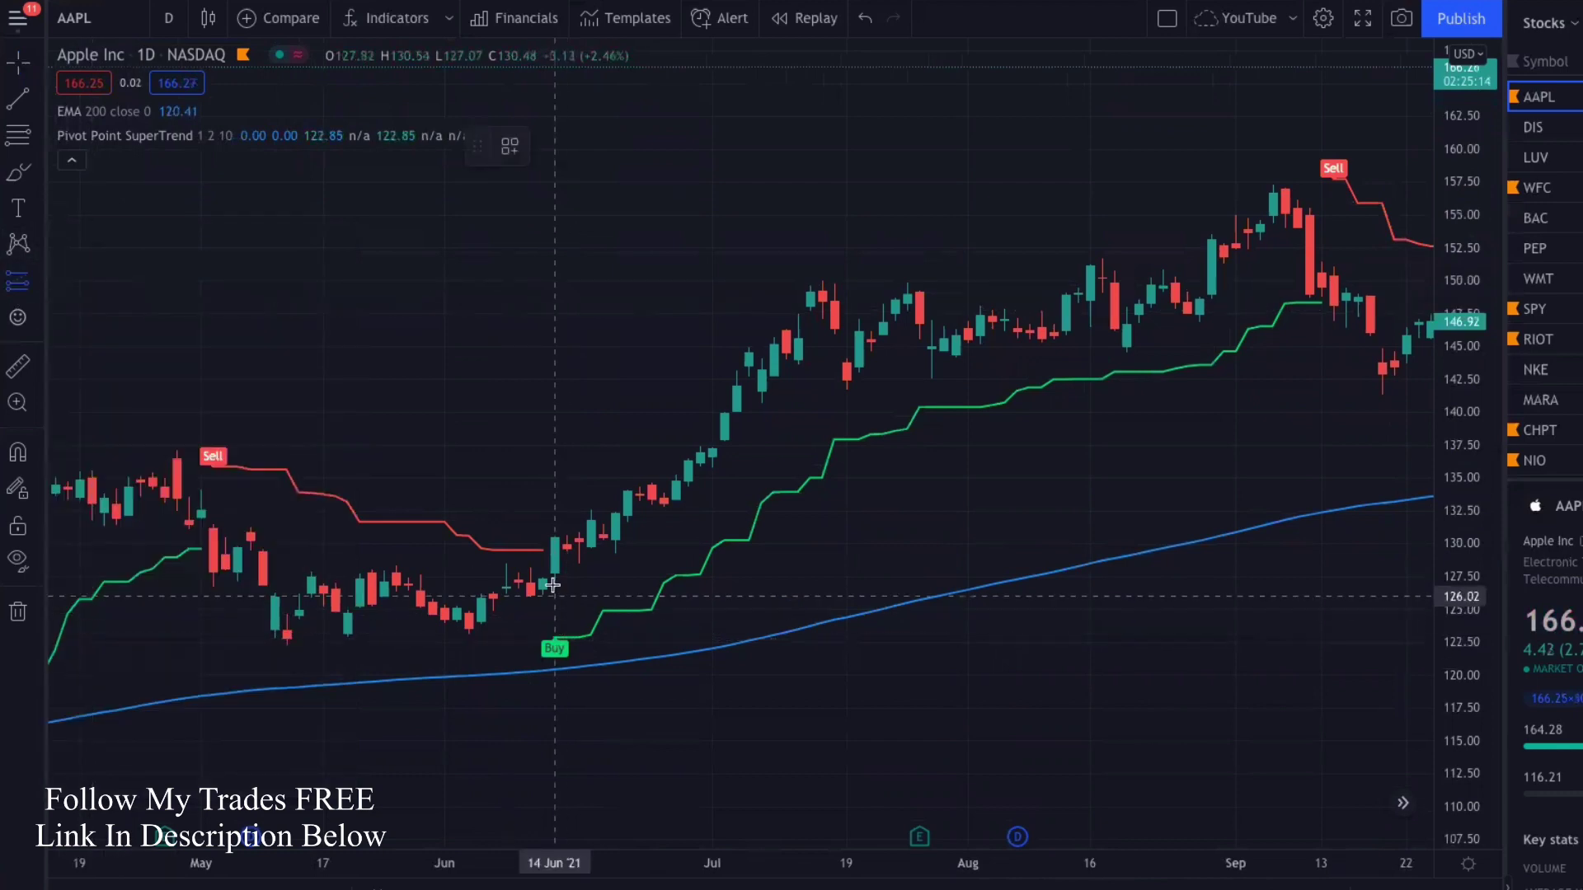
left_click(567, 547)
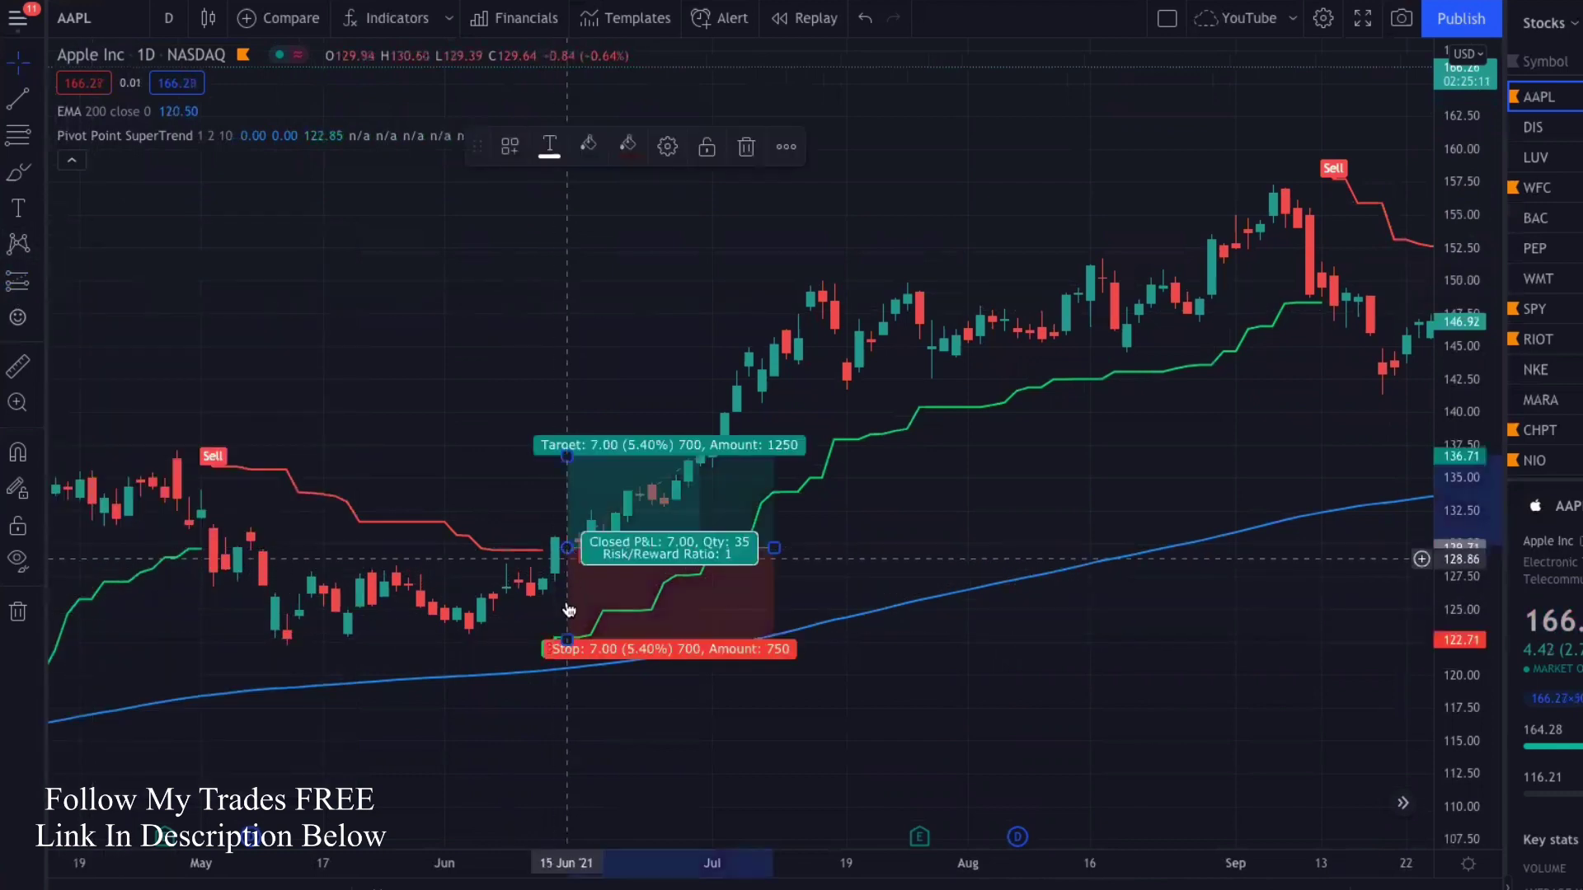
left_click_drag(569, 635, 567, 636)
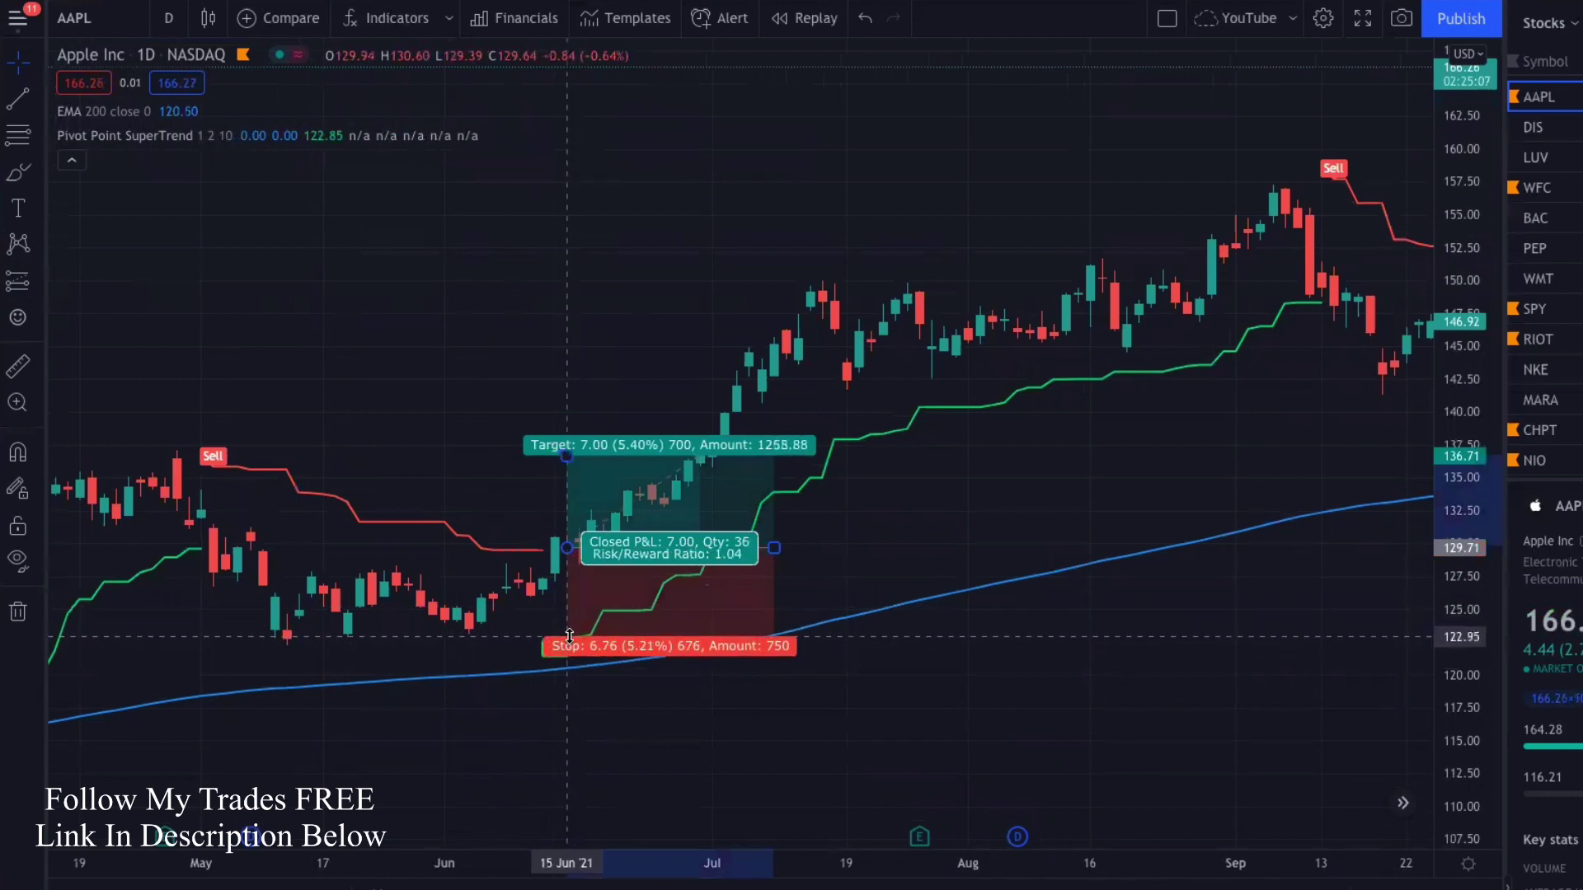
left_click_drag(567, 453, 579, 414)
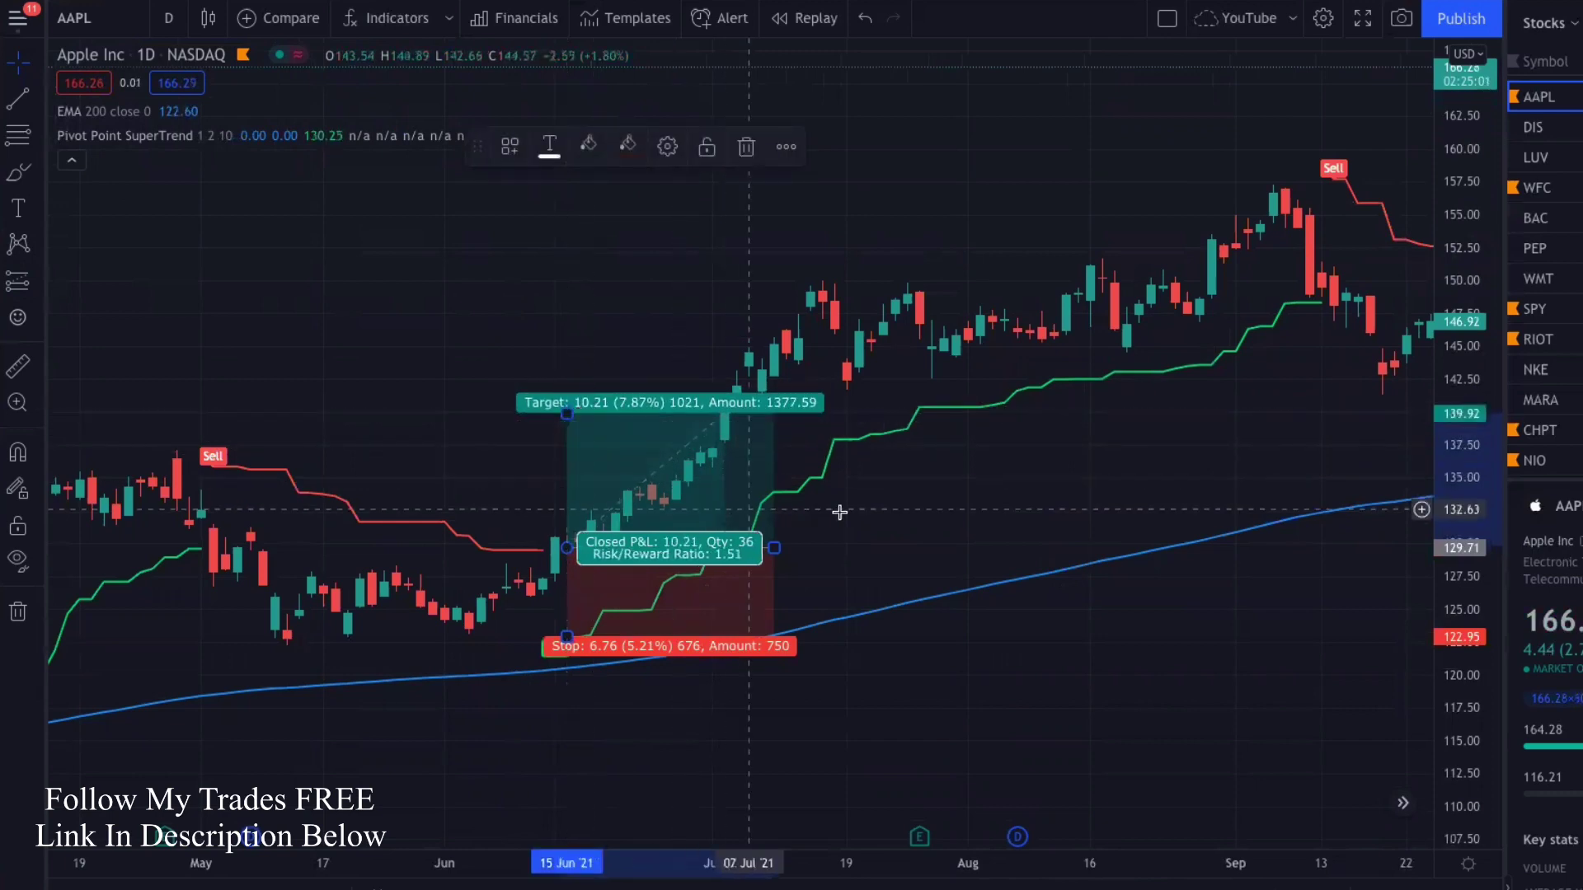
Extend the June long position to the September sell signal with its target raised to about 149.76, and delete the drawing.
left_click(907, 510)
left_click_drag(775, 548, 724, 547)
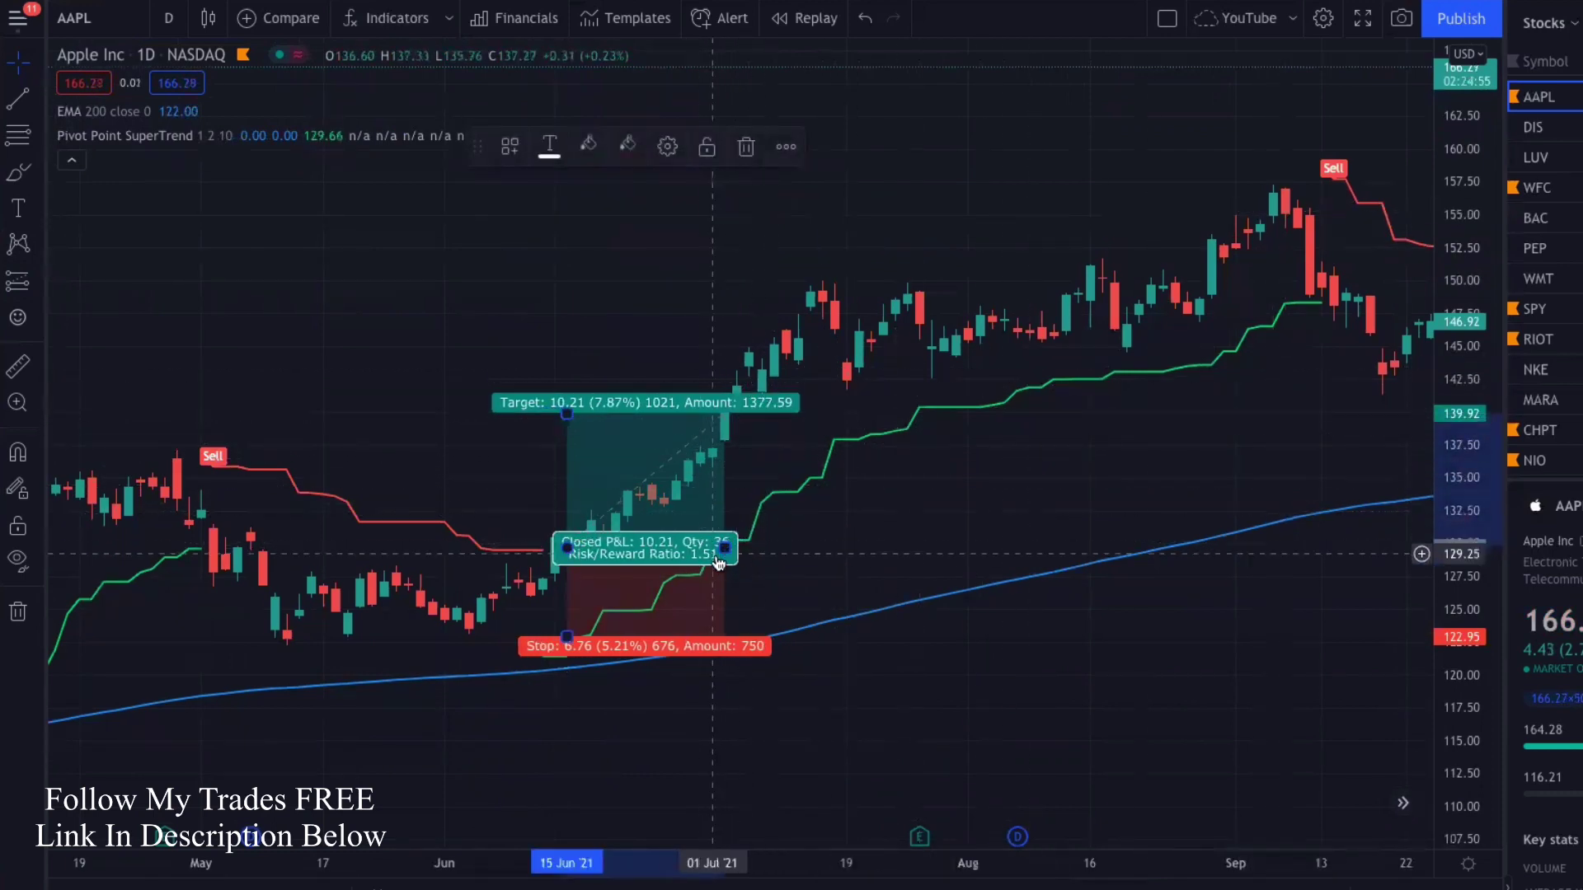
left_click_drag(725, 547, 1332, 624)
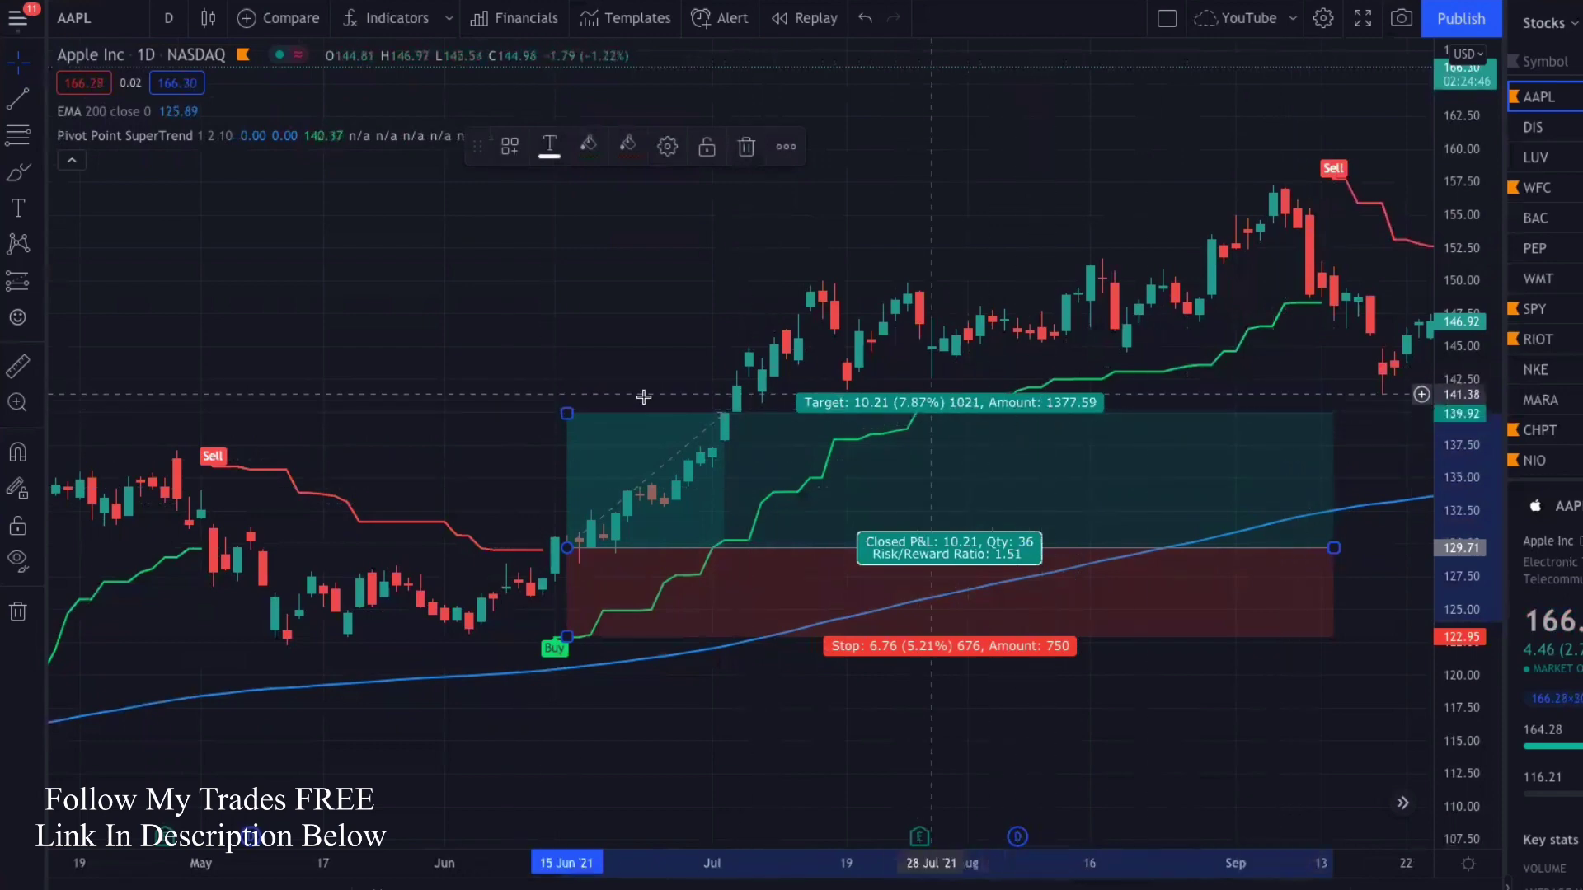
left_click_drag(567, 413, 606, 284)
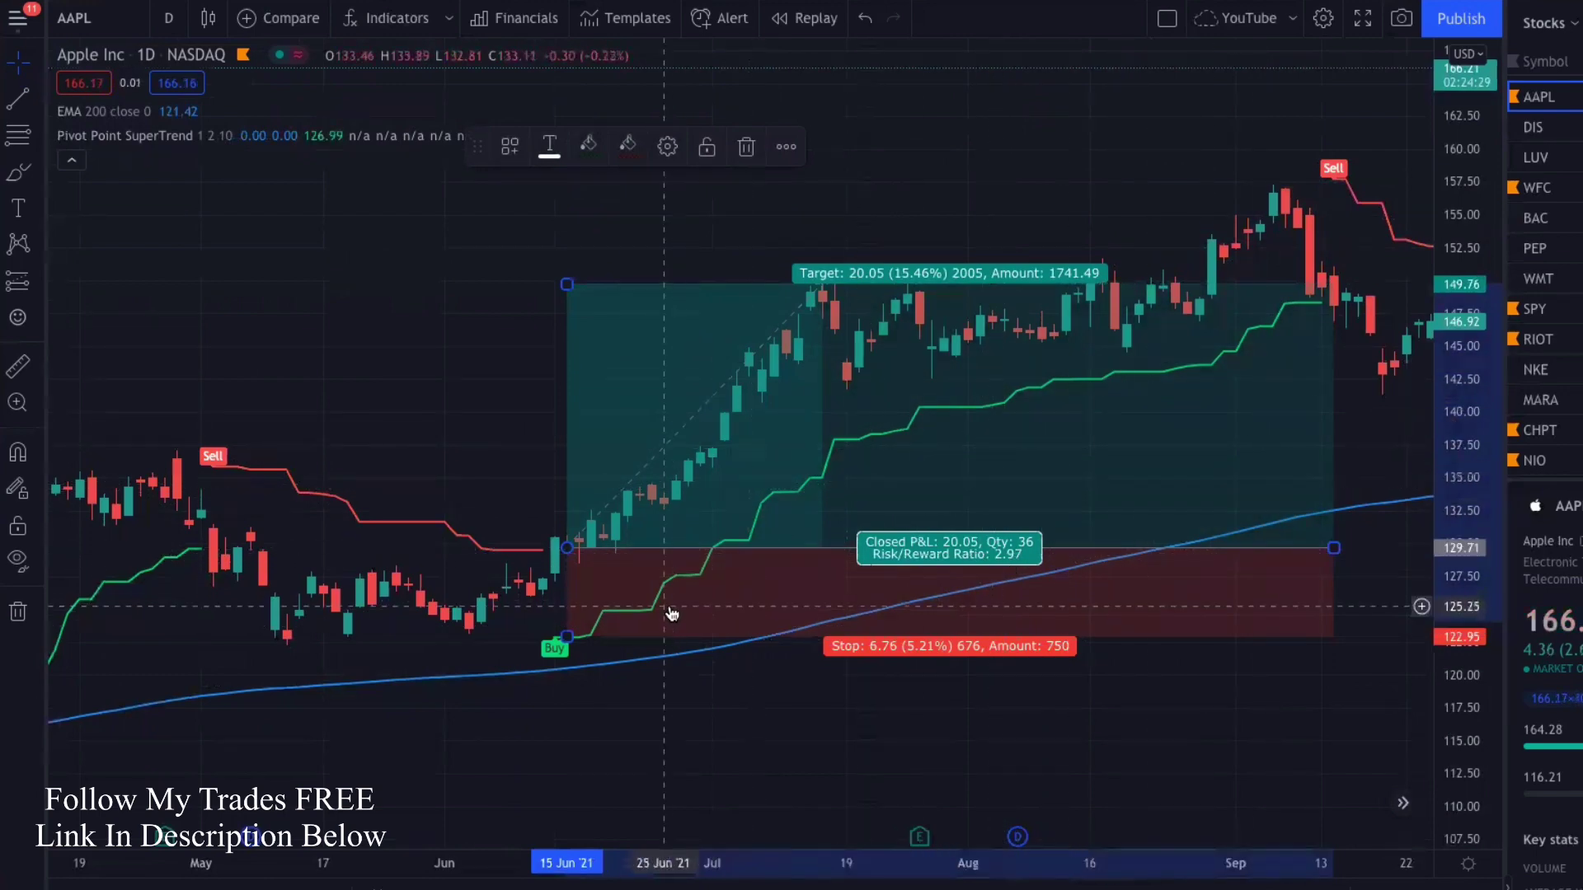
left_click(746, 148)
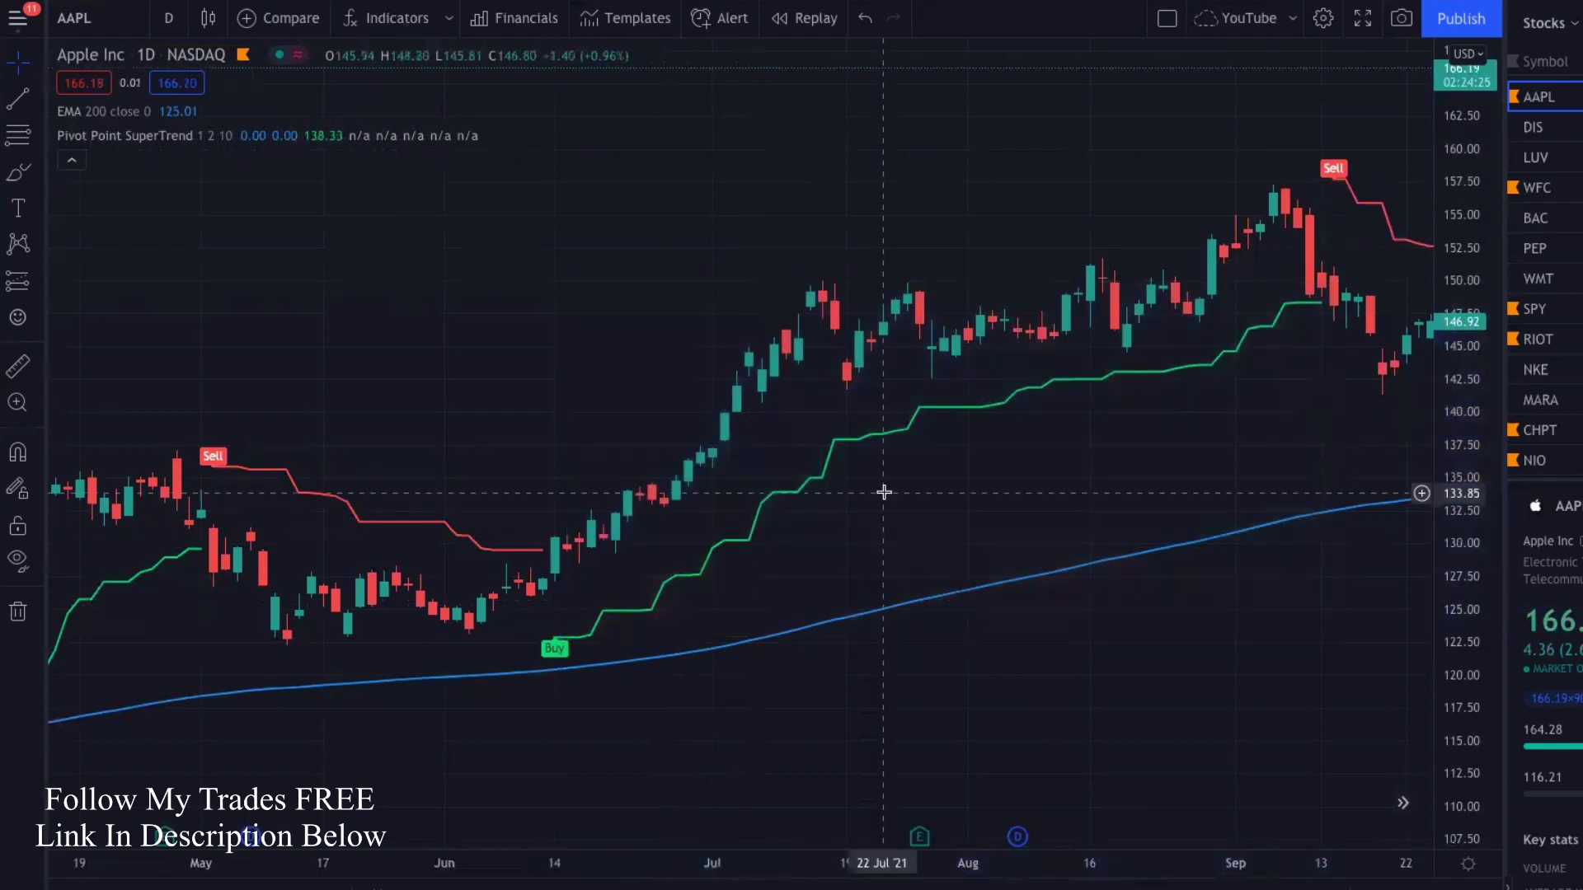
Draw a long position on the 8 Apr candle with entry at about 128.71, stop at about 116.72 and target at about 146.68.
left_click_drag(834, 657, 1091, 523)
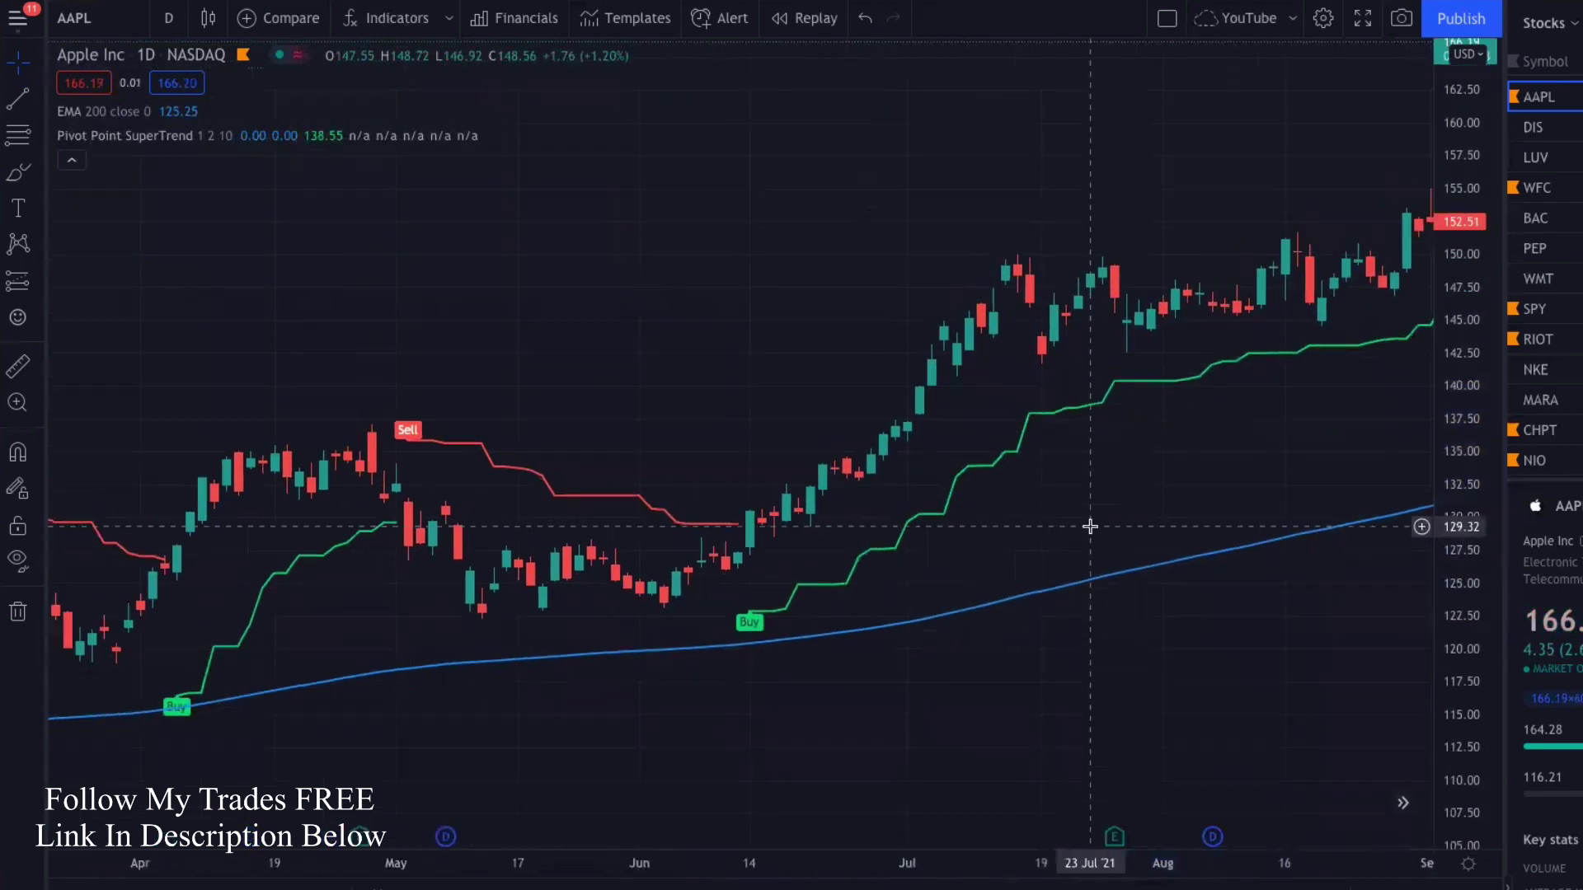
left_click_drag(643, 639, 785, 618)
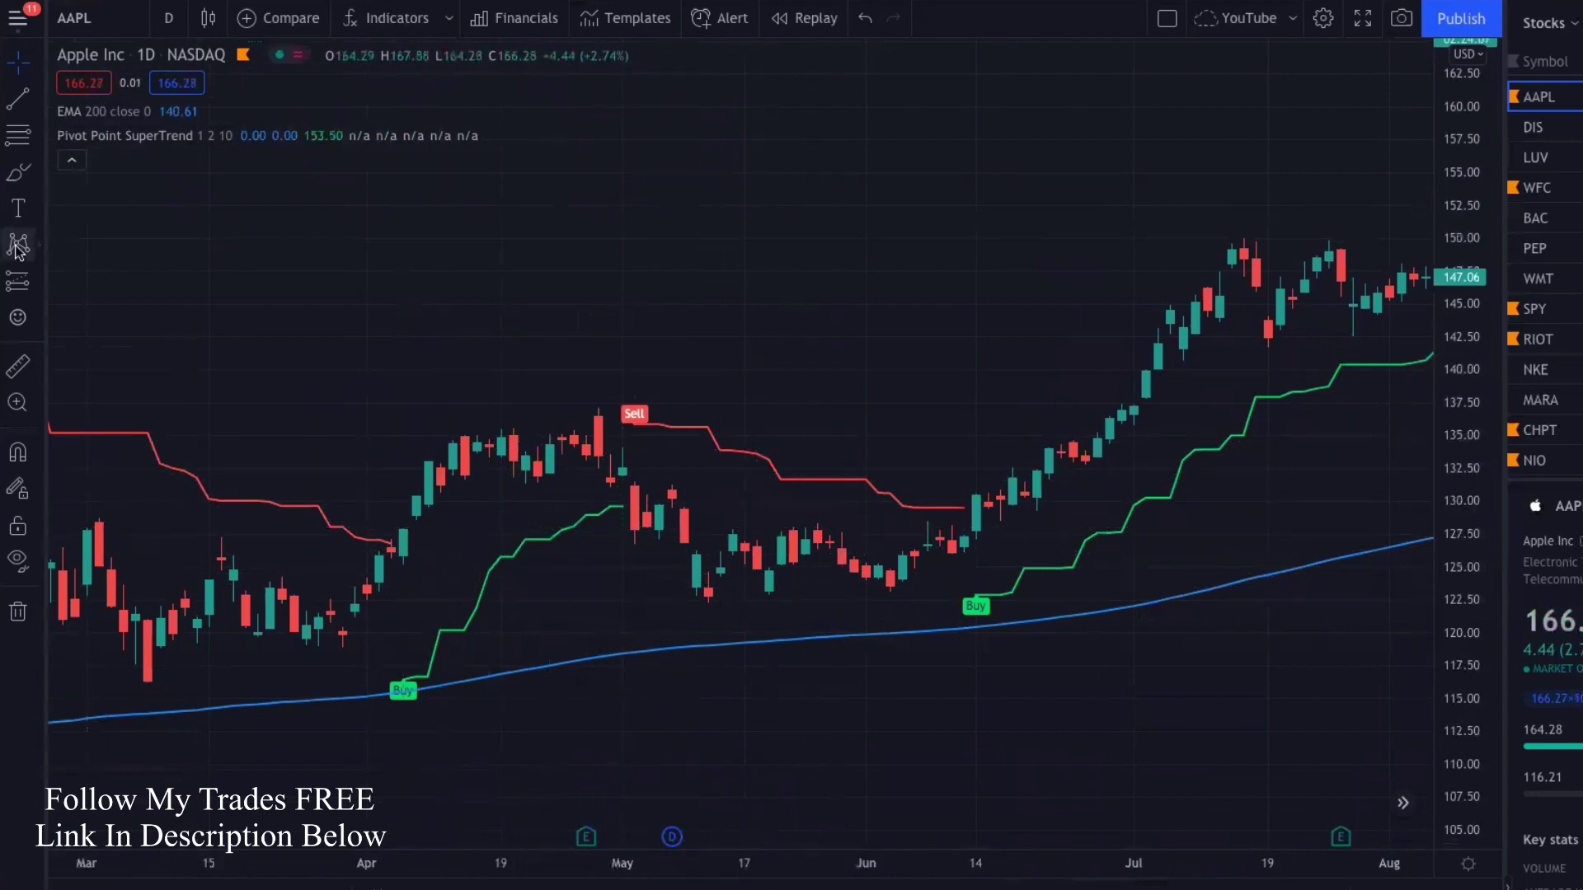
left_click(39, 286)
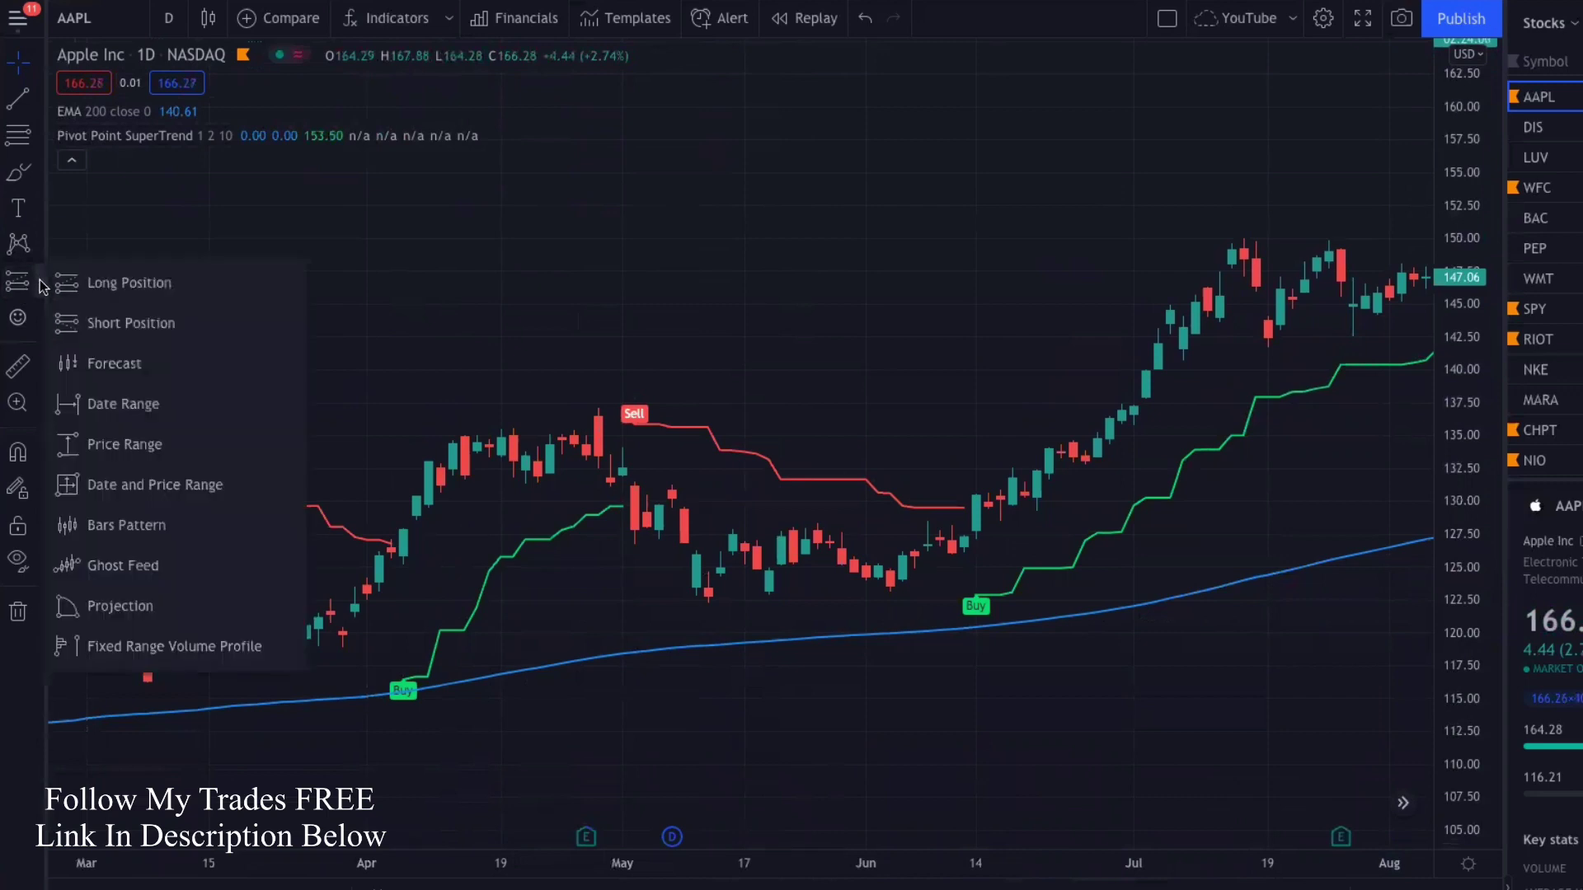
left_click(100, 283)
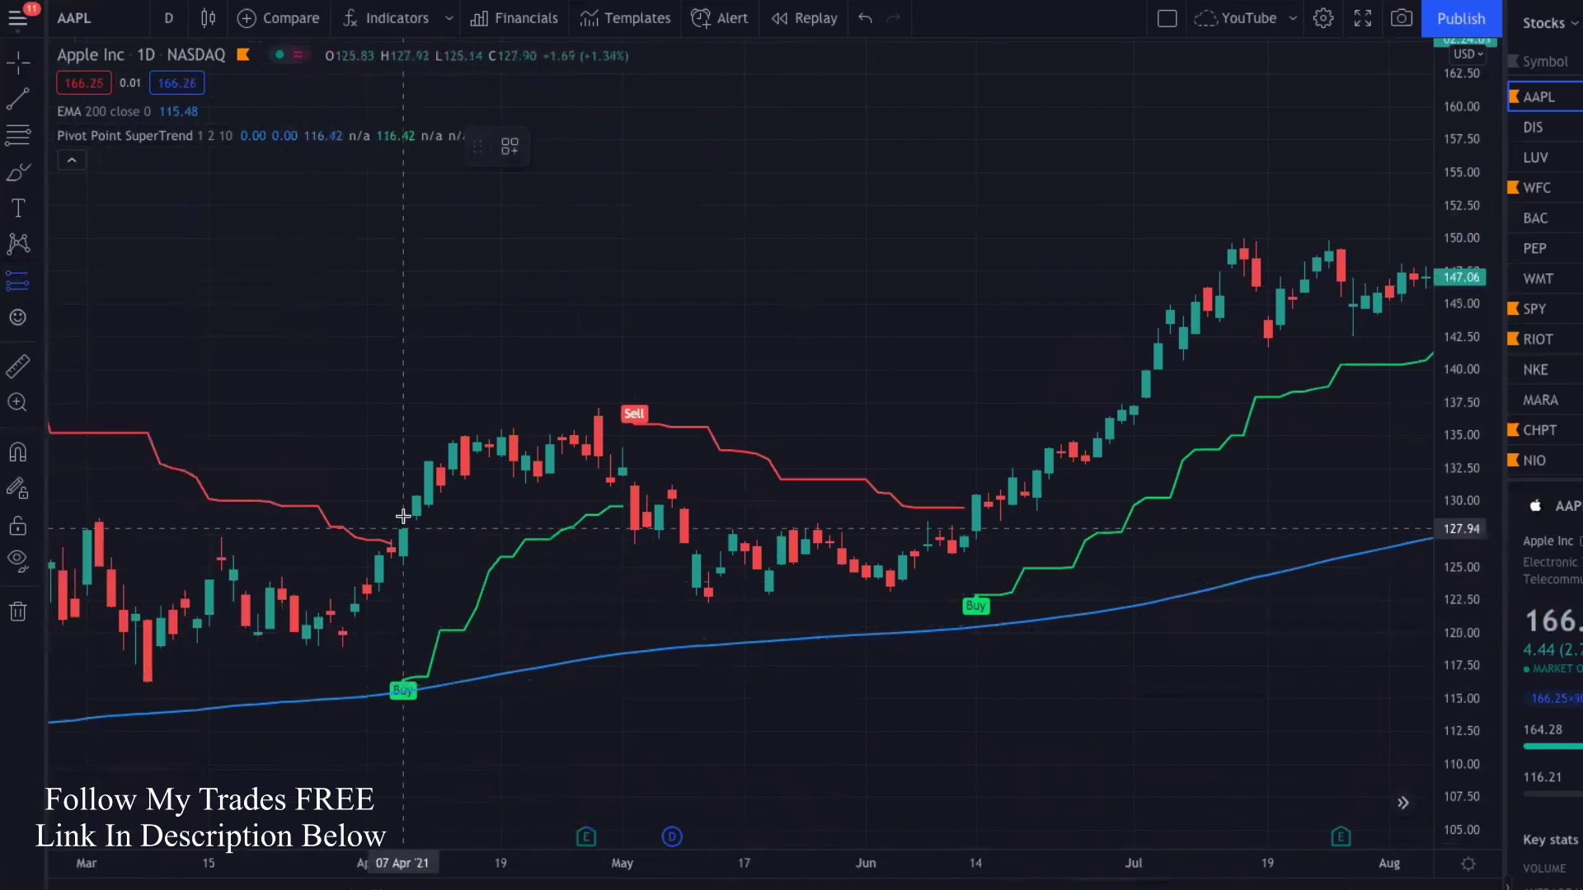
left_click(417, 517)
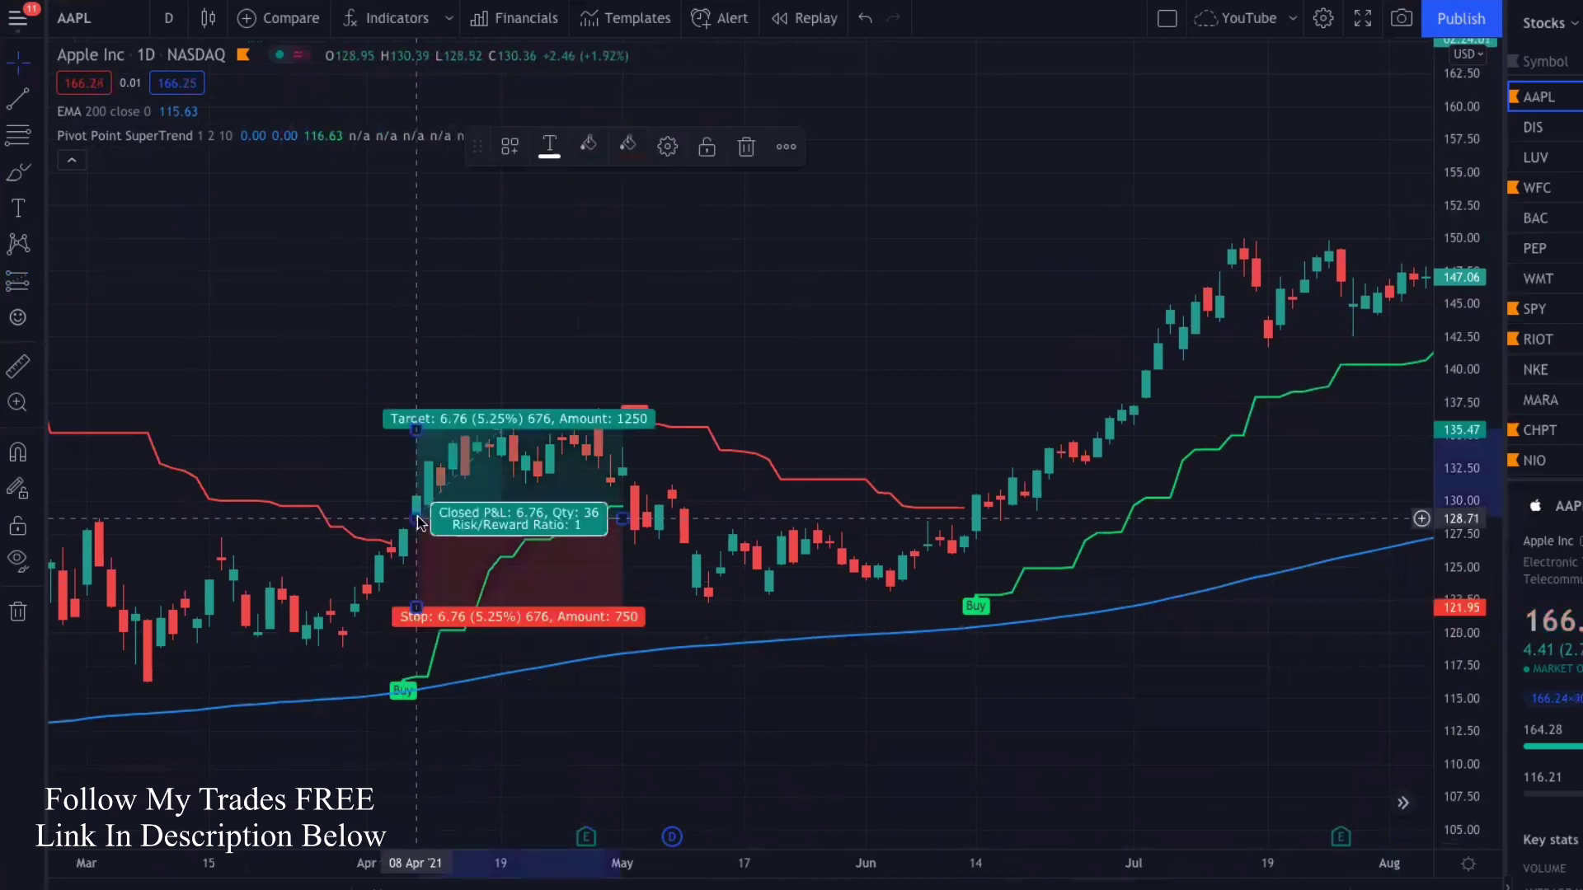
left_click_drag(416, 615, 412, 676)
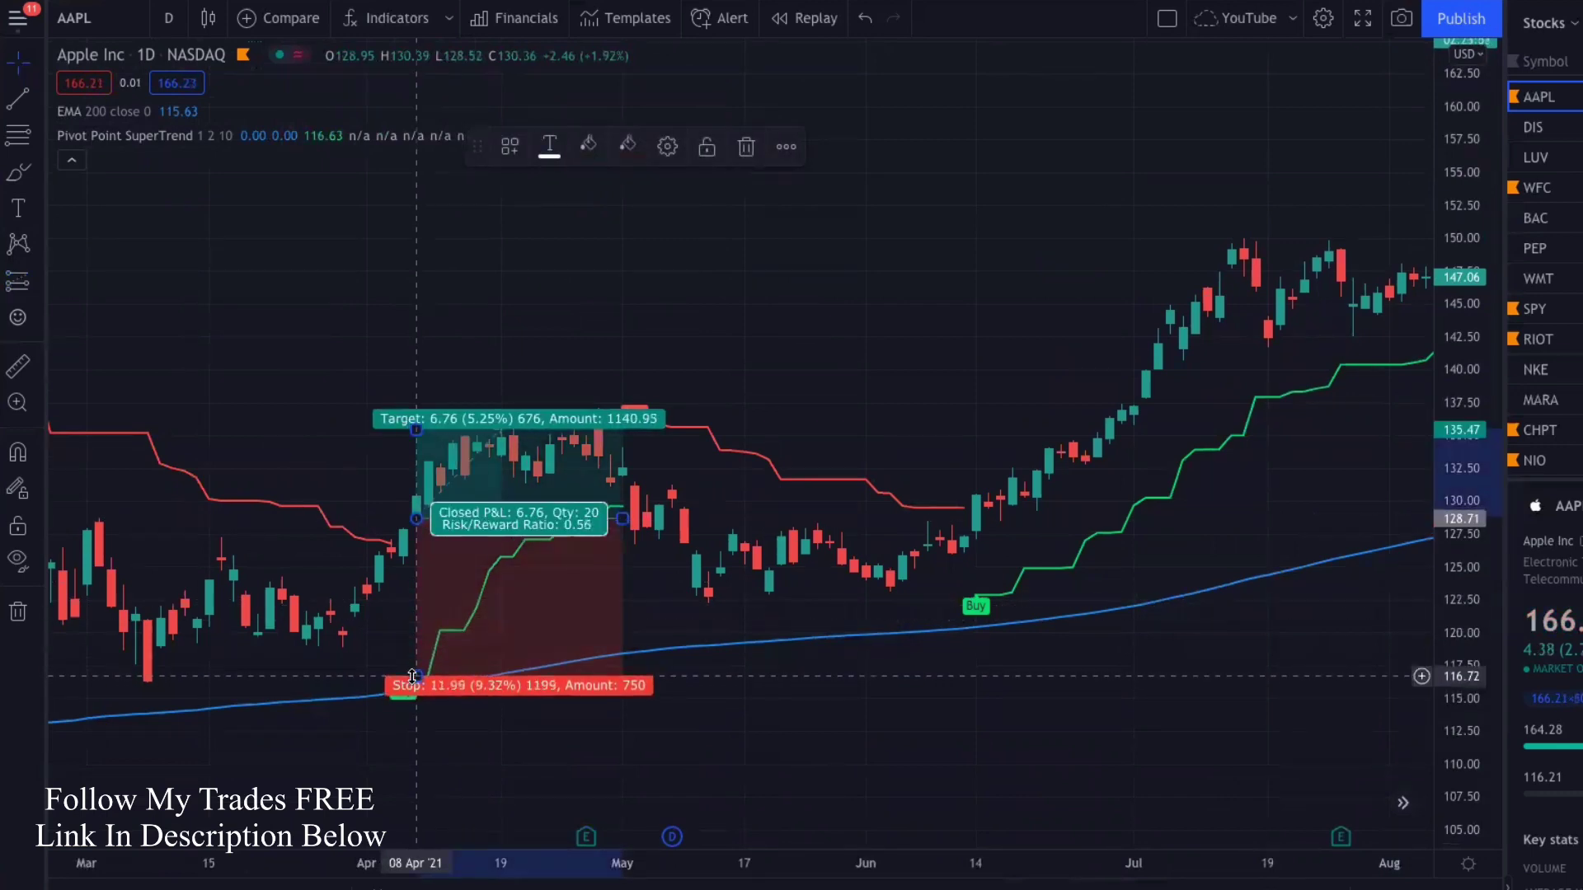
left_click_drag(416, 429, 430, 319)
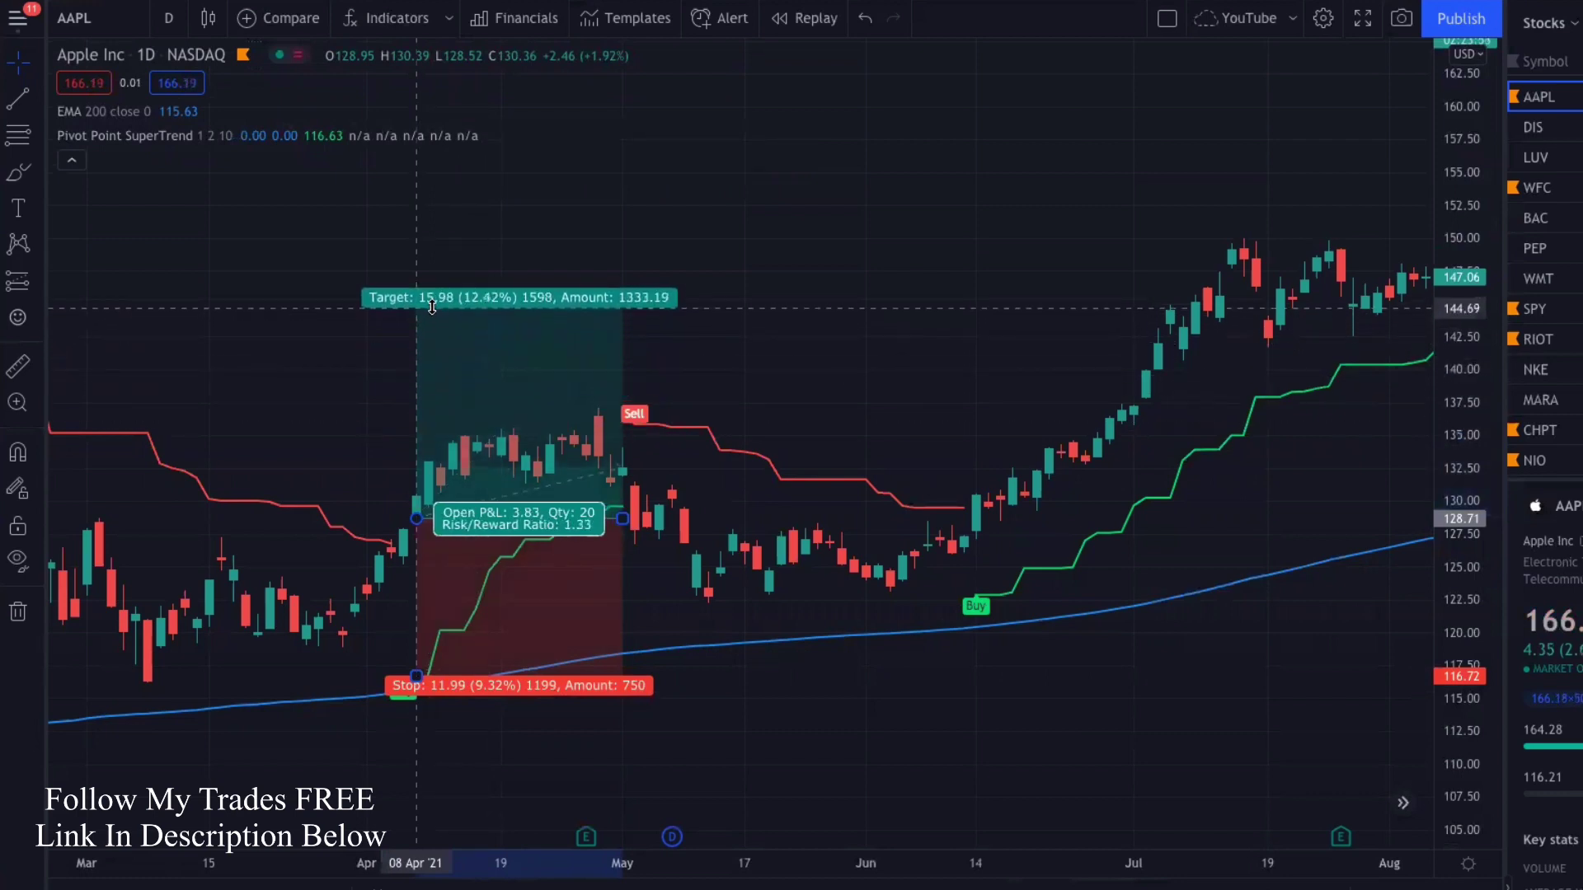
left_click_drag(432, 307, 436, 281)
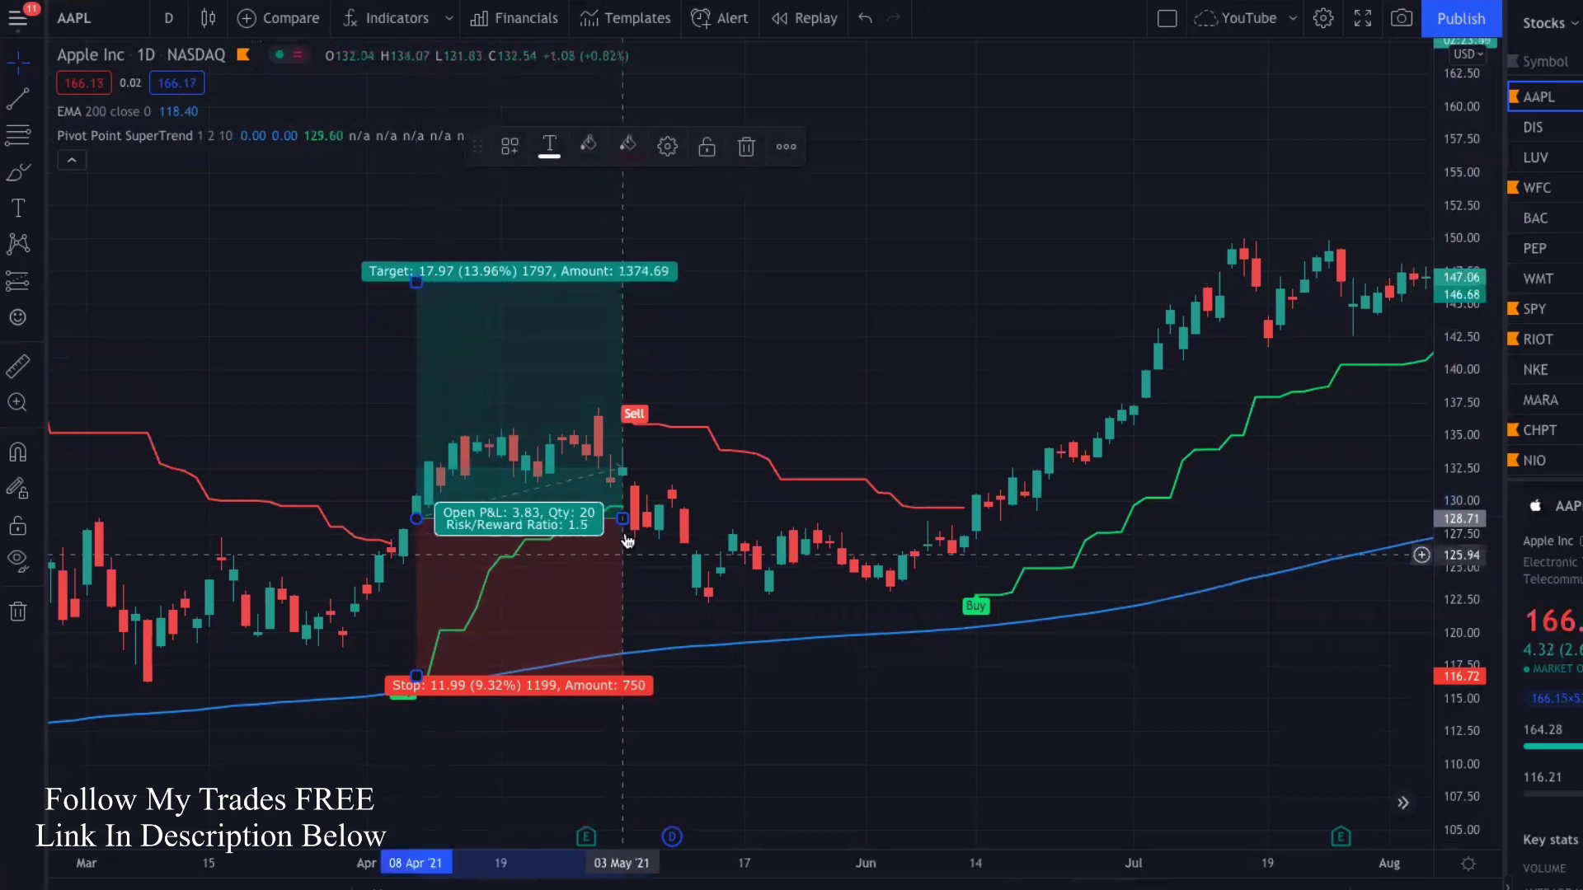
Extend the April long position's end date to about mid-July and delete the drawing.
left_click_drag(622, 519, 1211, 571)
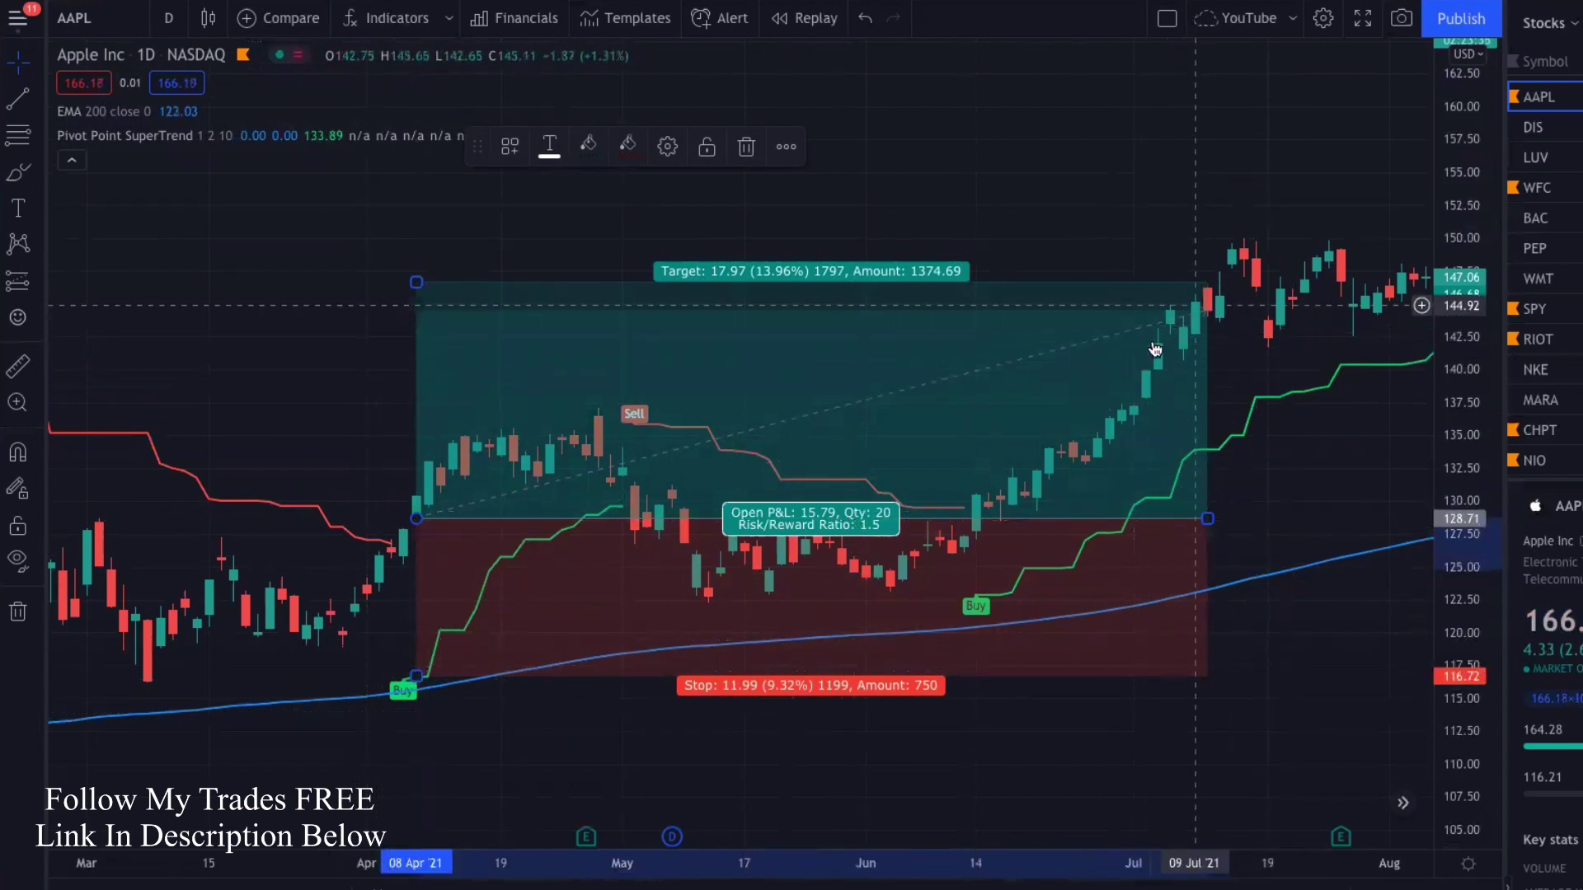
left_click(744, 148)
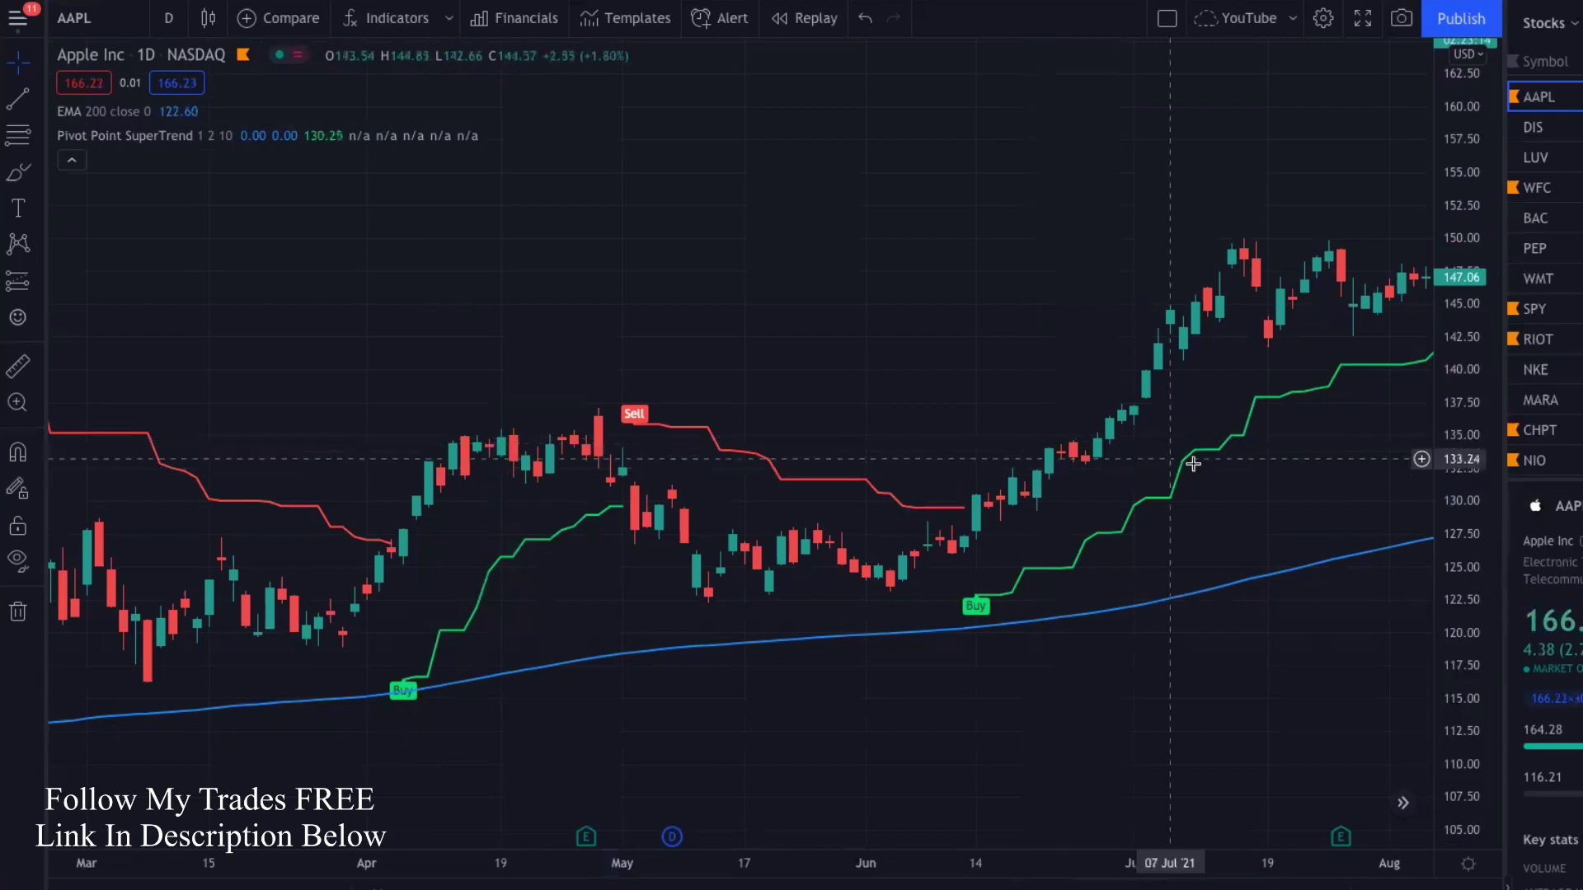
Switch to the low-spread watchlist and open the USDJPY chart at its latest candles.
left_click_drag(1190, 459, 734, 523)
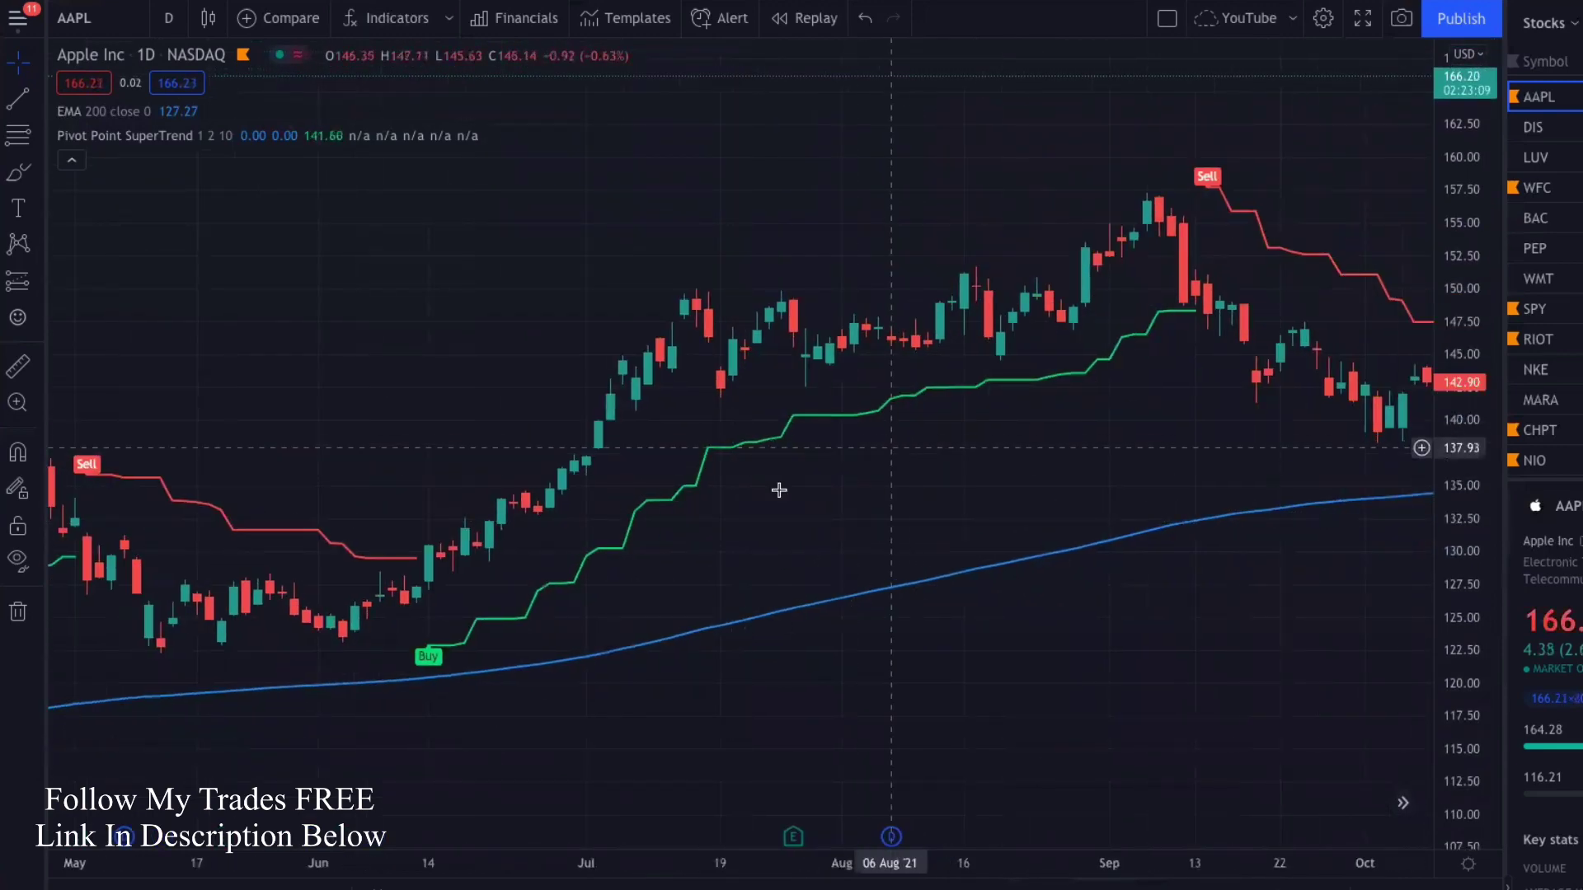
left_click_drag(1134, 424, 795, 514)
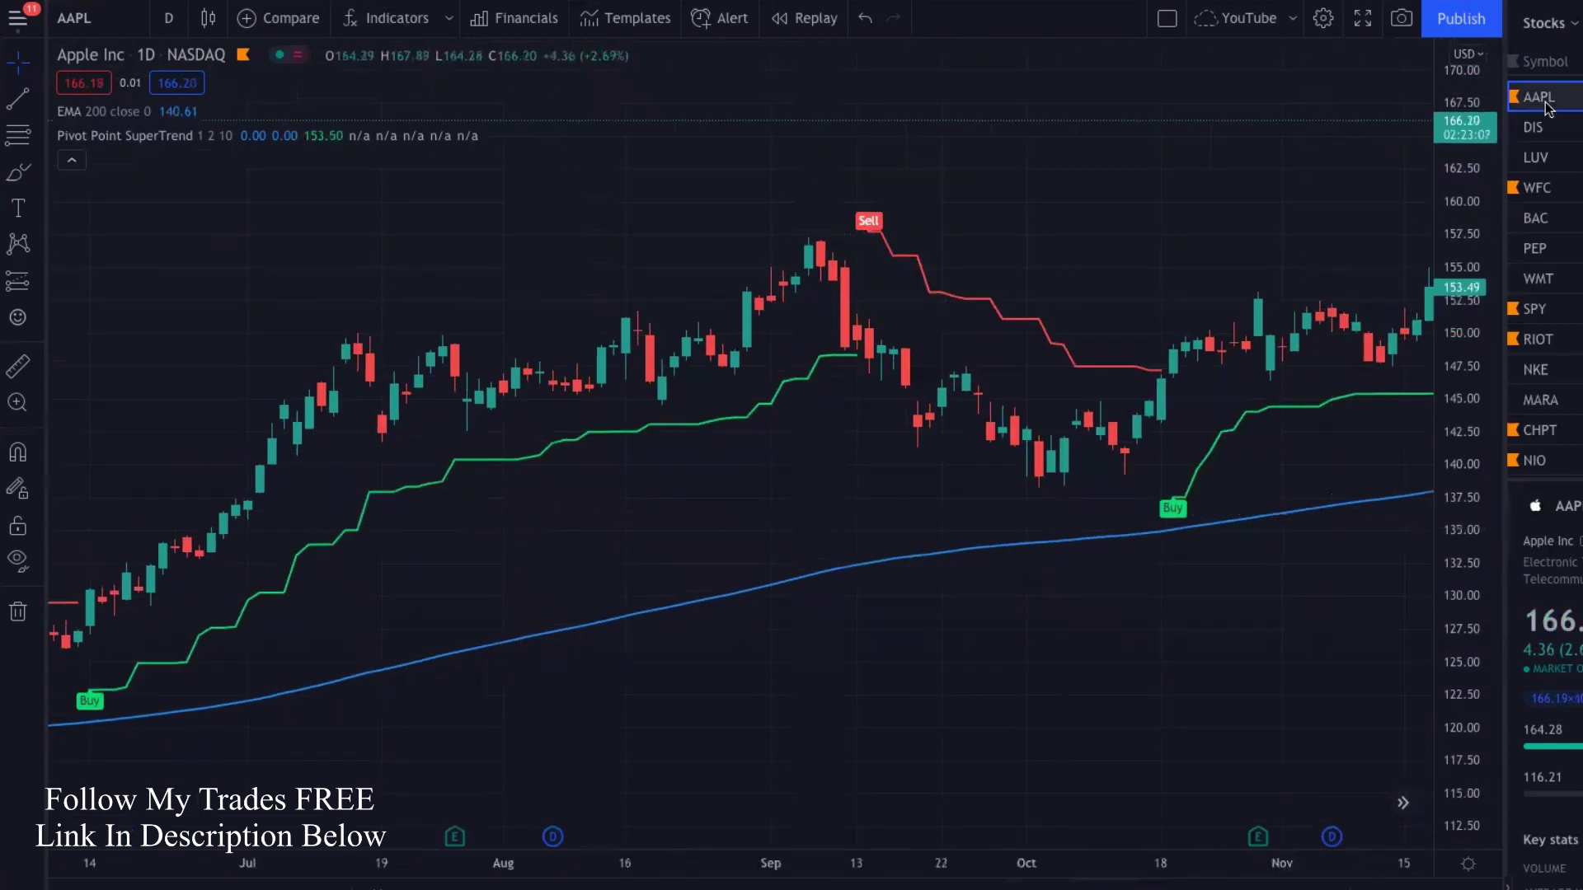
left_click(1574, 25)
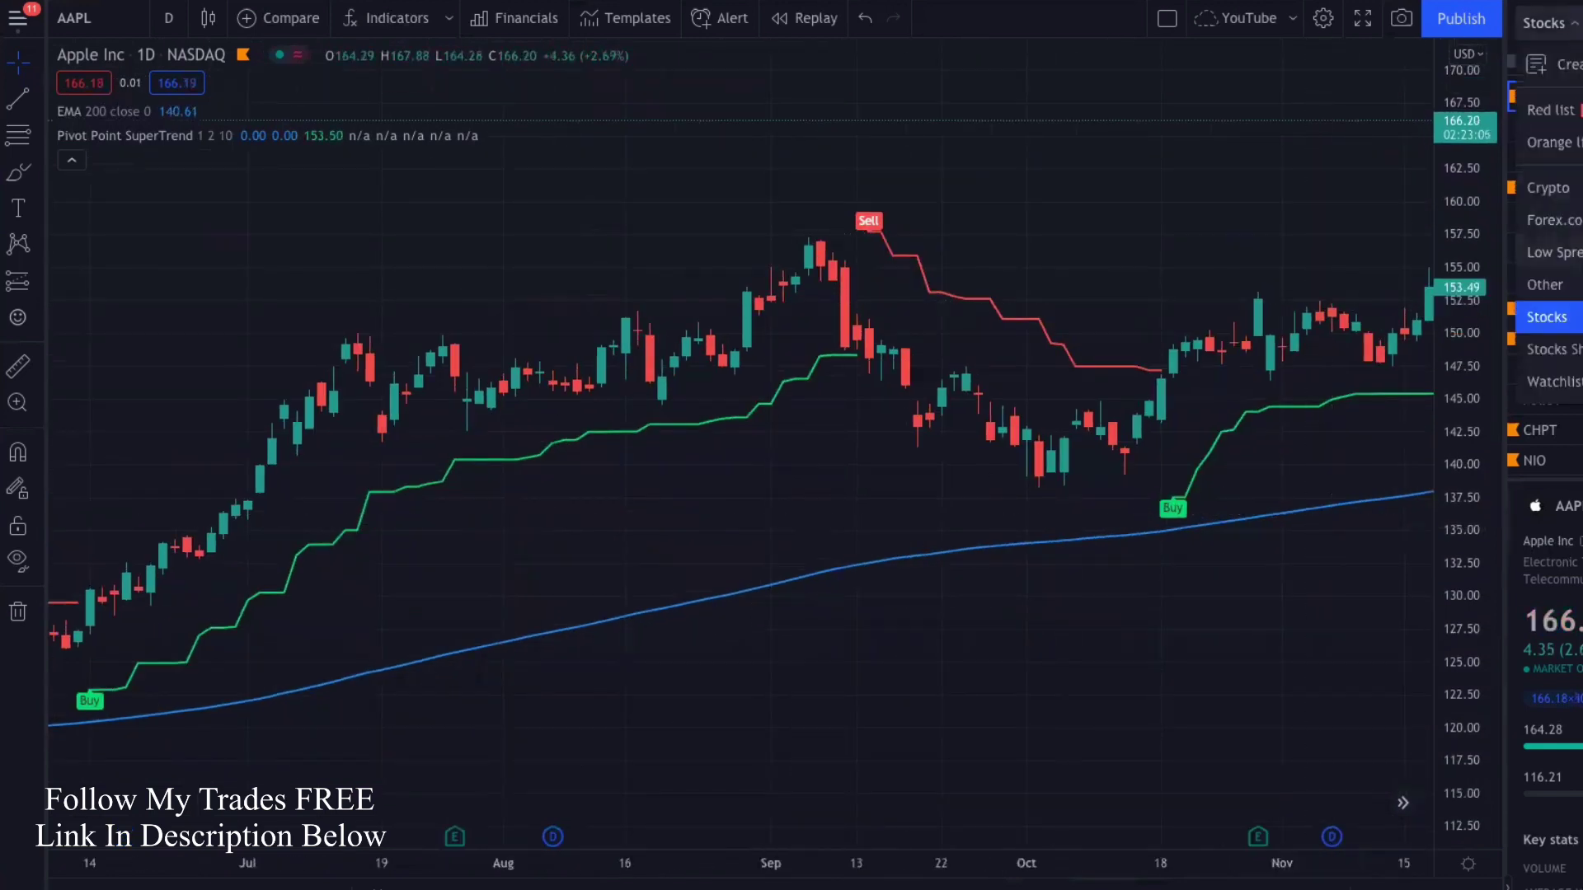
left_click(1575, 251)
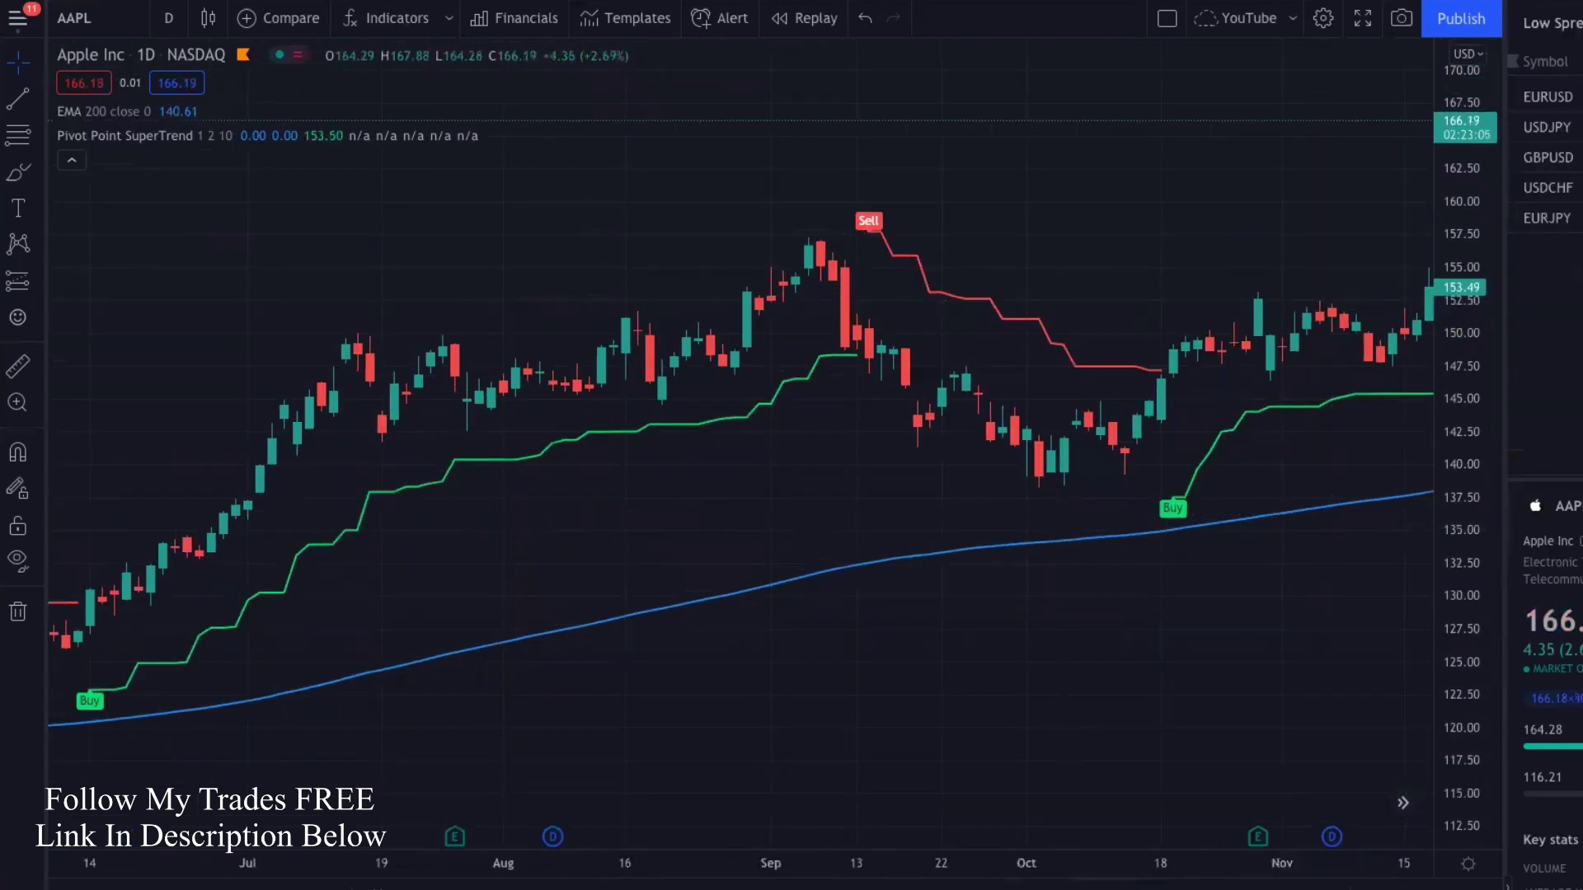
left_click(1550, 127)
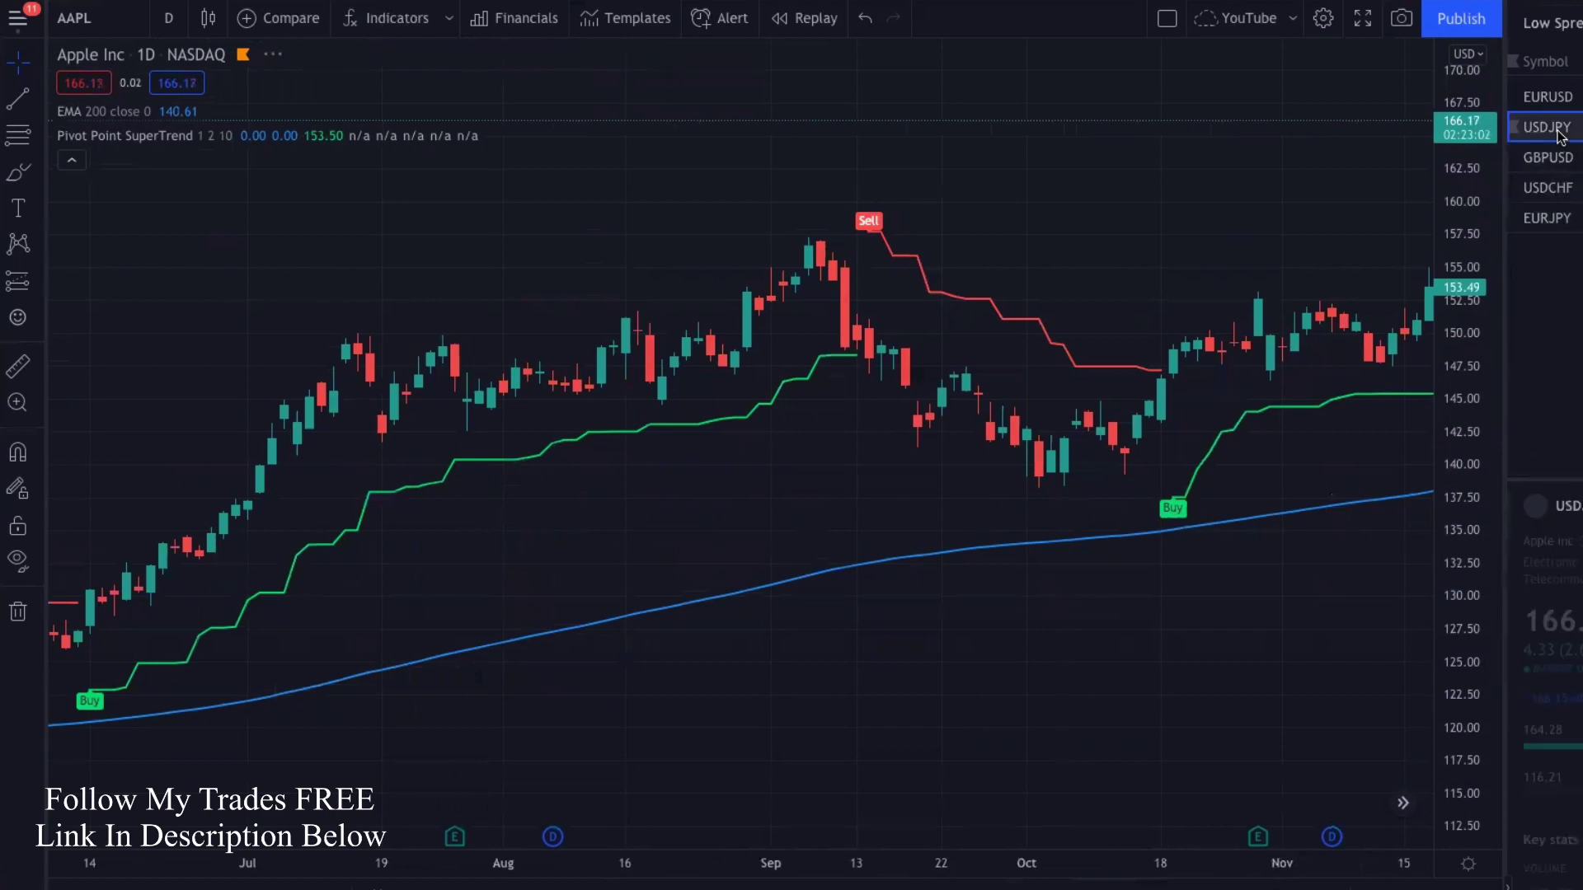
left_click_drag(1467, 308, 1461, 701)
left_click(1404, 805)
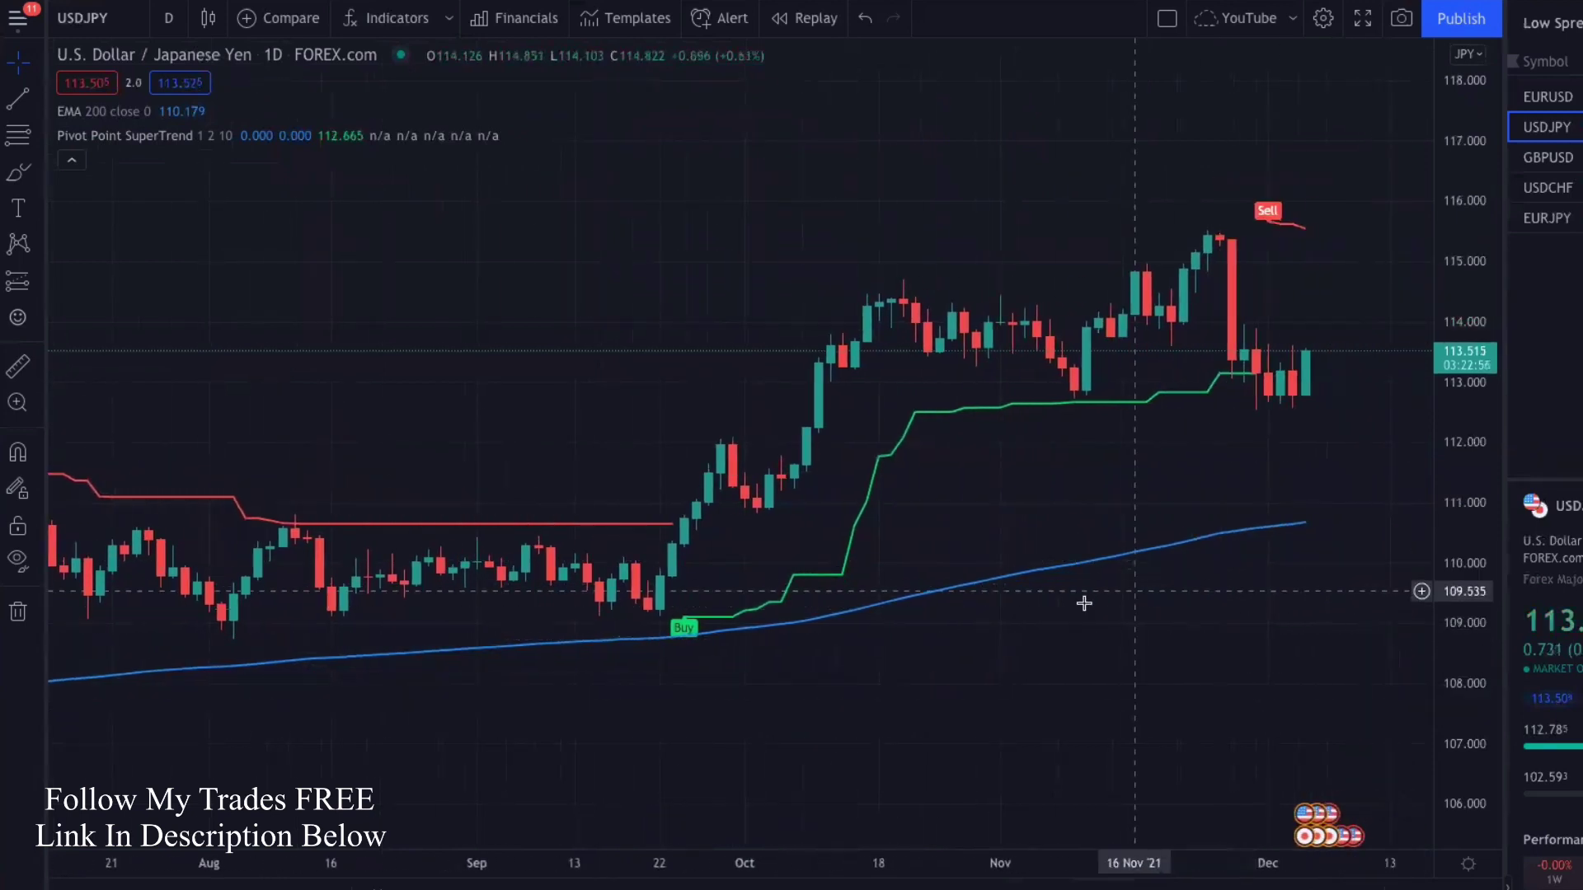
Draw a long position on the 27 Sep candle with entry at about 110.775, stop at about 109.116 and target at about 113.339.
left_click_drag(1195, 614, 1248, 599)
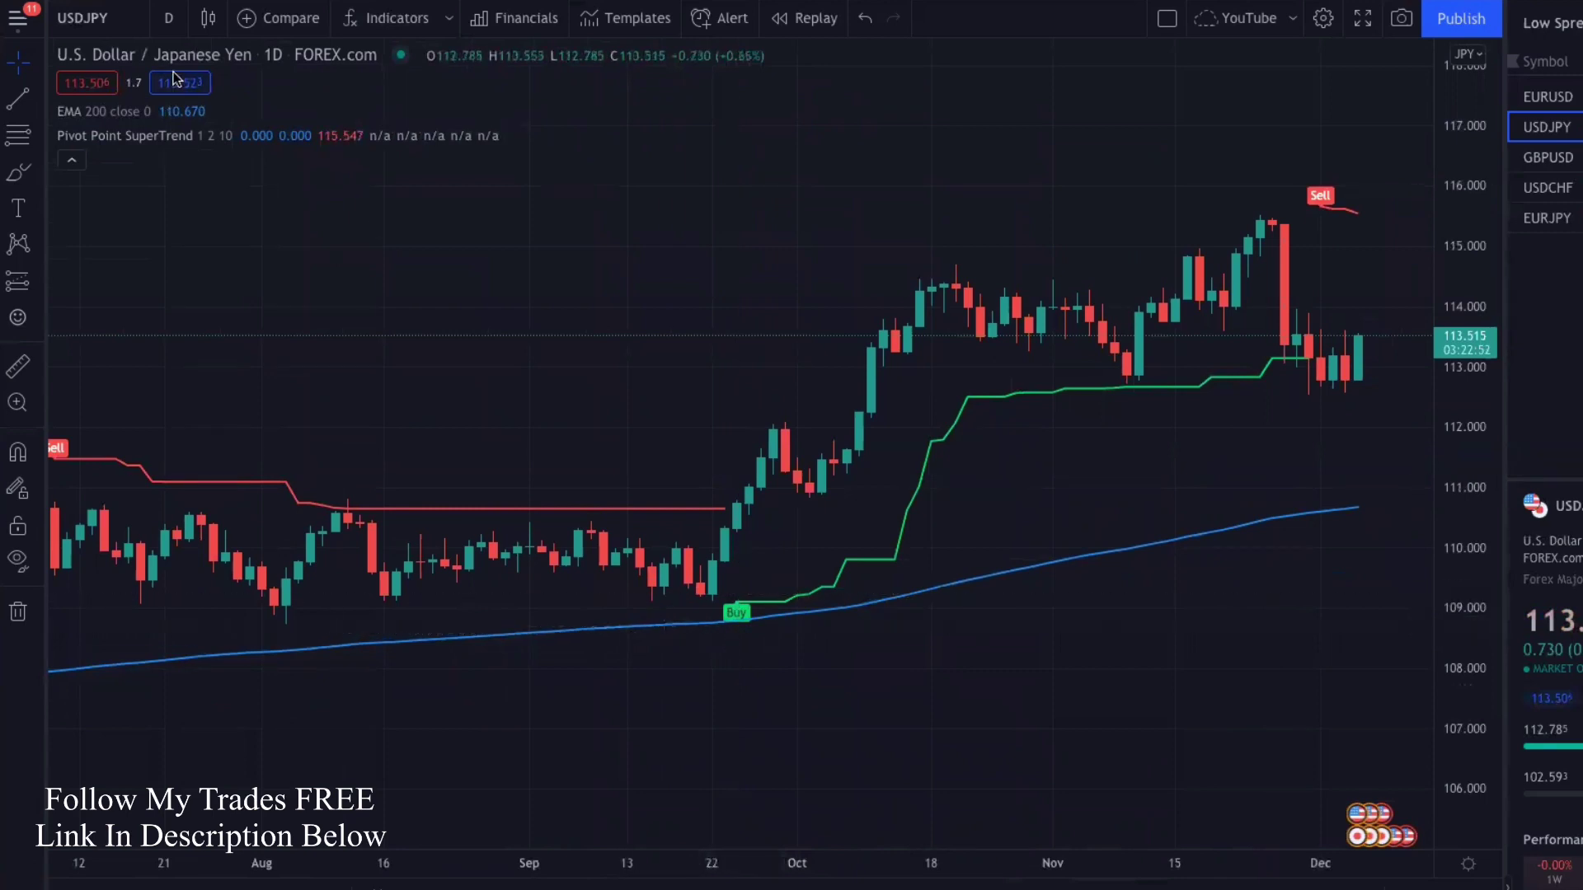
left_click(41, 280)
left_click(116, 285)
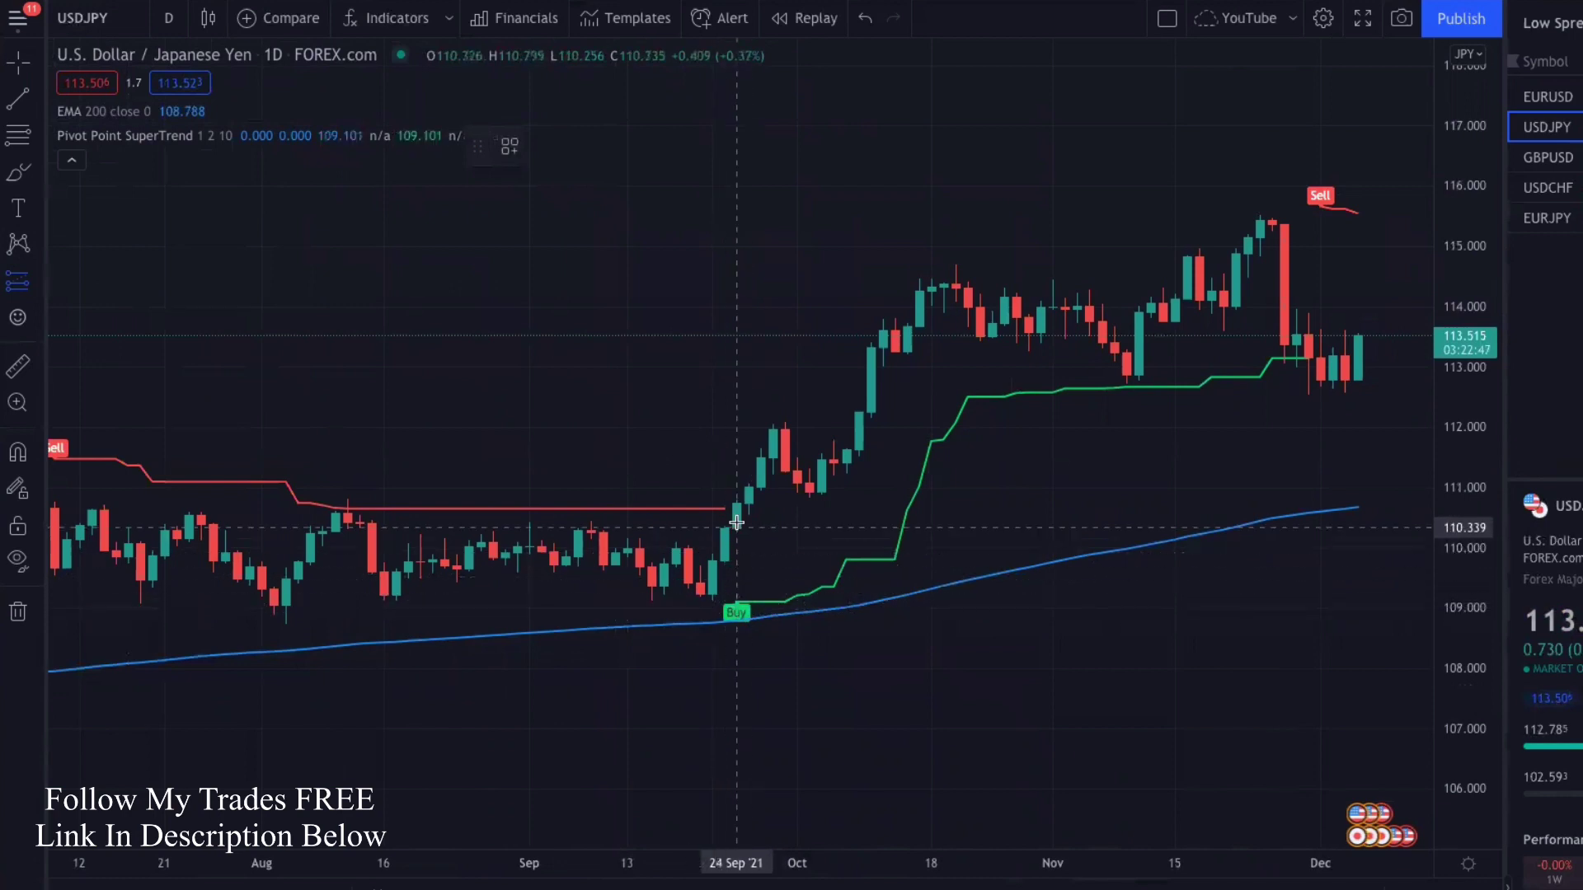
left_click(748, 499)
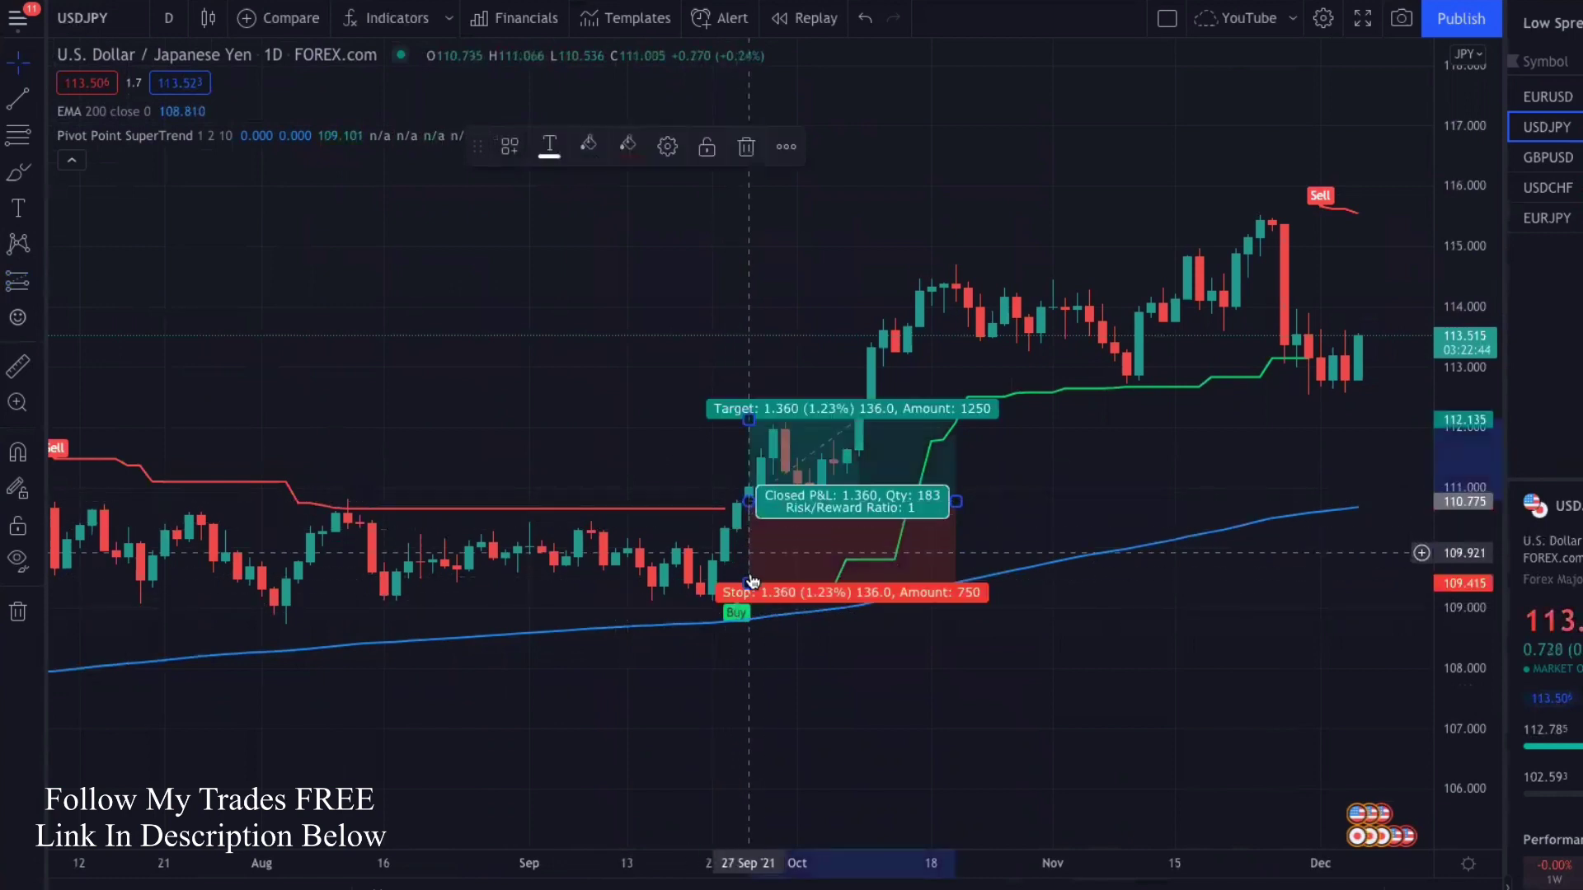
mouse_move(750, 587)
left_mouse_down()
mouse_move(750, 635)
mouse_move(758, 602)
left_mouse_up()
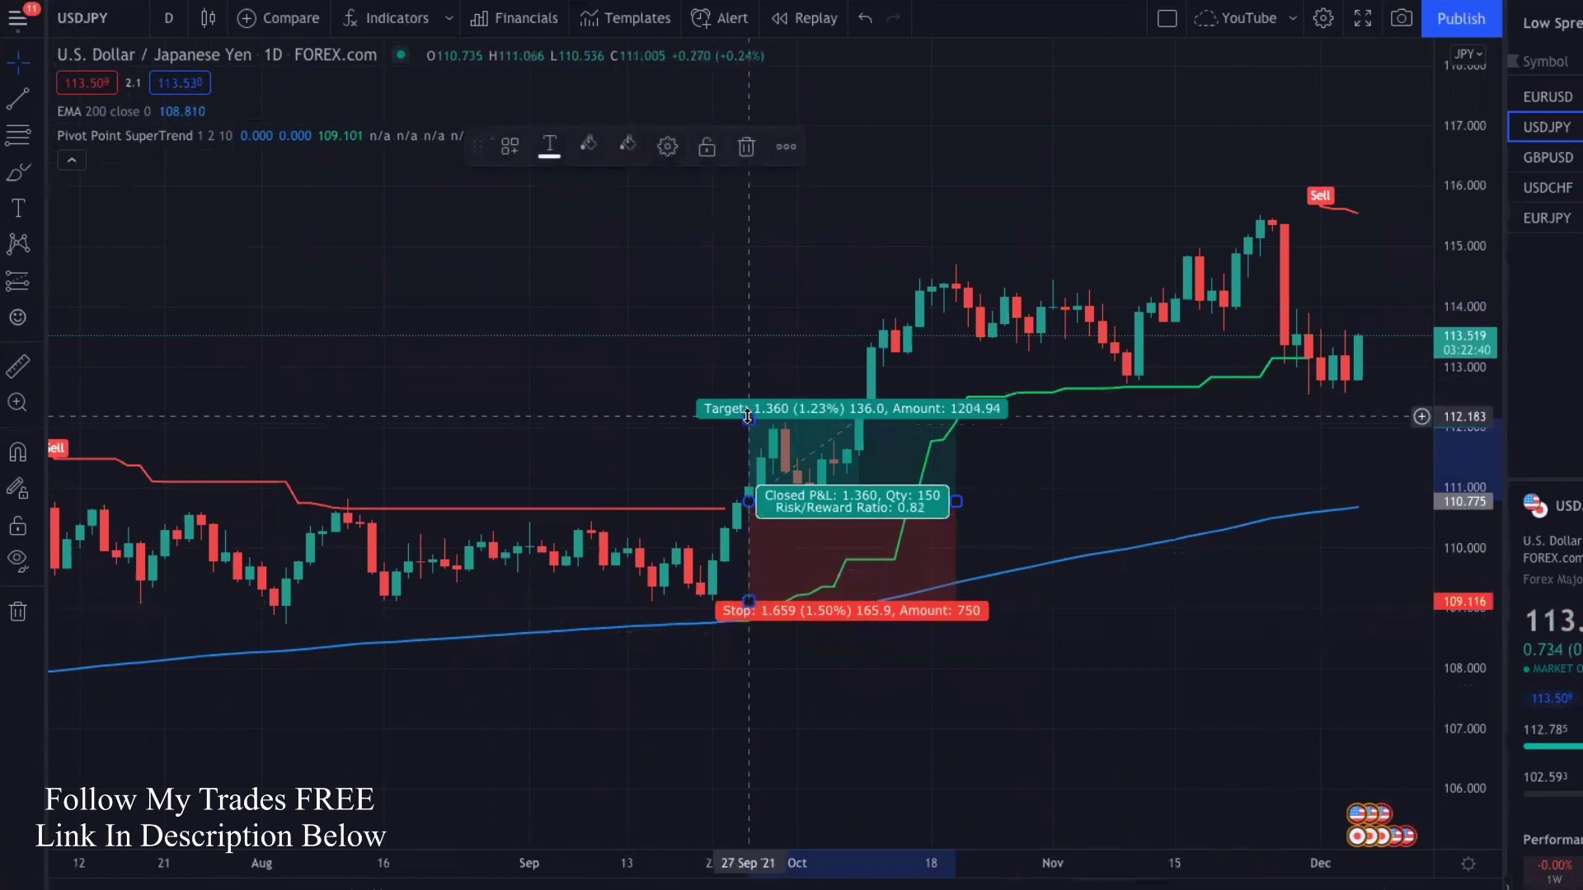
left_click_drag(748, 416, 773, 327)
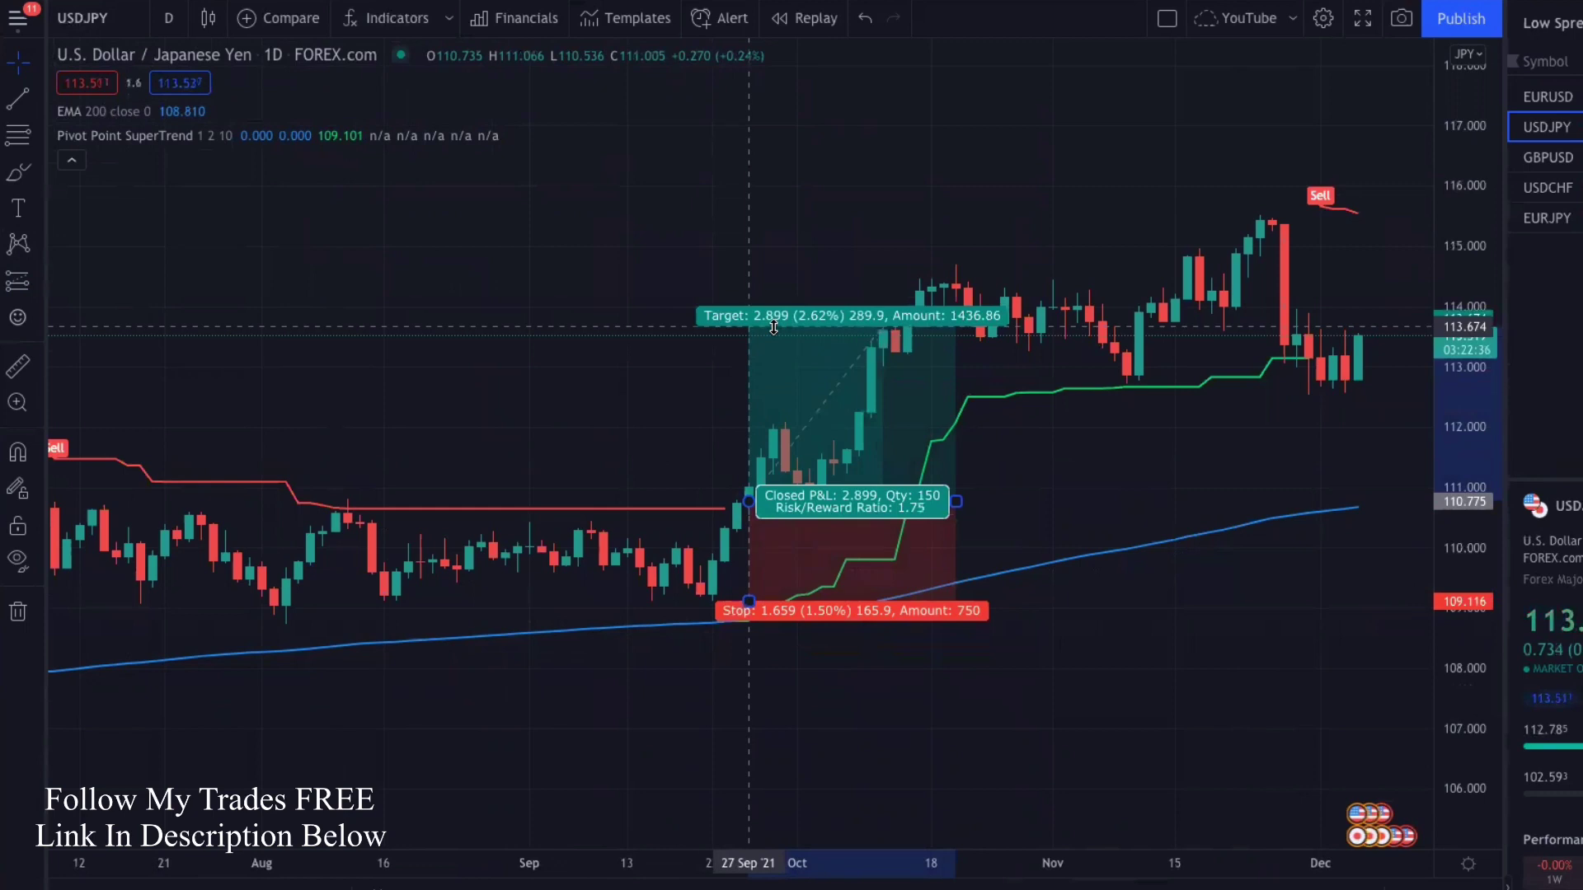
left_click_drag(773, 327, 771, 352)
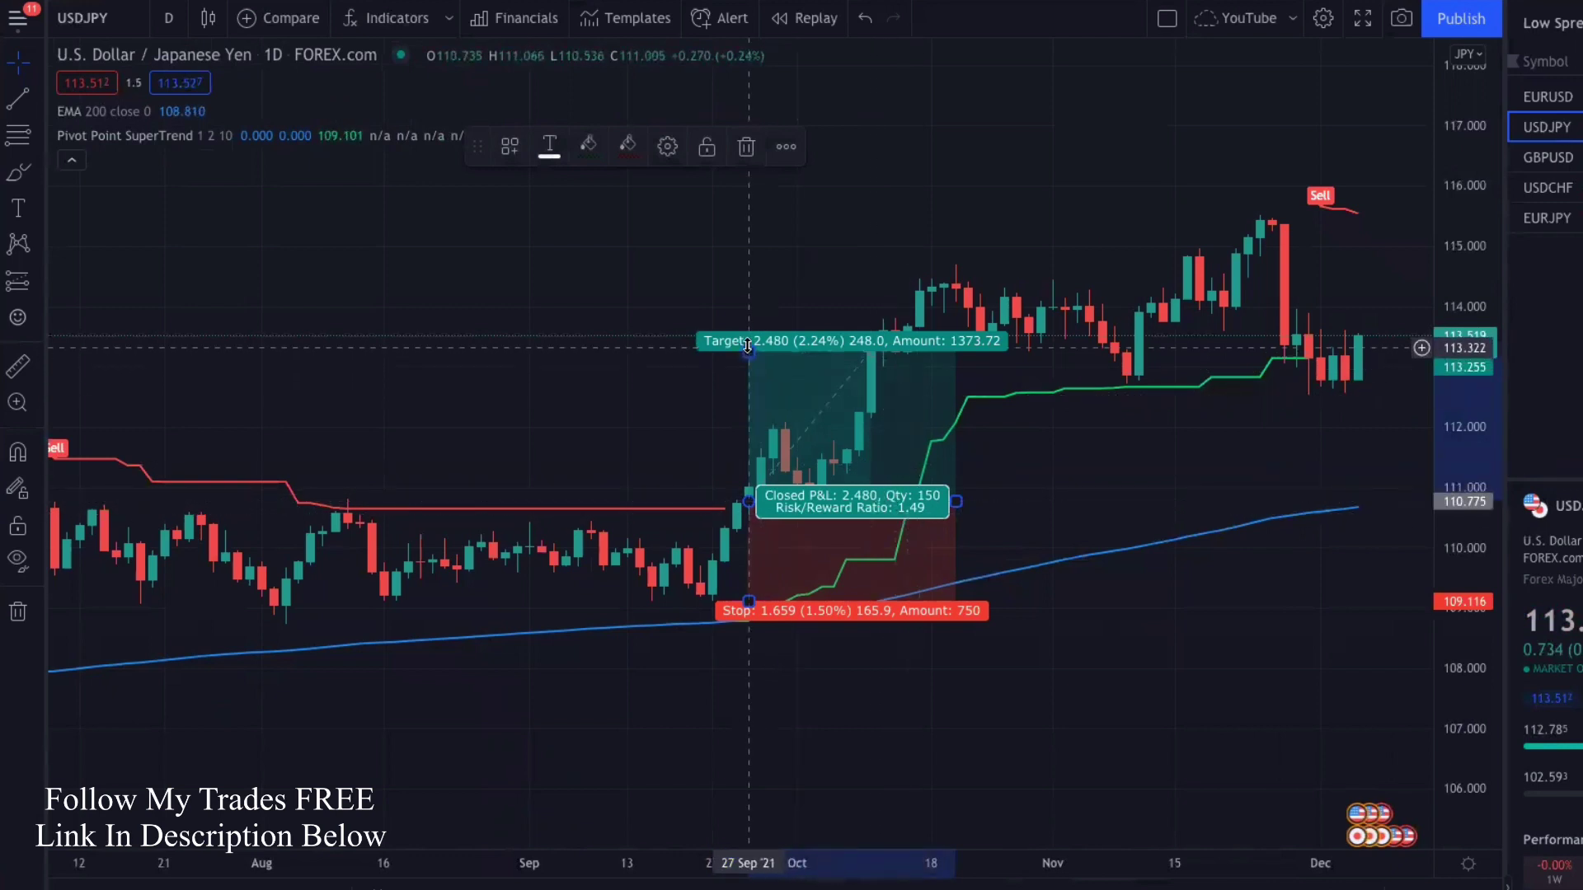
left_click_drag(748, 342, 747, 335)
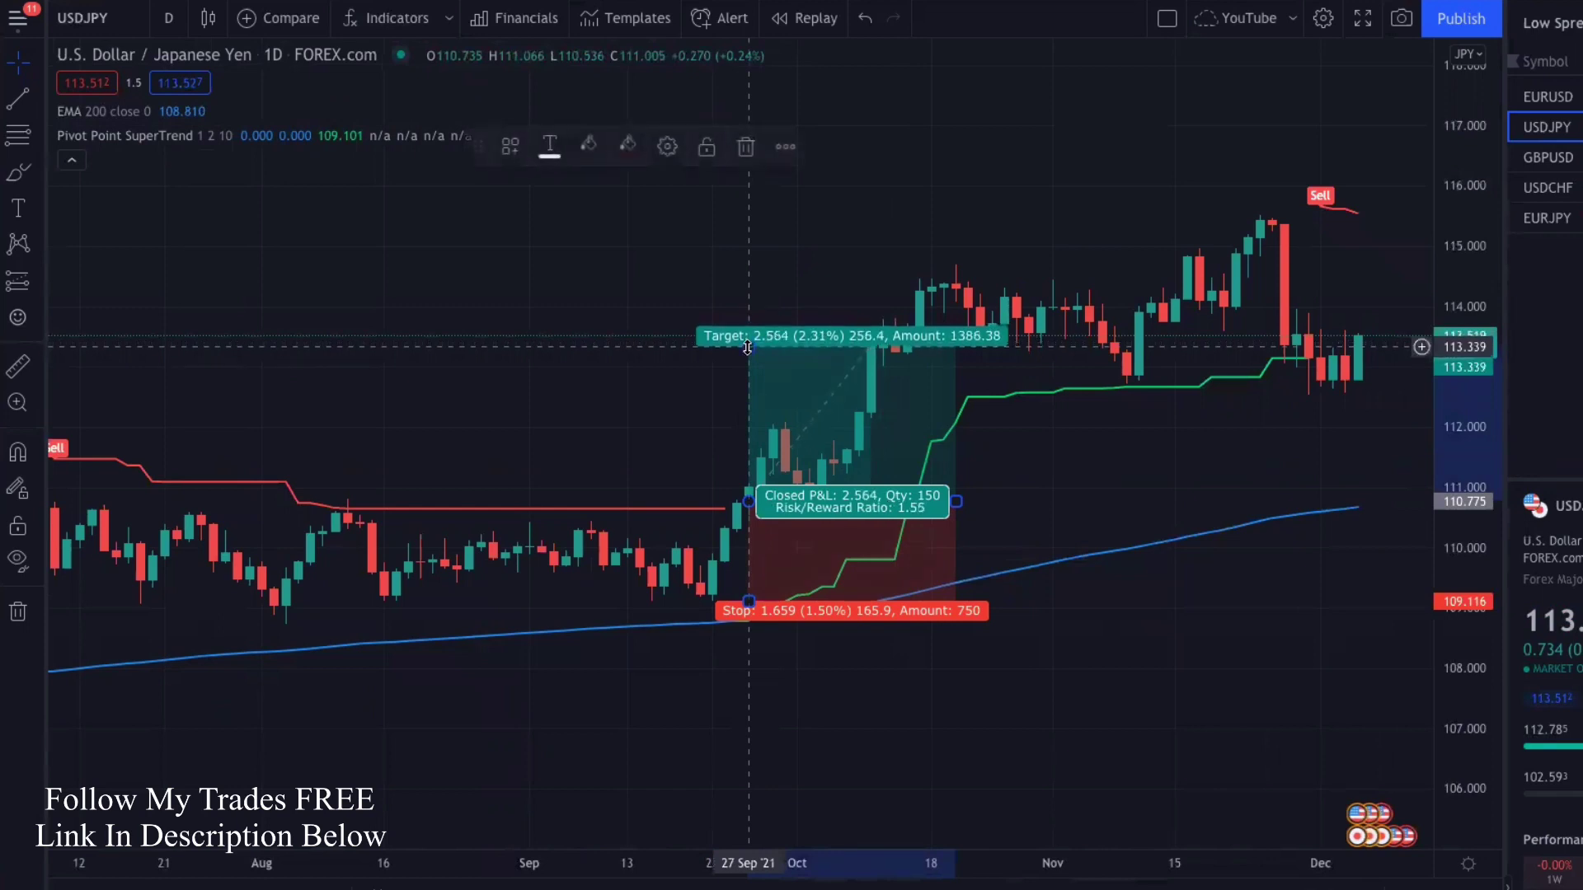
Delete the September long position drawing from the USDJPY chart.
left_click(1013, 537)
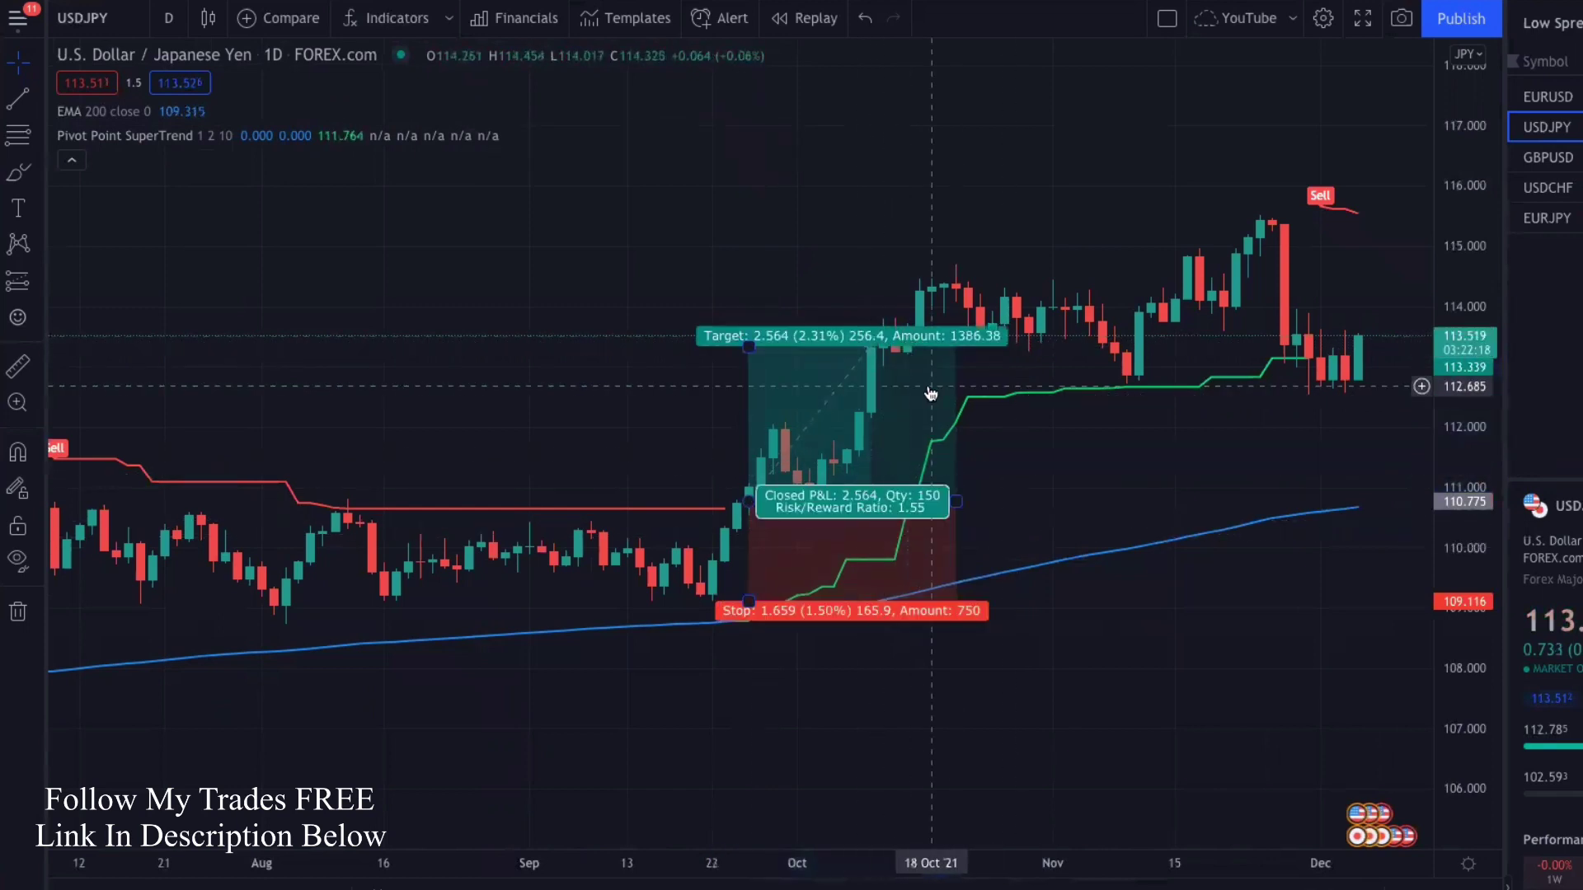
left_click(831, 418)
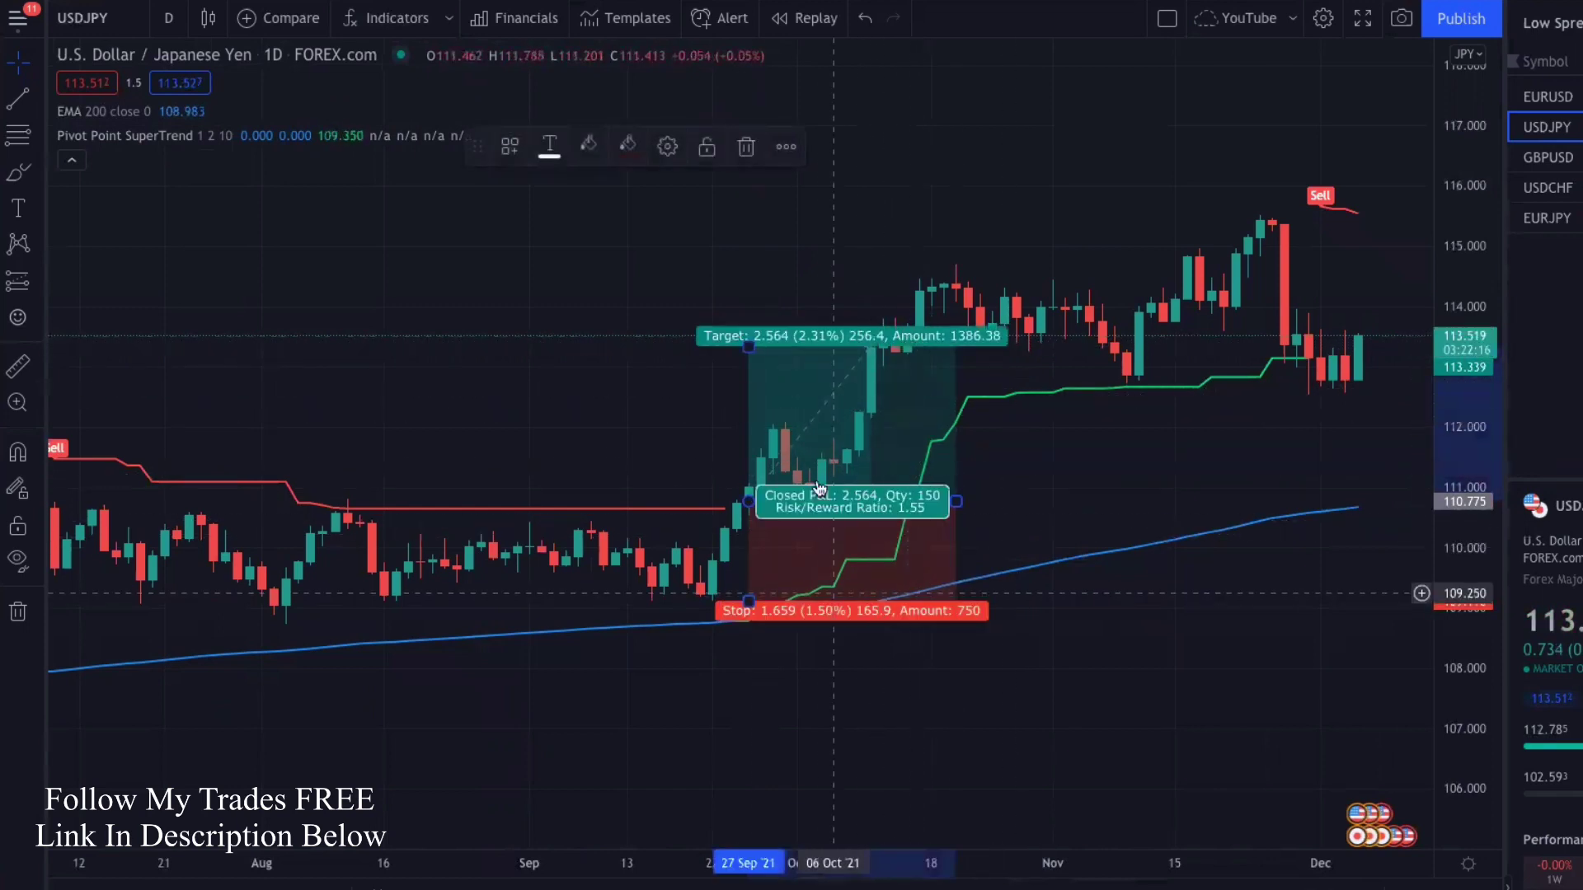
left_click(748, 148)
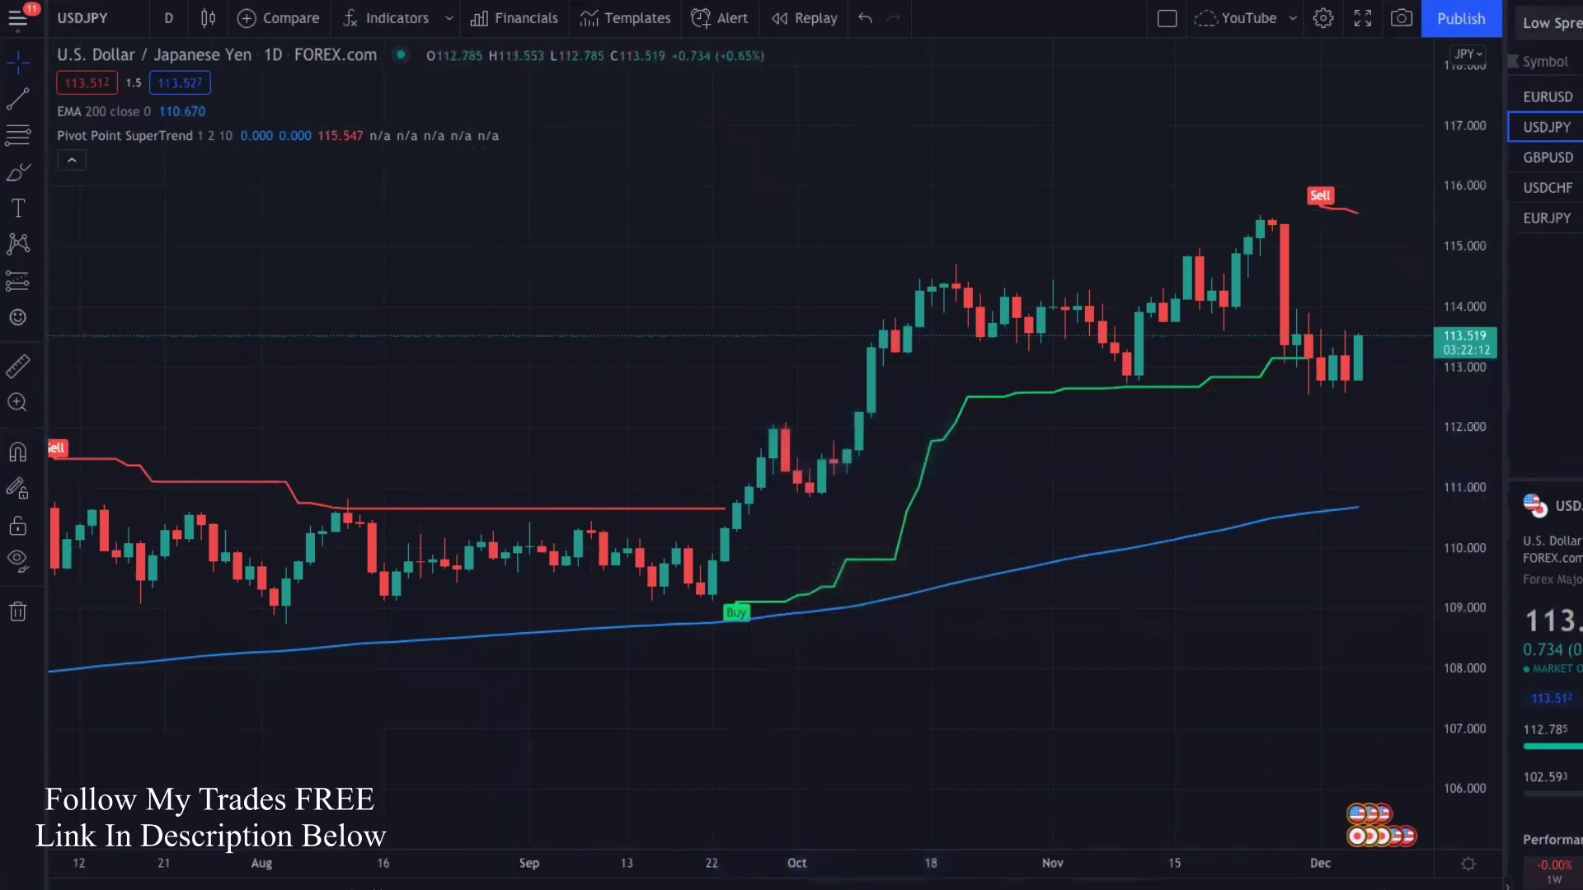
Switch to the Crypto watchlist and open the BTCUSD chart.
left_click(1562, 22)
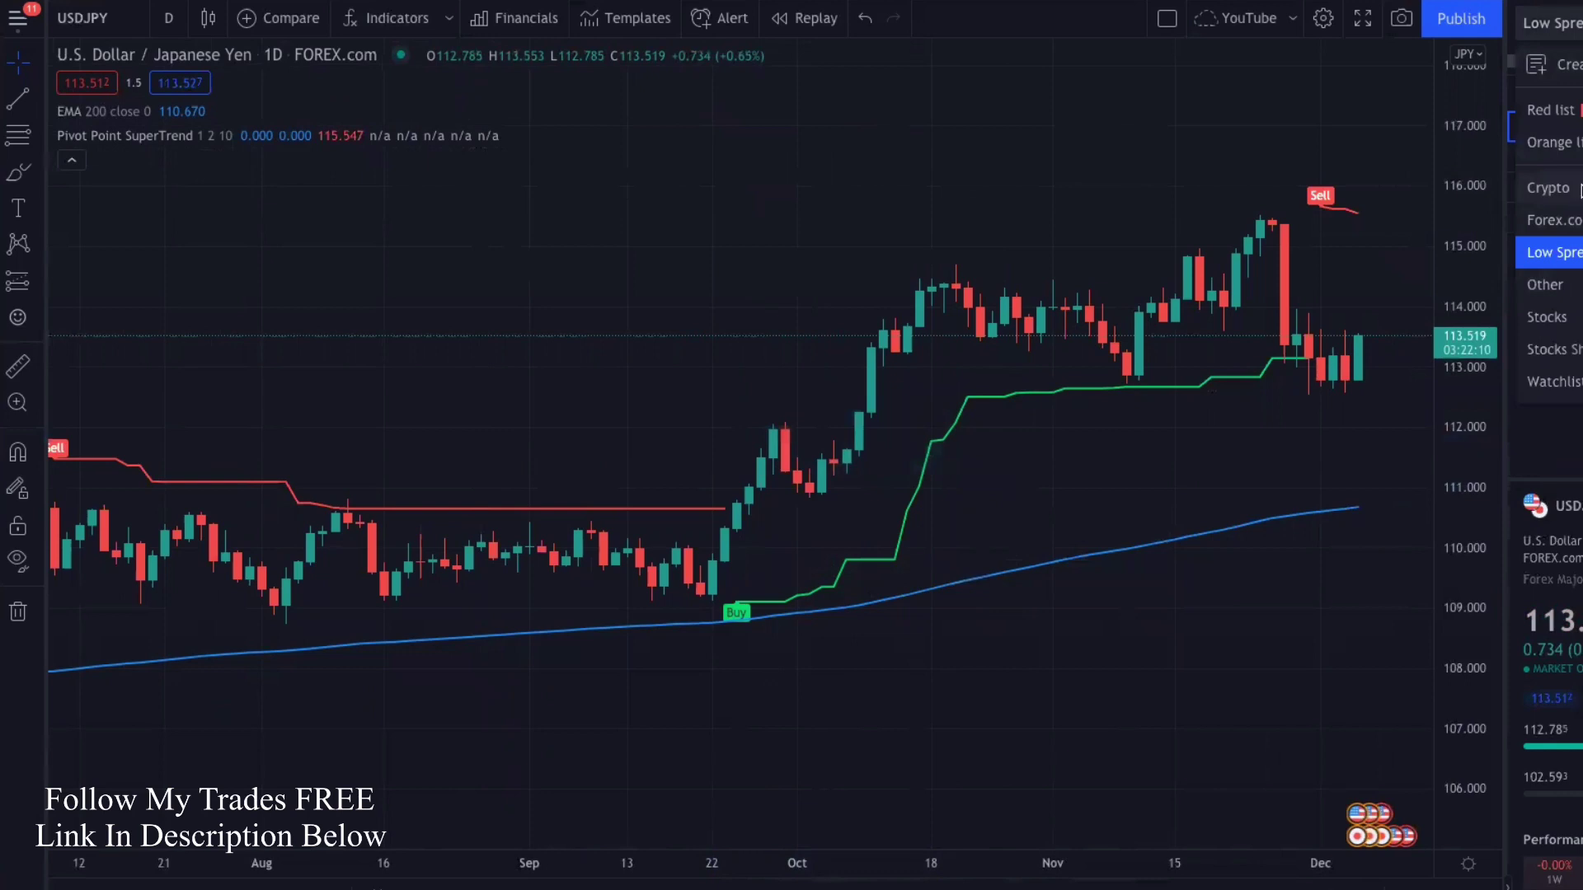
left_click(1550, 188)
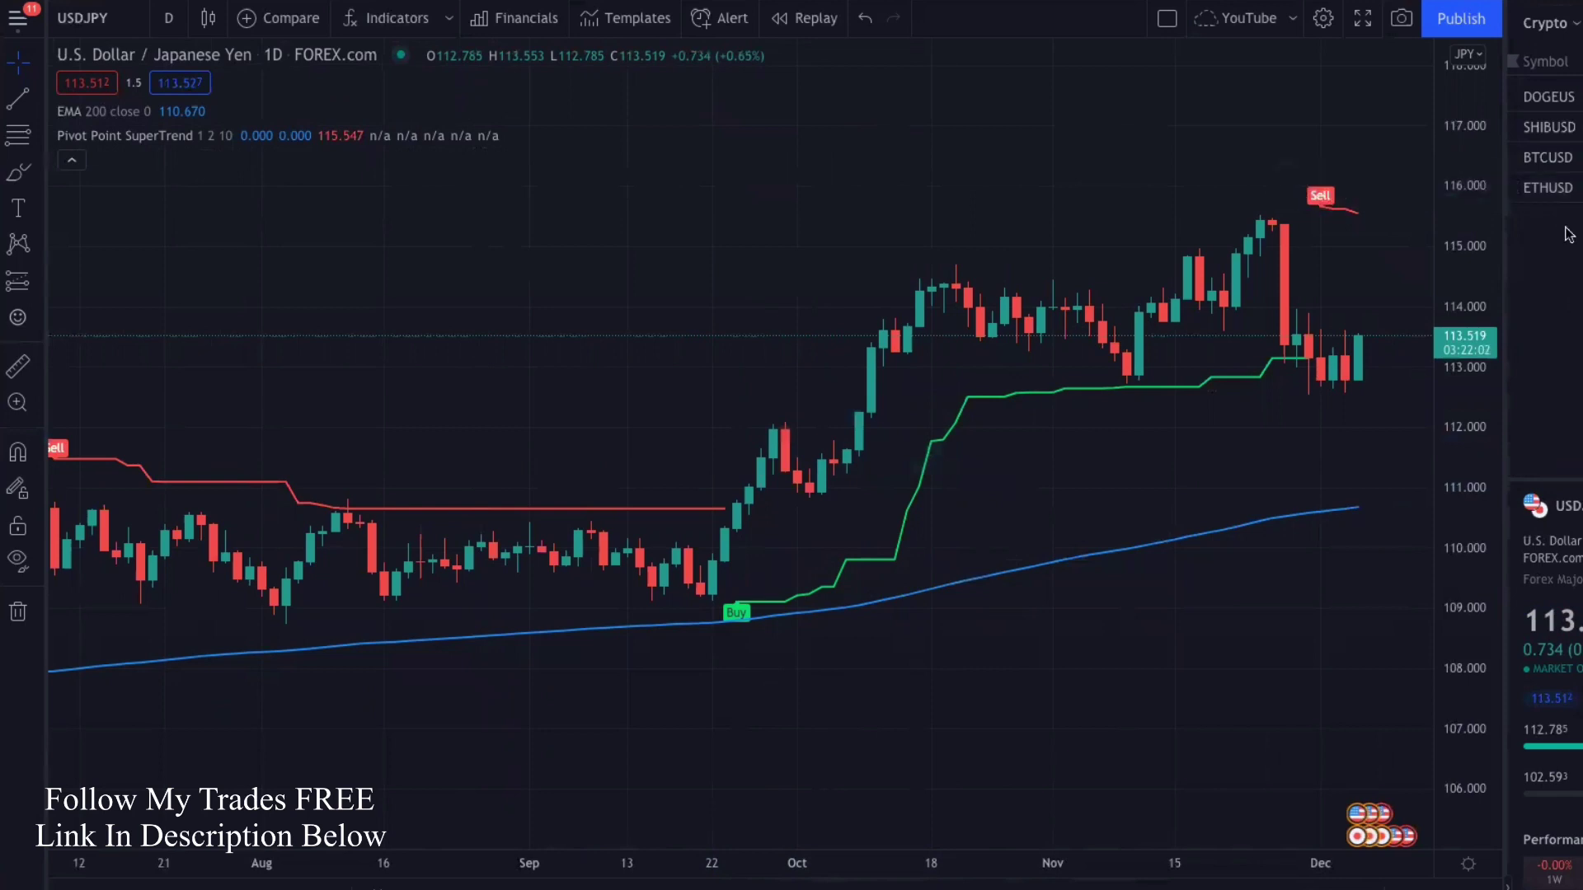
left_click(1548, 157)
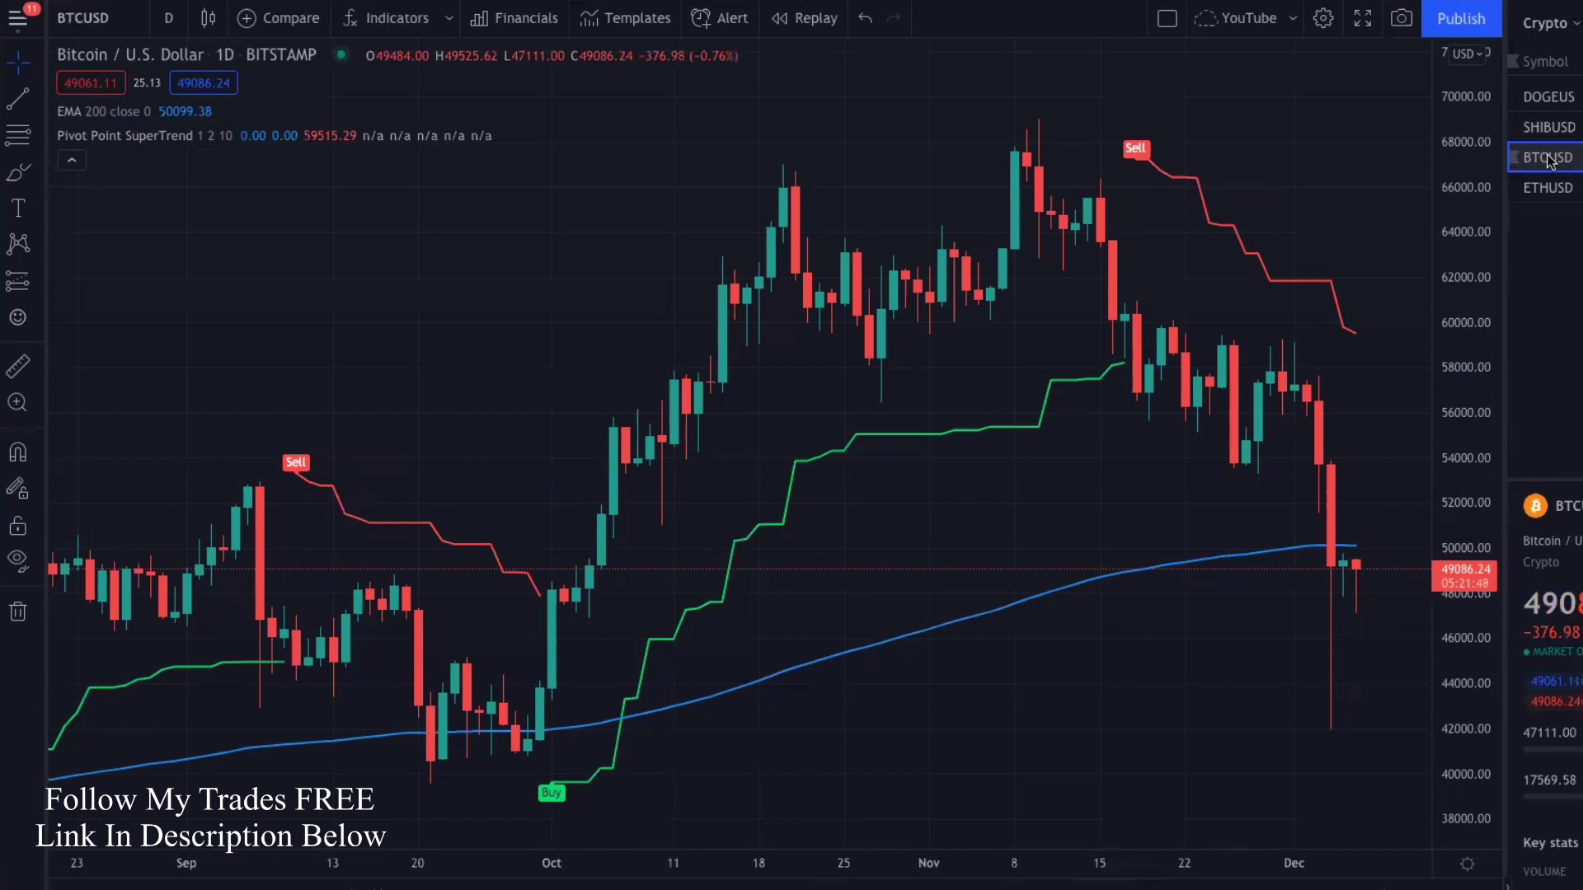
Draw a long position on the 2 Oct candle with entry at about 47794.40, stop at about 39801.36 and target at about 59855.33.
left_click_drag(1475, 429, 1475, 507)
left_click_drag(1056, 622, 1078, 594)
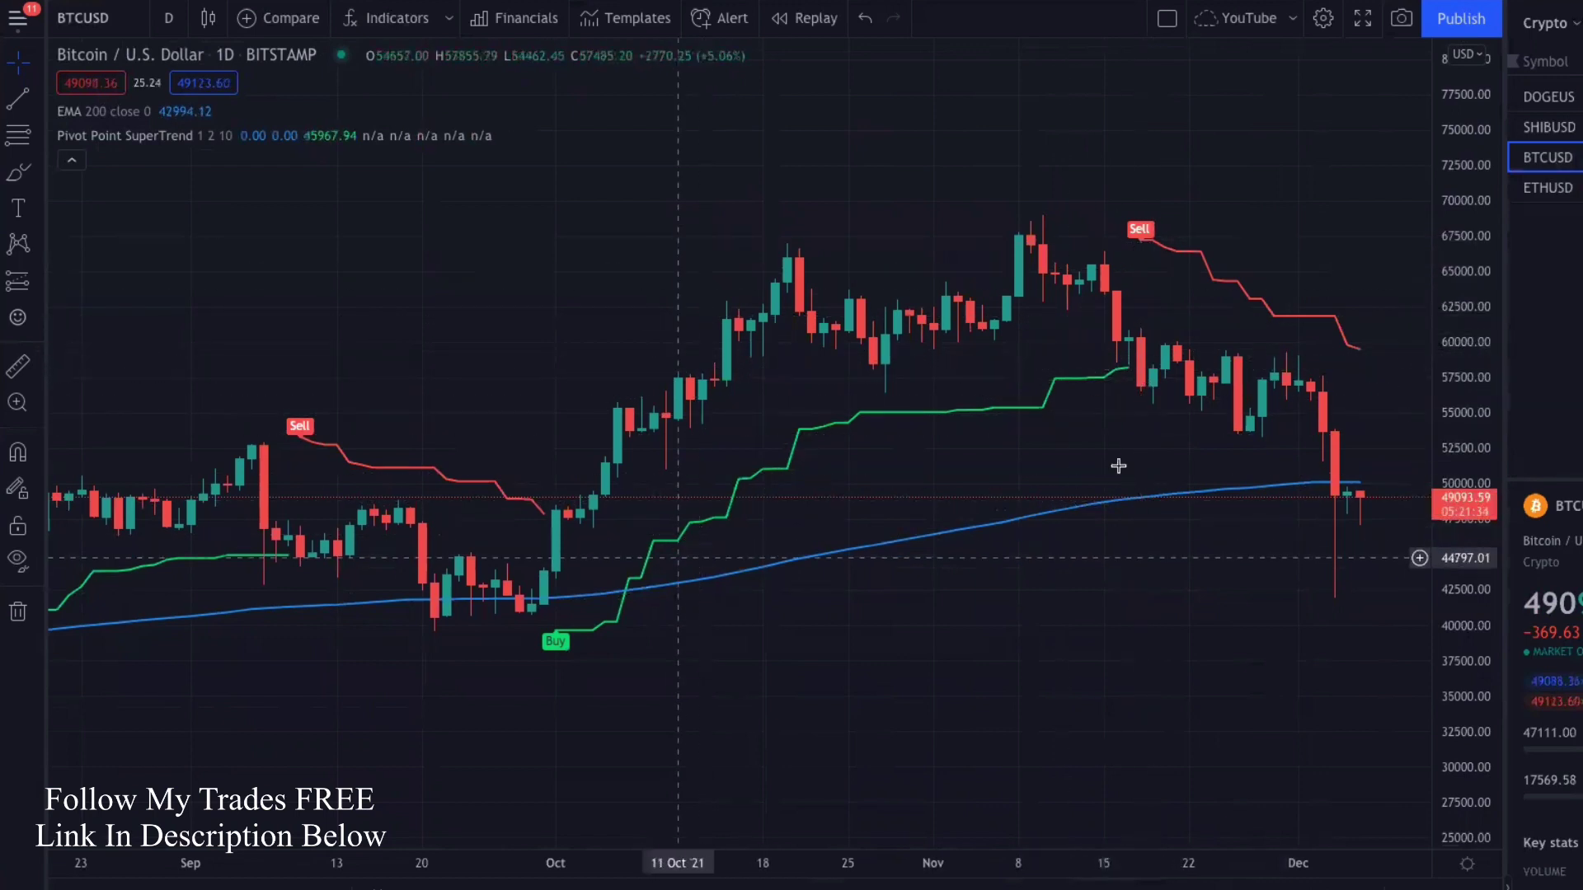
left_click_drag(1043, 485, 1093, 478)
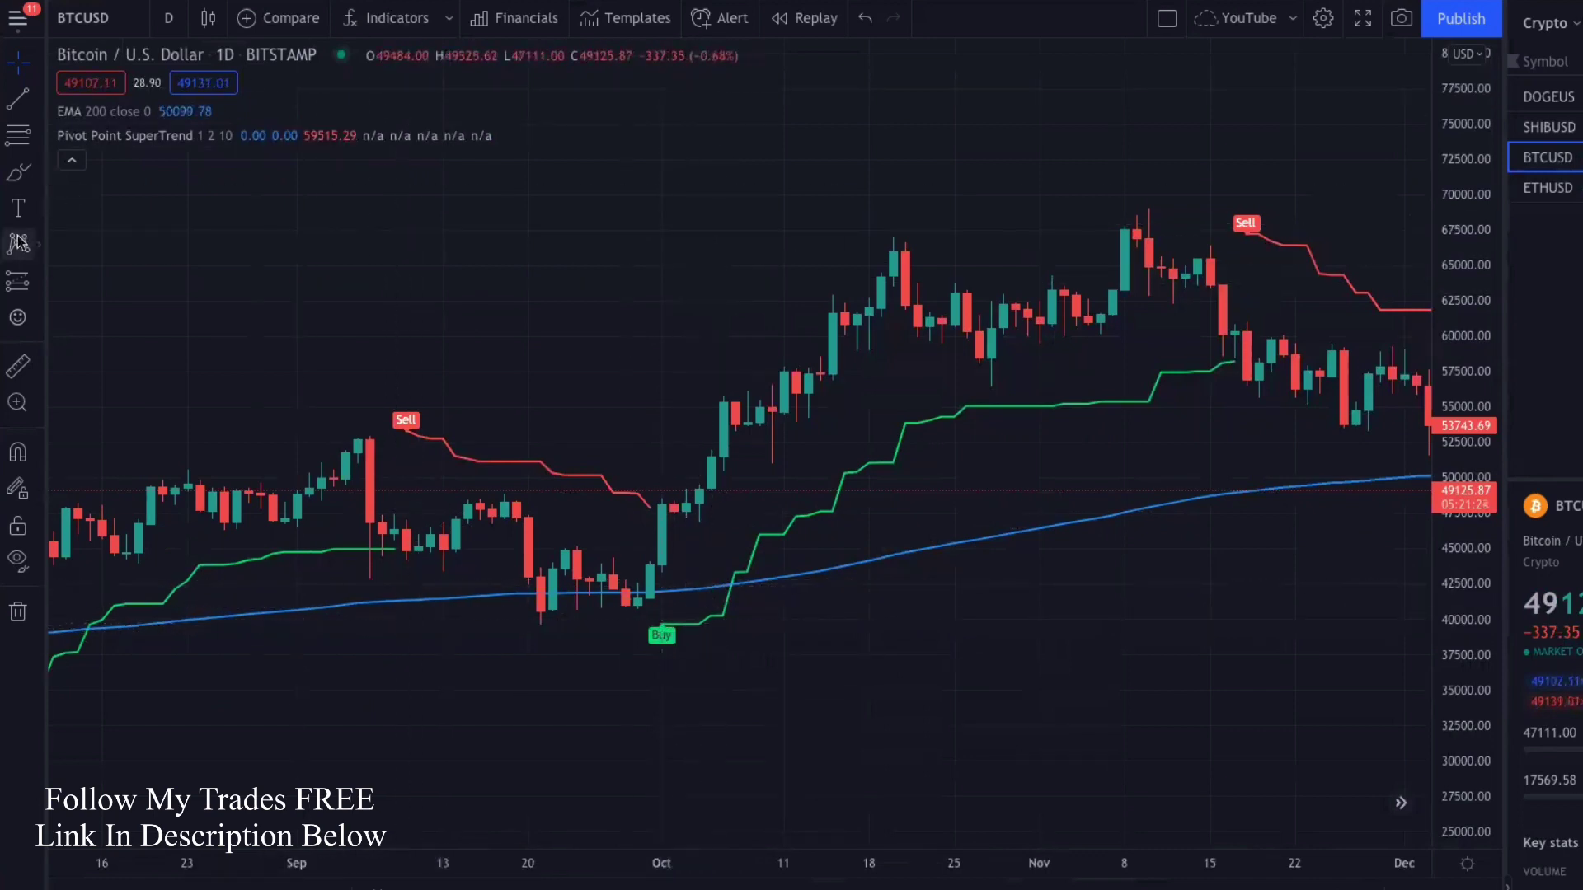
left_click(37, 284)
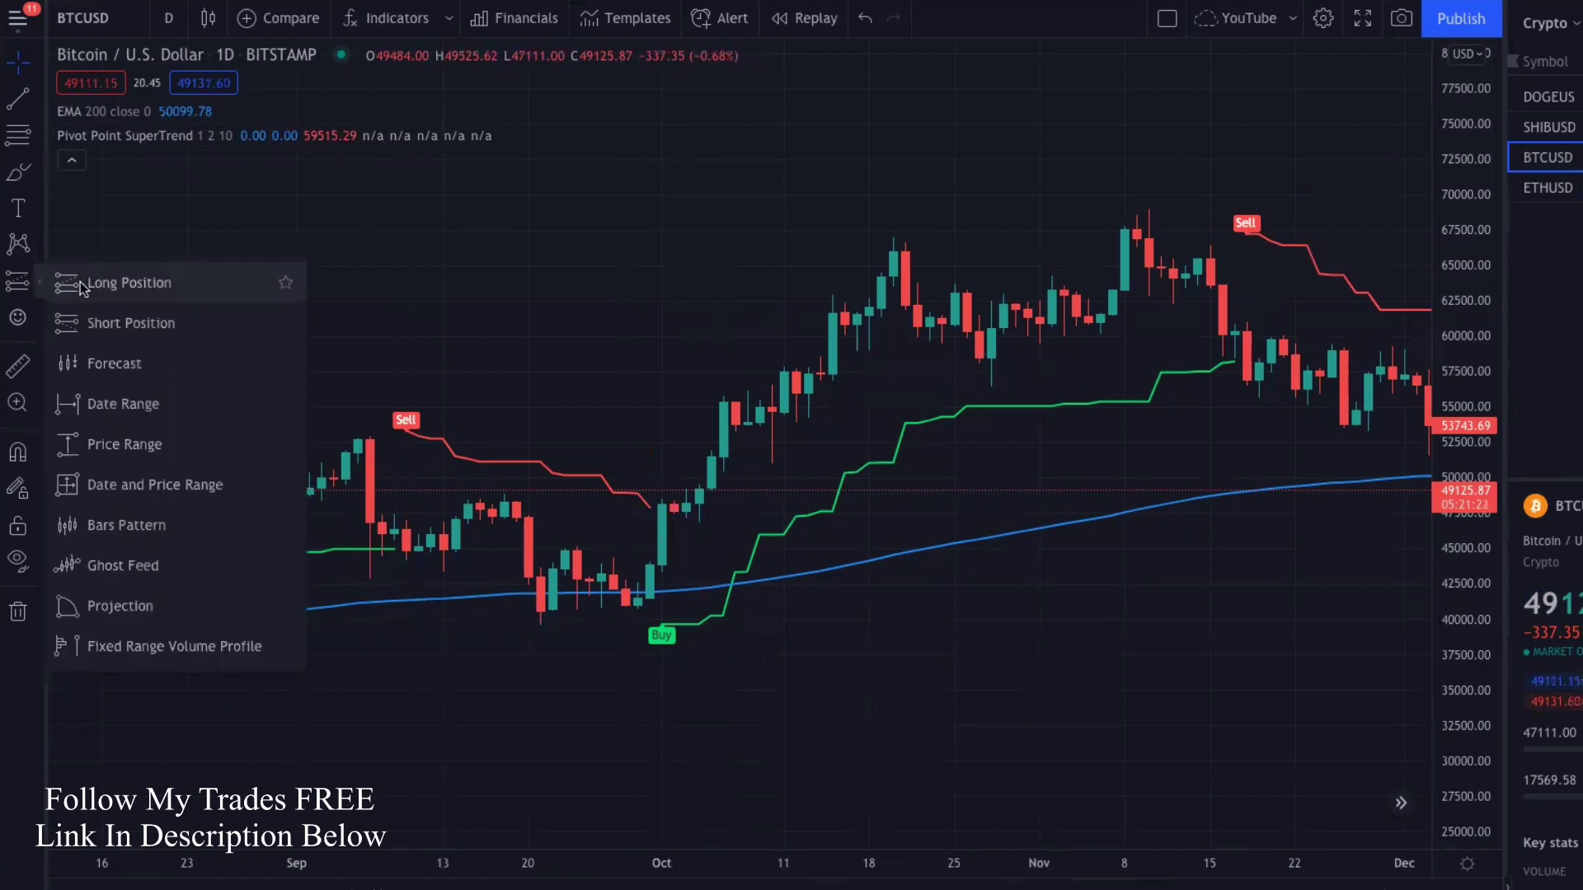
left_click(81, 281)
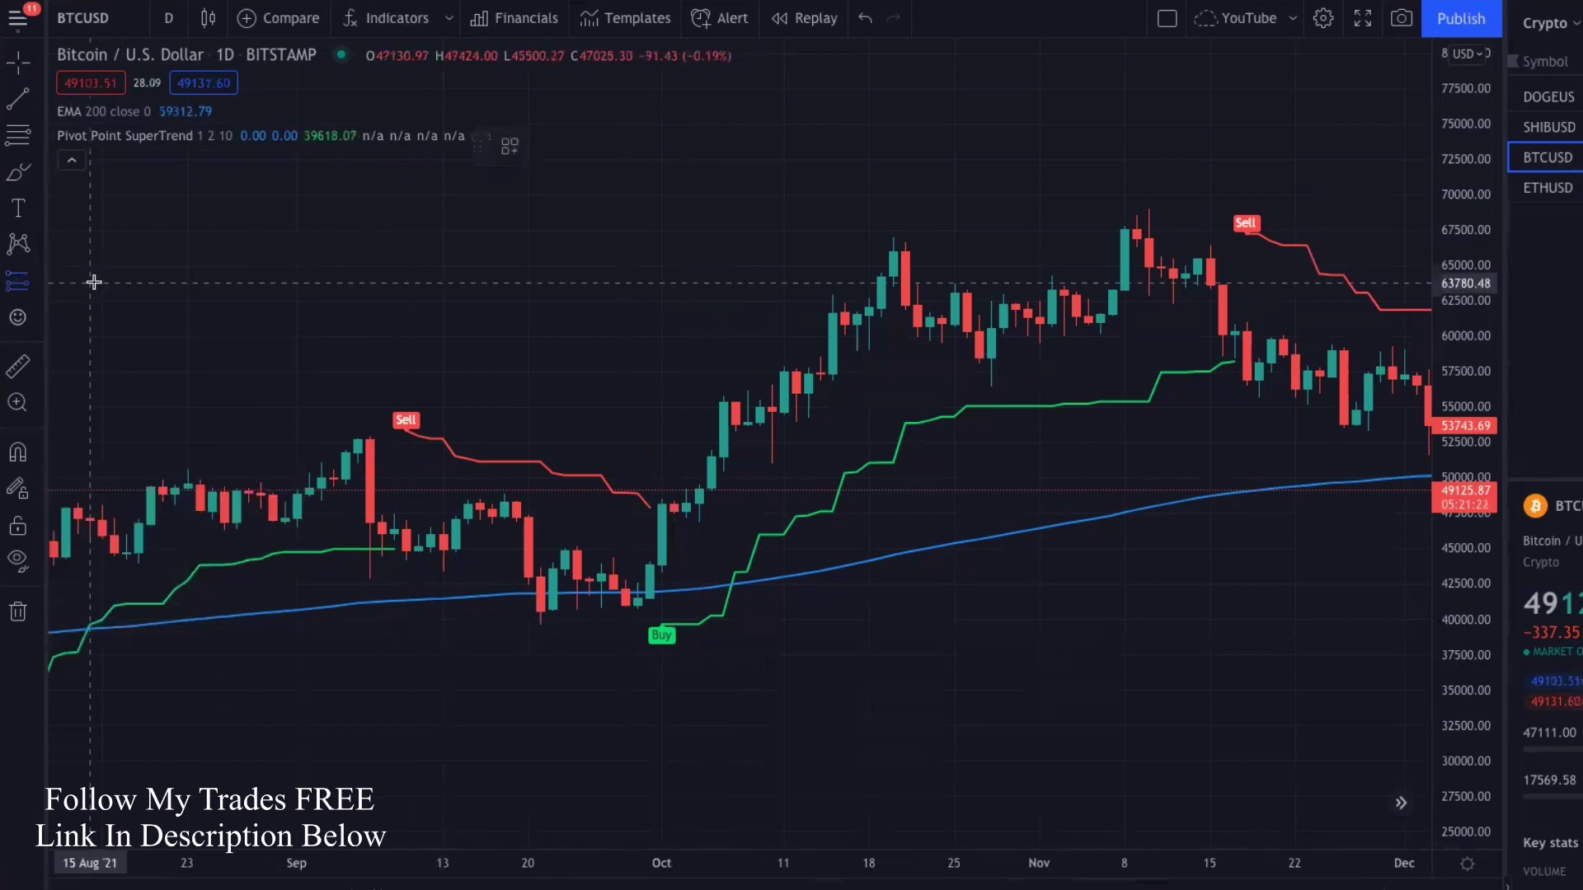
left_click(674, 510)
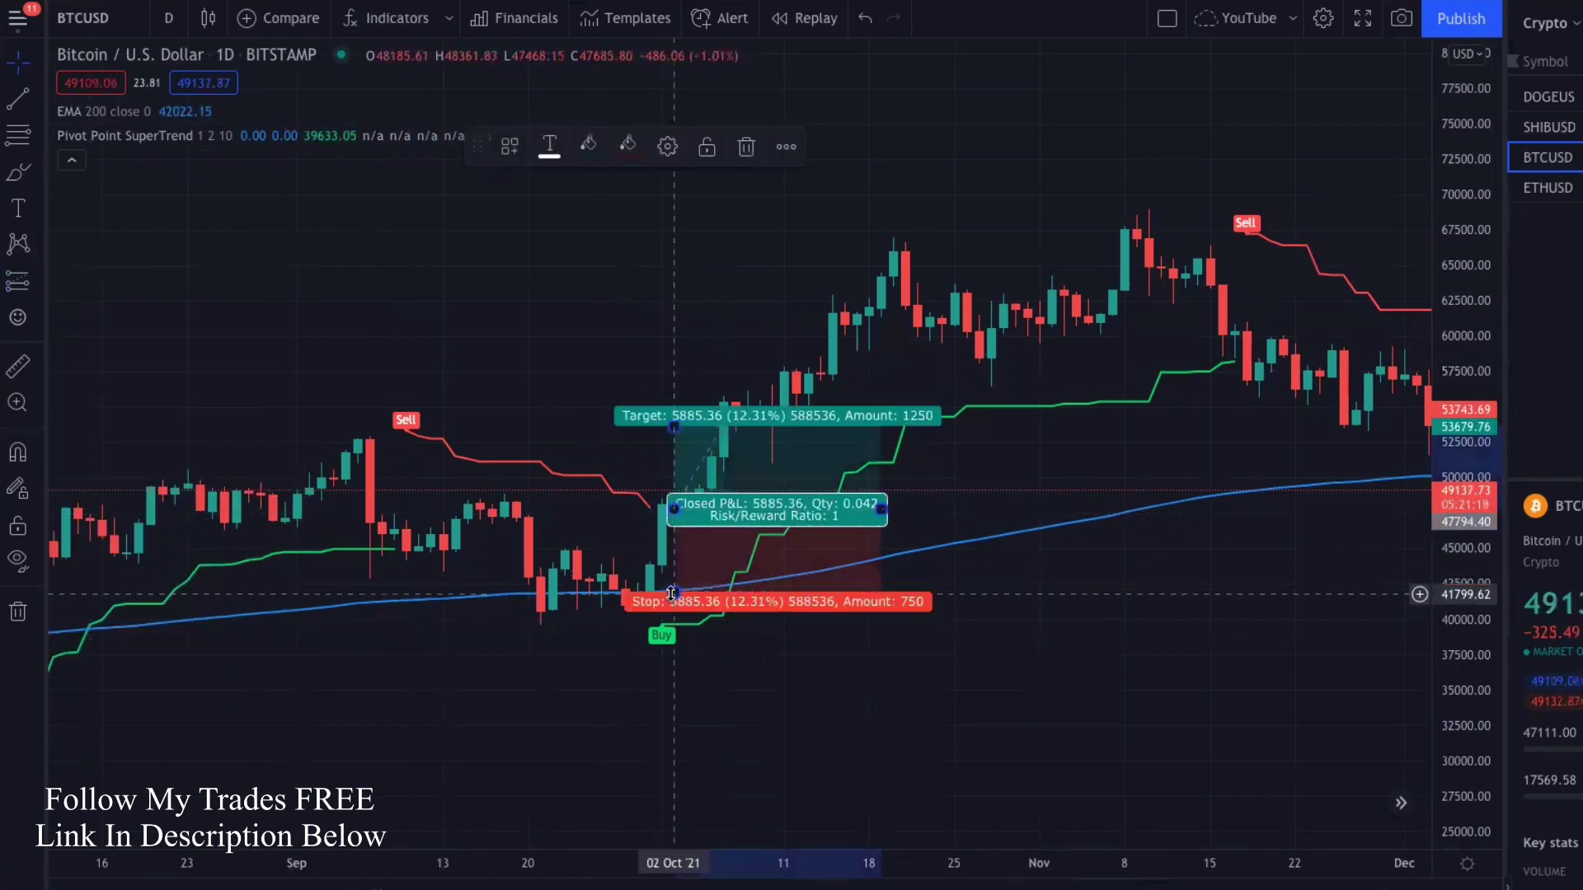
left_click_drag(675, 591, 678, 622)
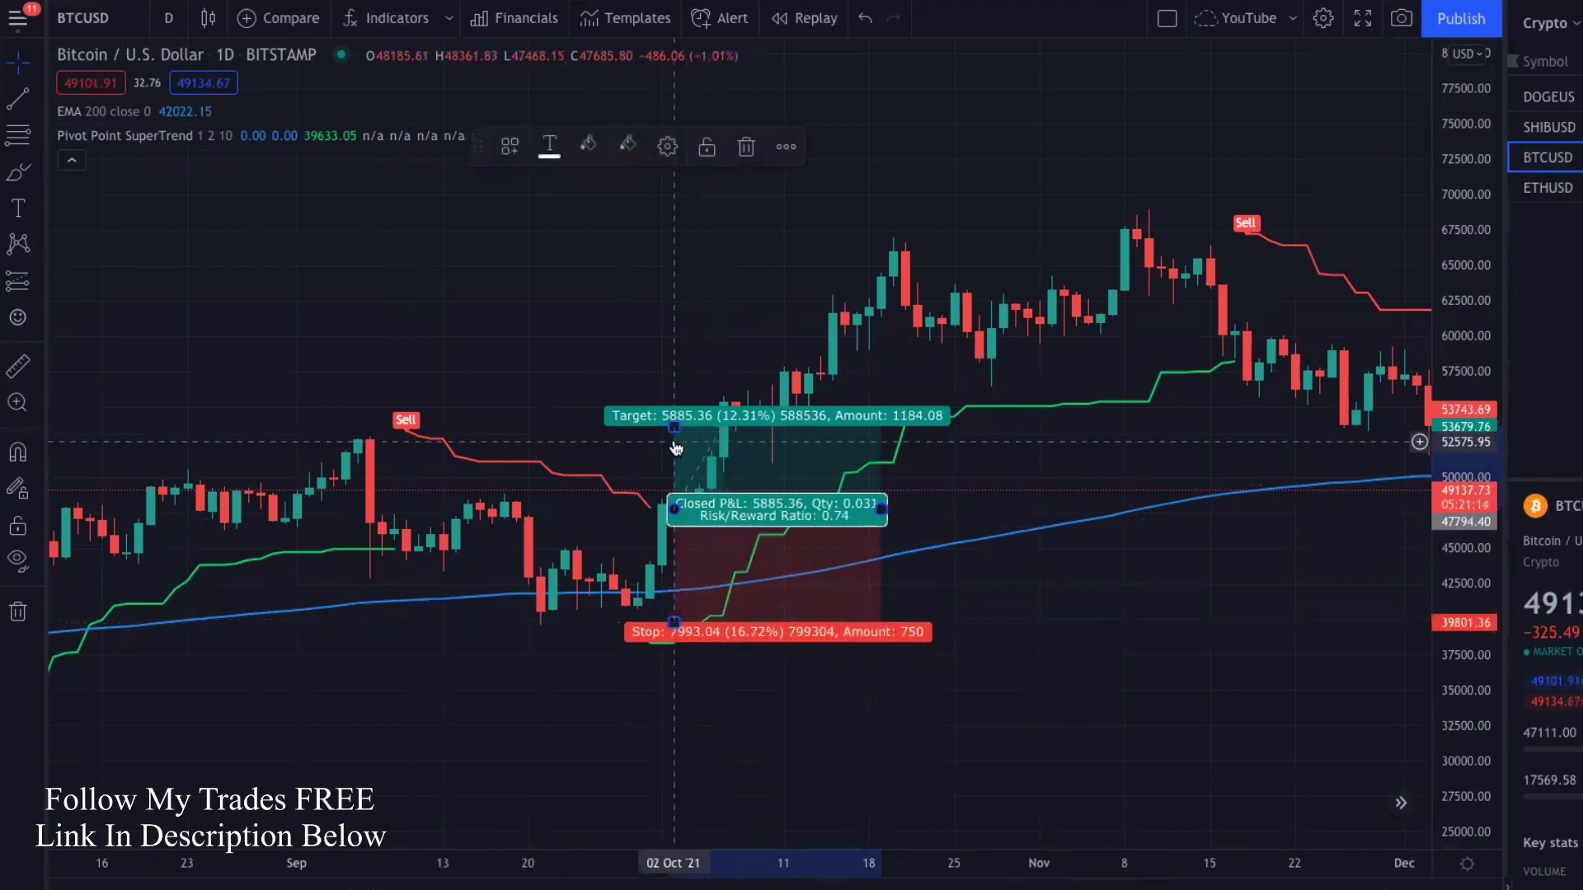
left_click_drag(674, 421, 689, 338)
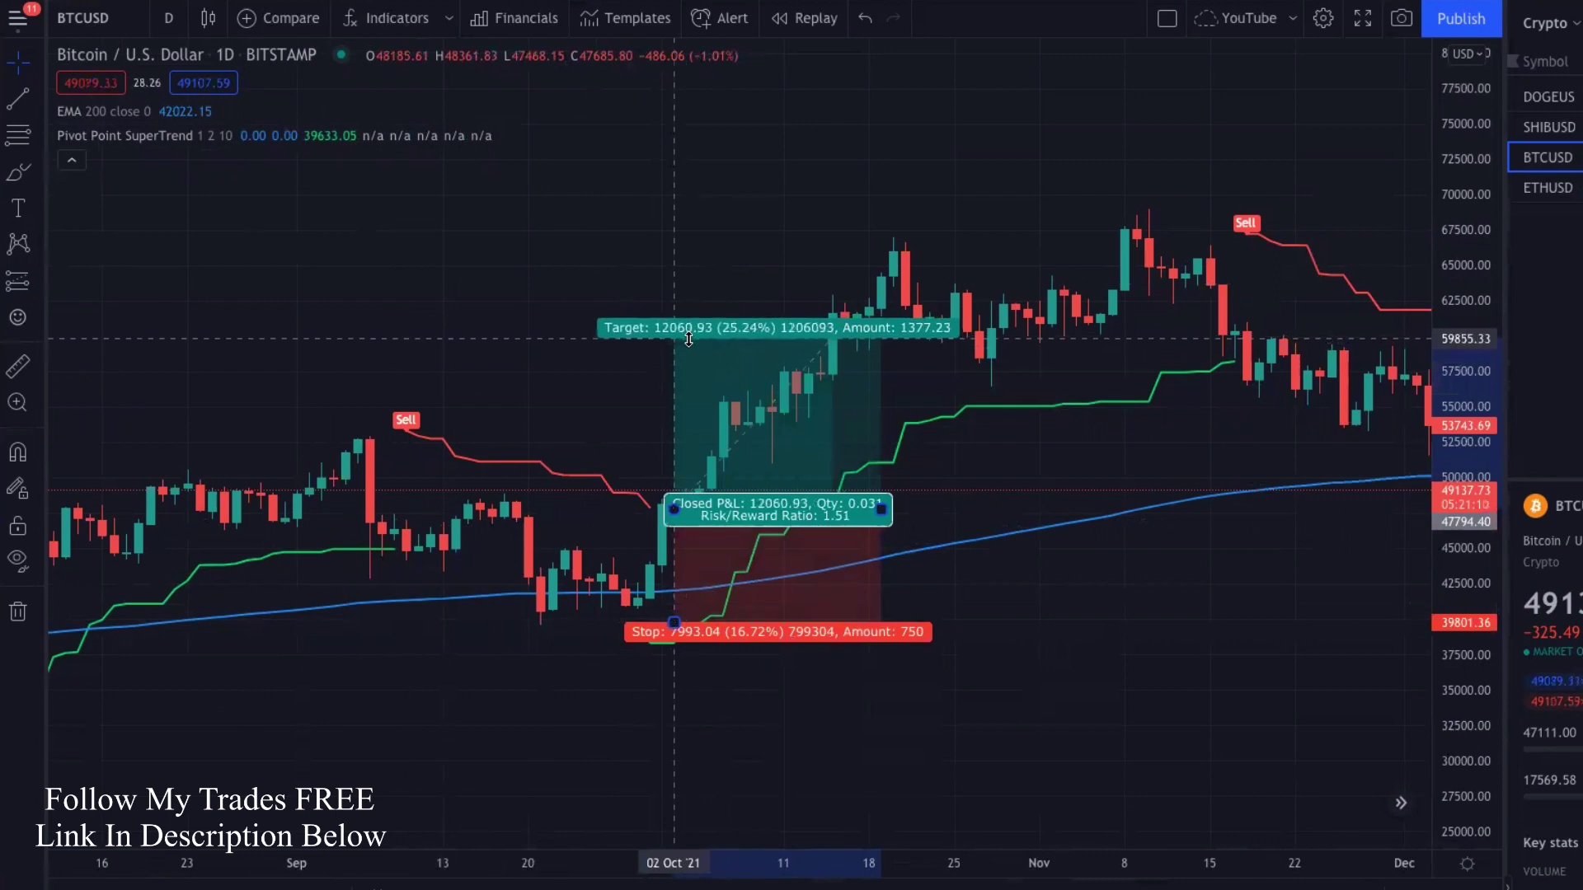
left_click(951, 435)
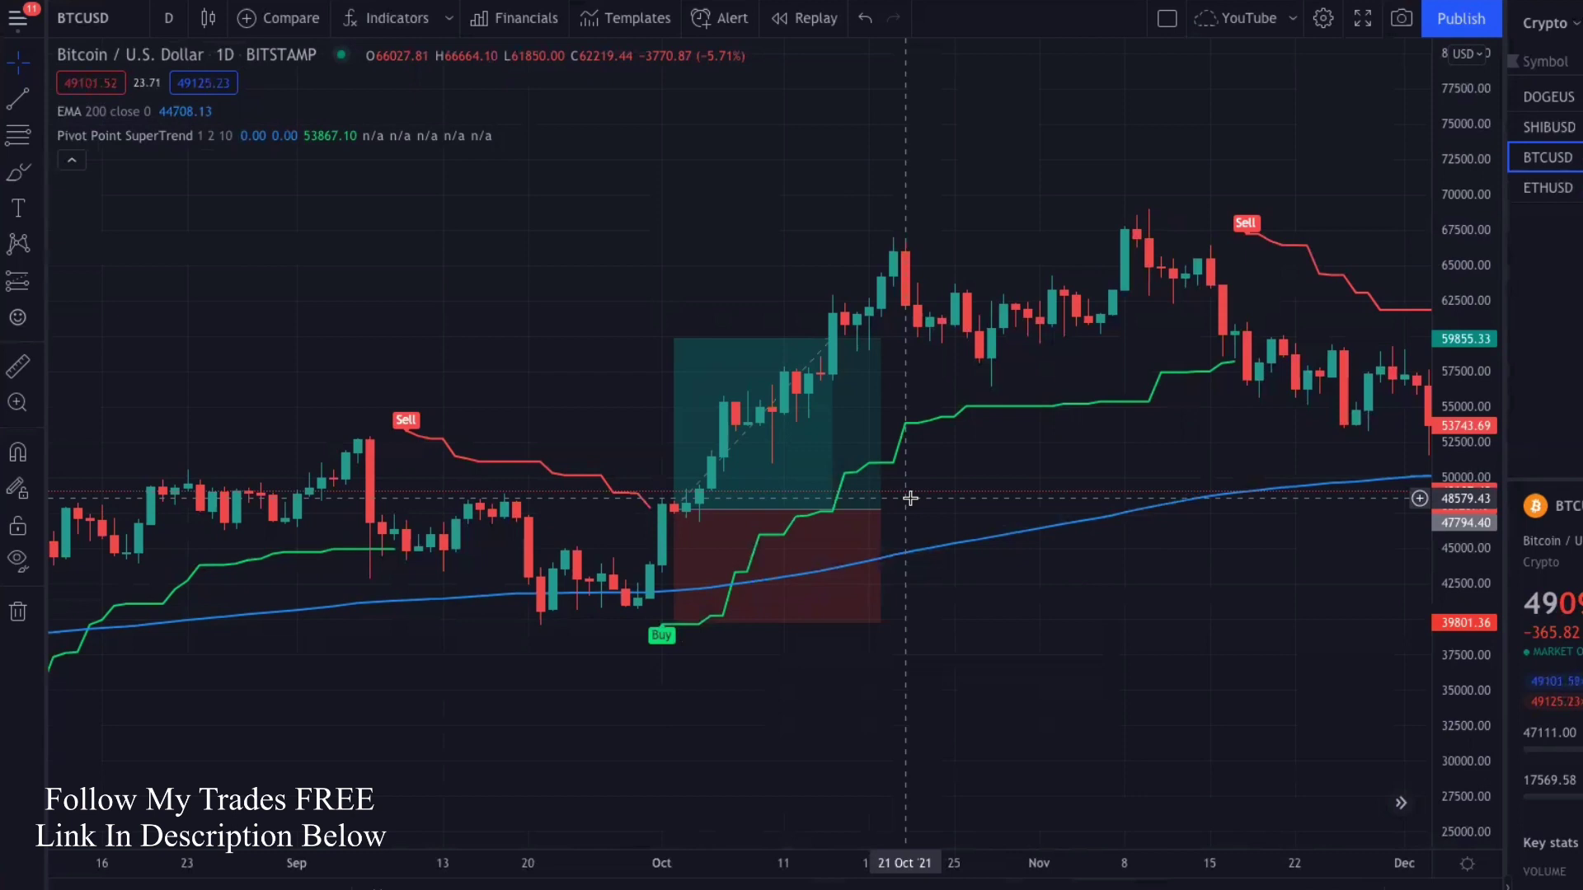
Examine the earlier BTCUSD daily price history back to late 2020 for SuperTrend signals relative to the 200 EMA.
mouse_move(866, 553)
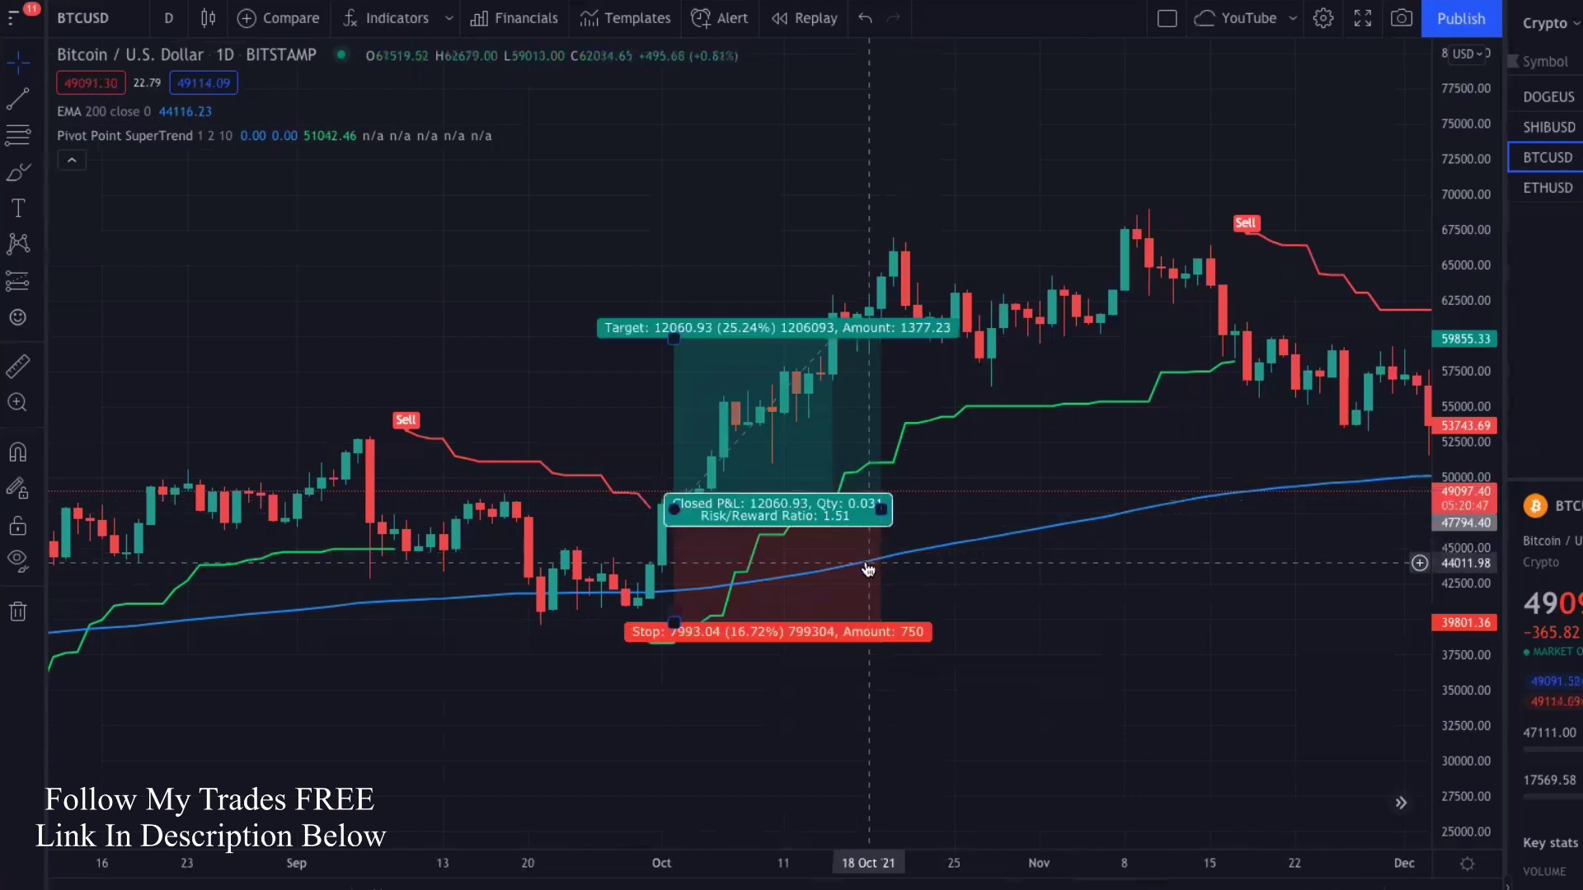
left_click(791, 466)
scroll(756, 550, "down", 1)
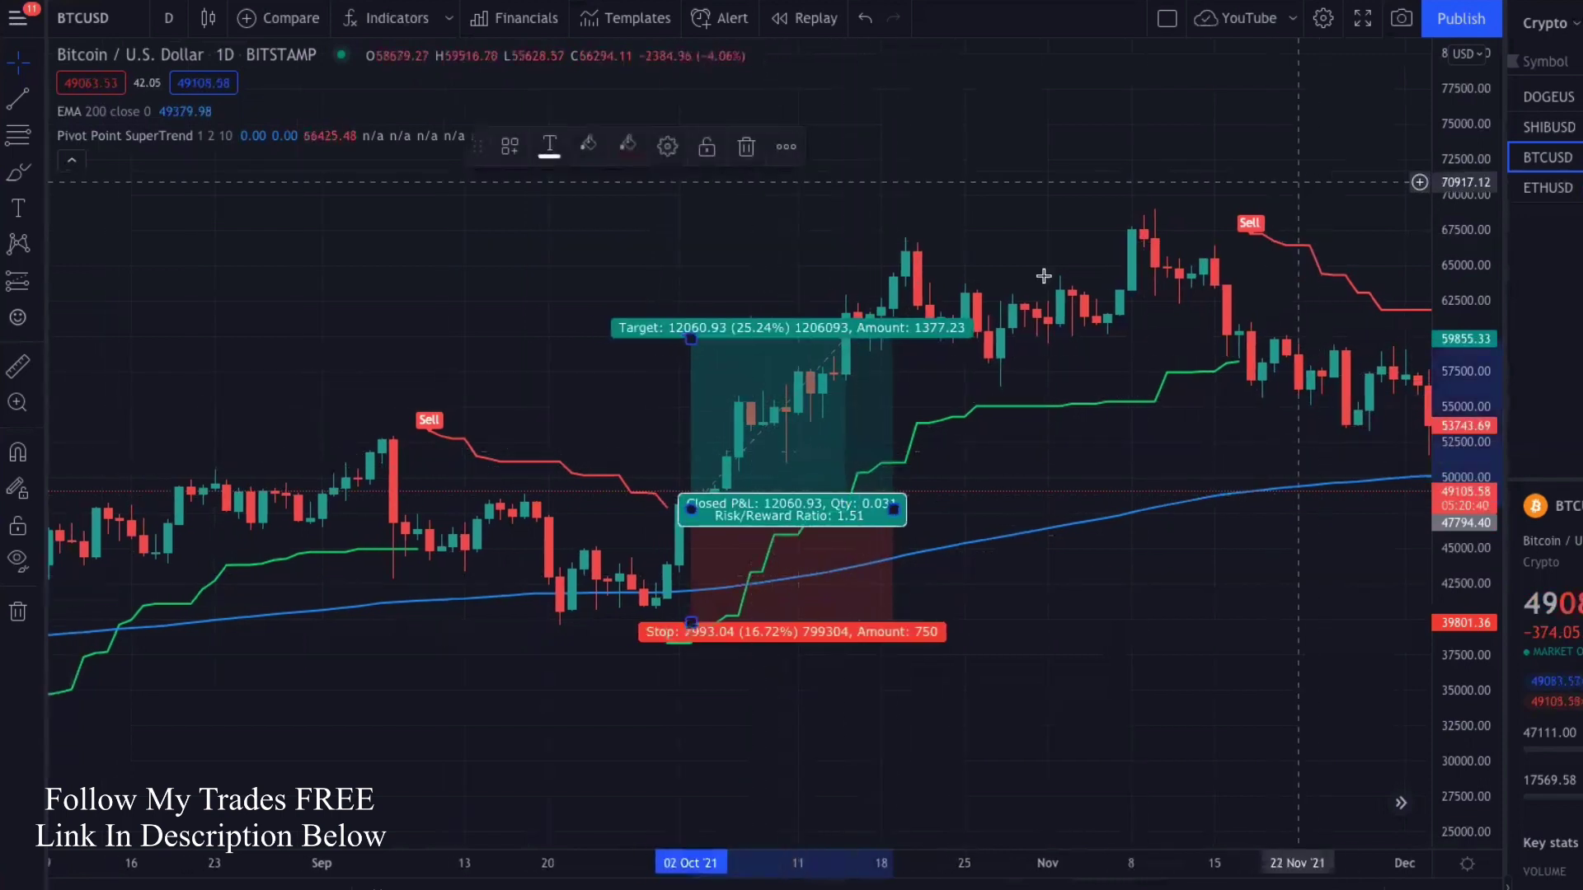
scroll(319, 573, "left", 15)
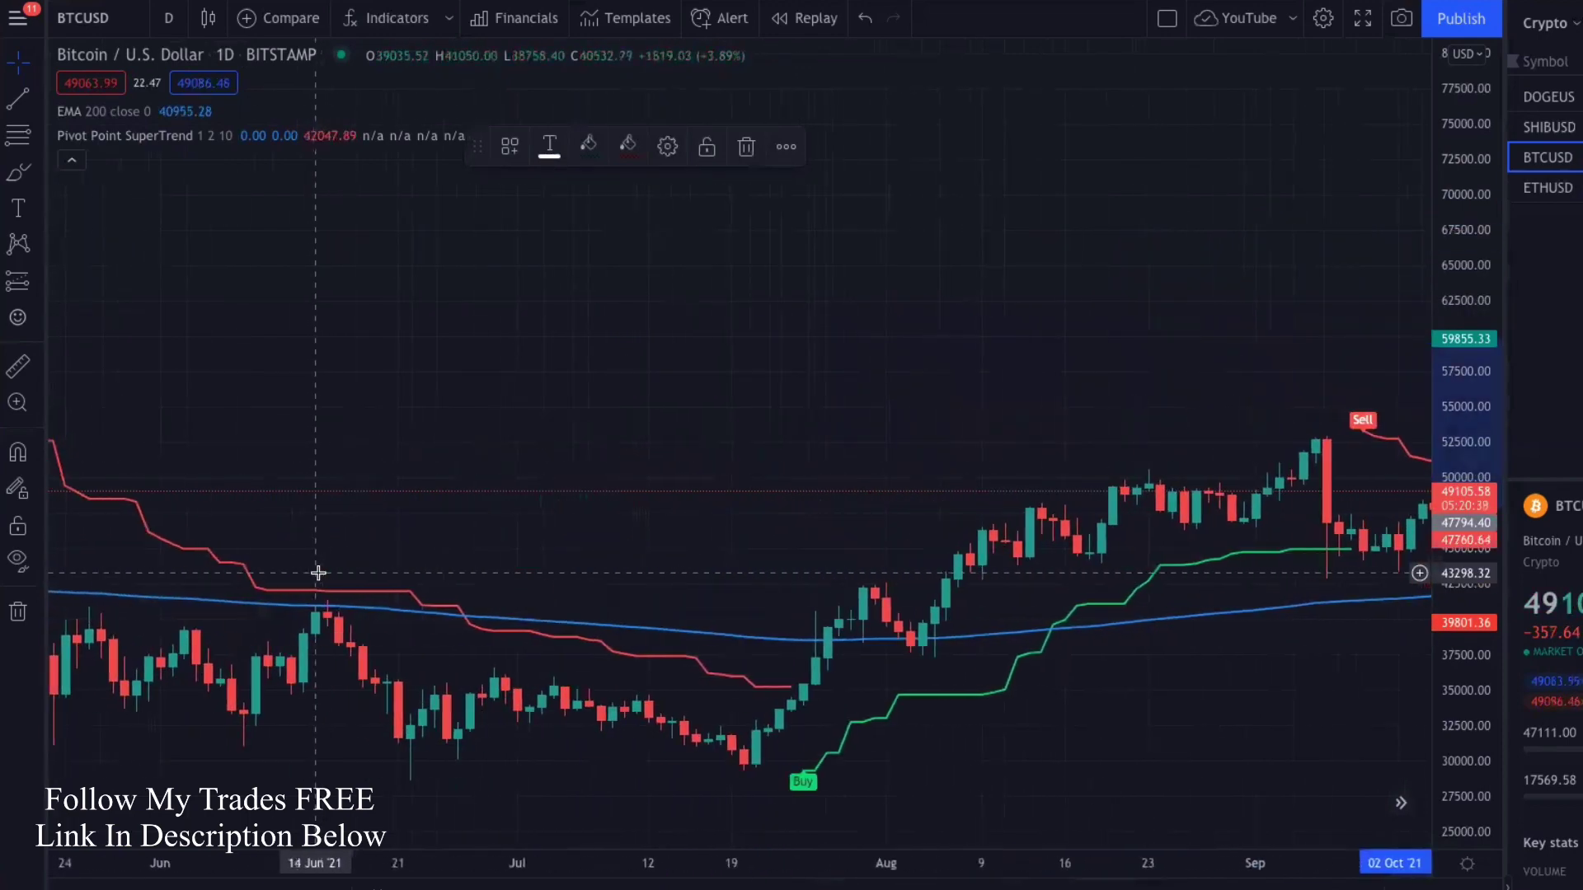
scroll(318, 573, "left", 10)
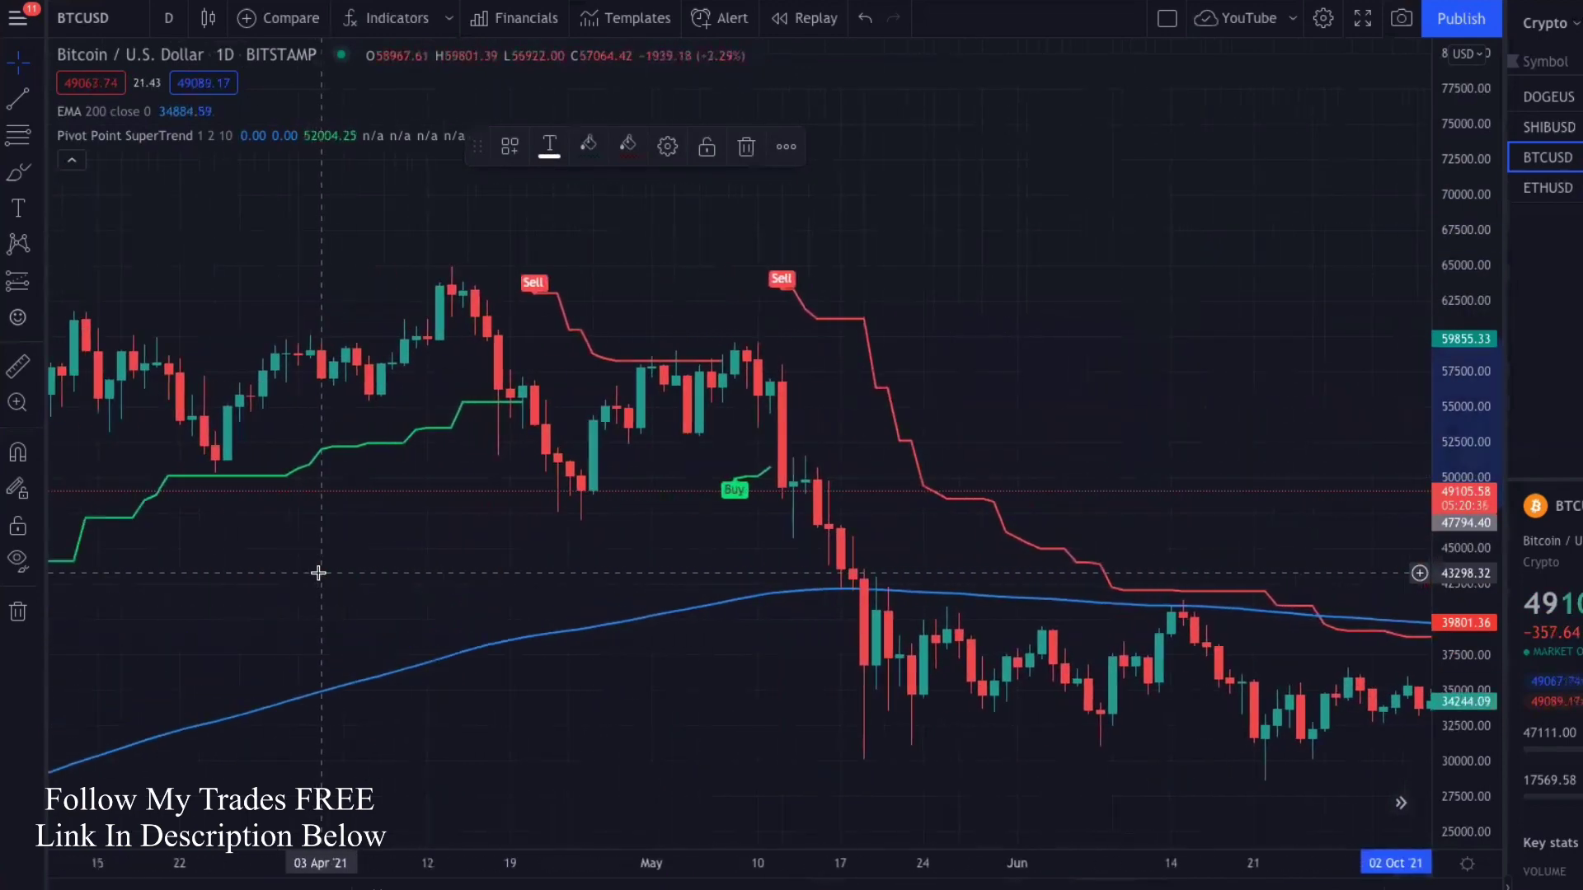
mouse_move(318, 572)
left_mouse_down()
mouse_move(428, 503)
mouse_move(531, 396)
mouse_move(621, 336)
mouse_move(934, 254)
left_mouse_up()
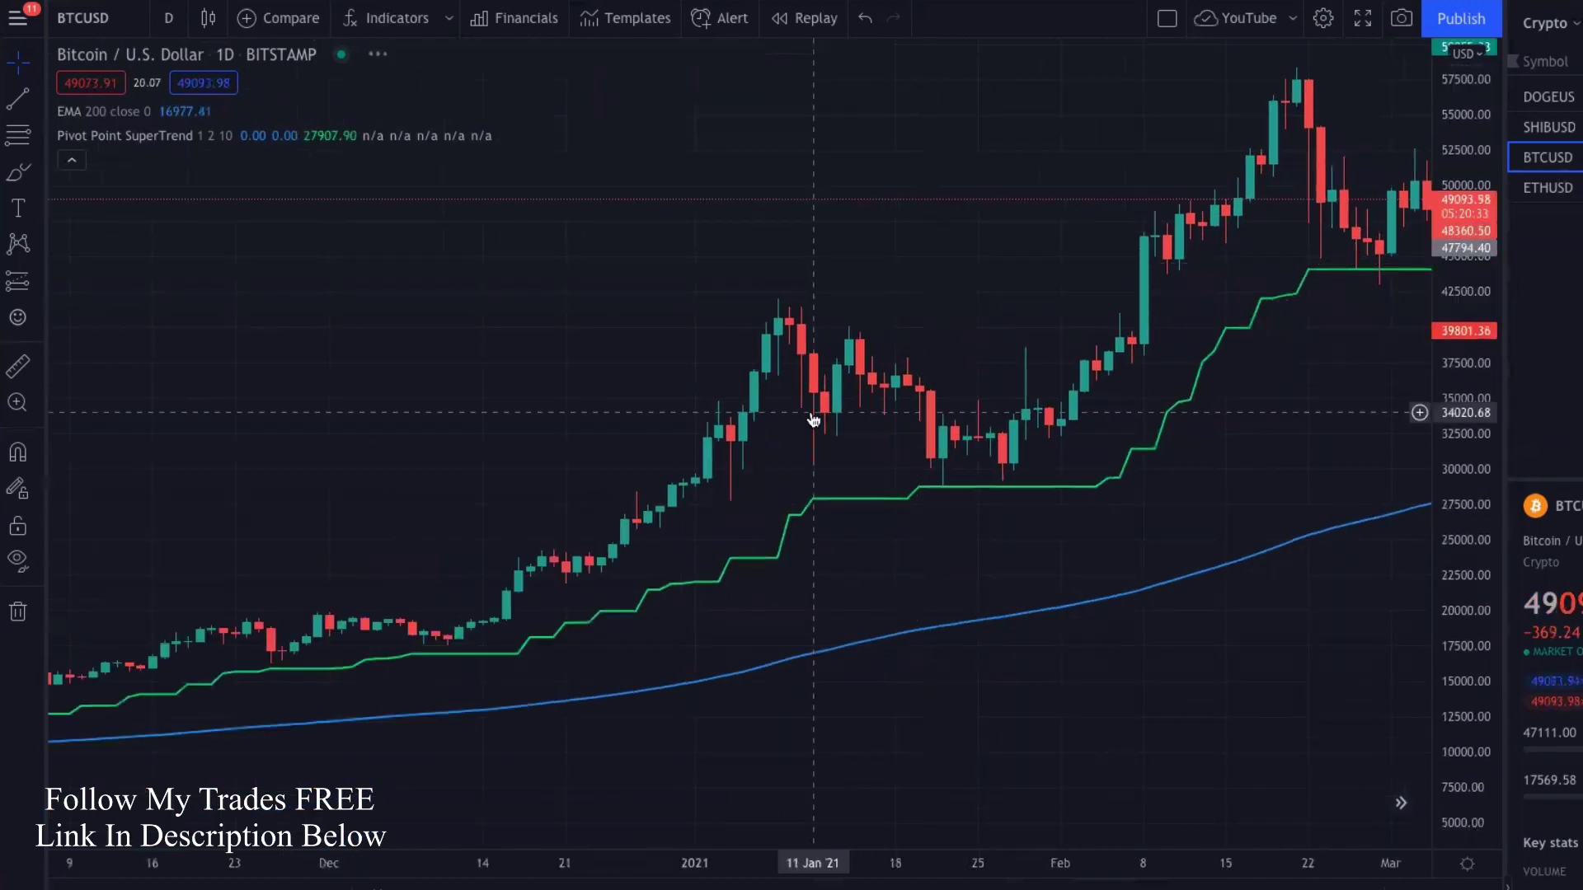
left_click_drag(813, 413, 314, 626)
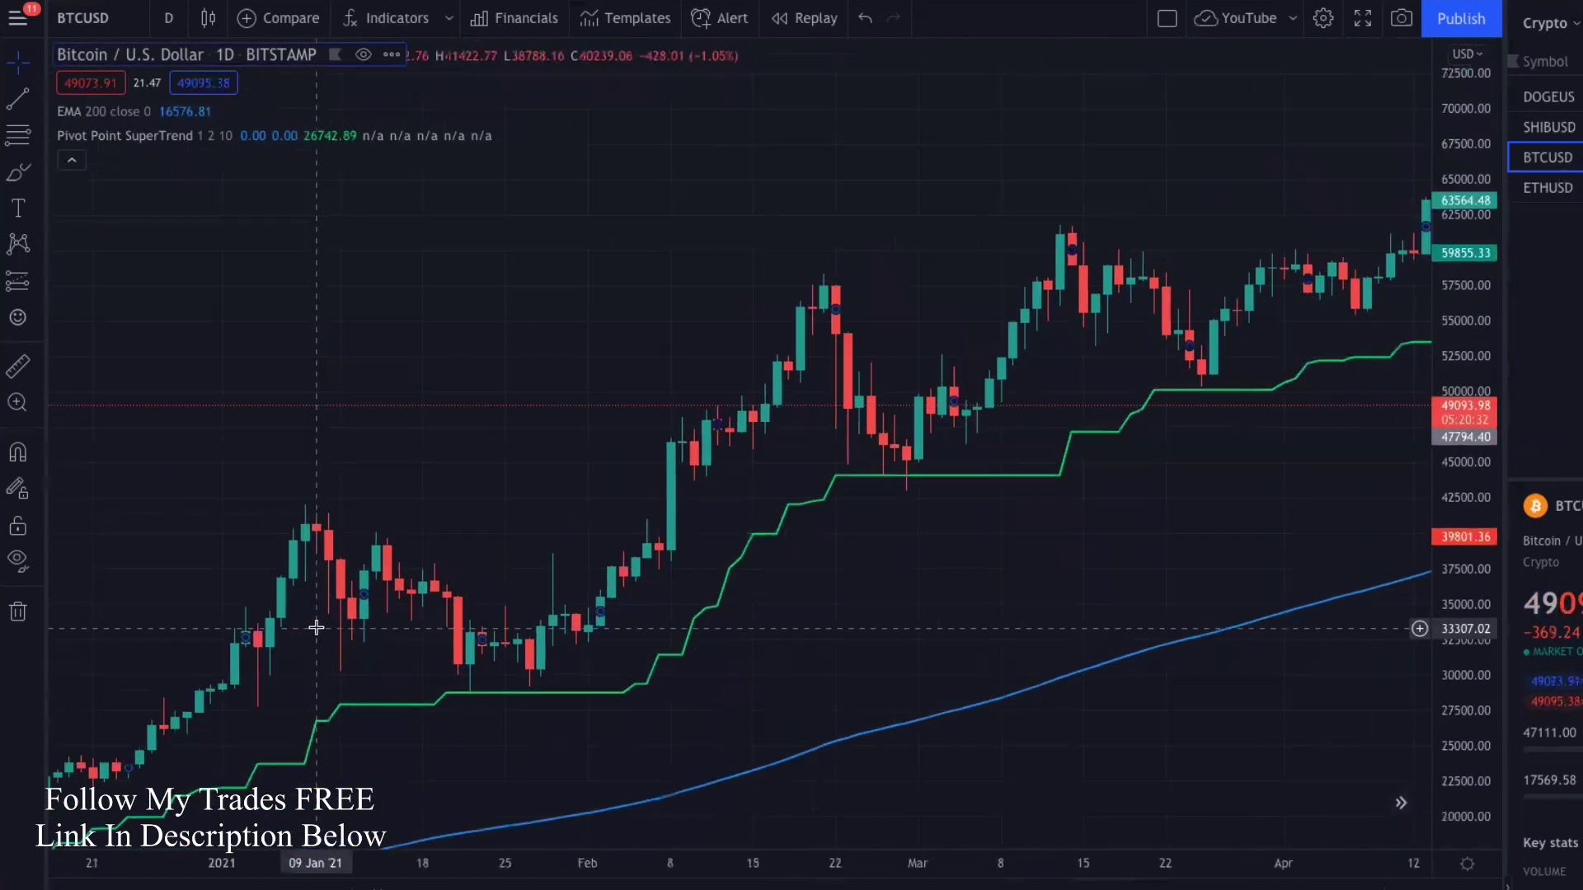
Switch to the low-spread watchlist and reopen the USDJPY chart.
left_click(1576, 29)
left_click(1550, 62)
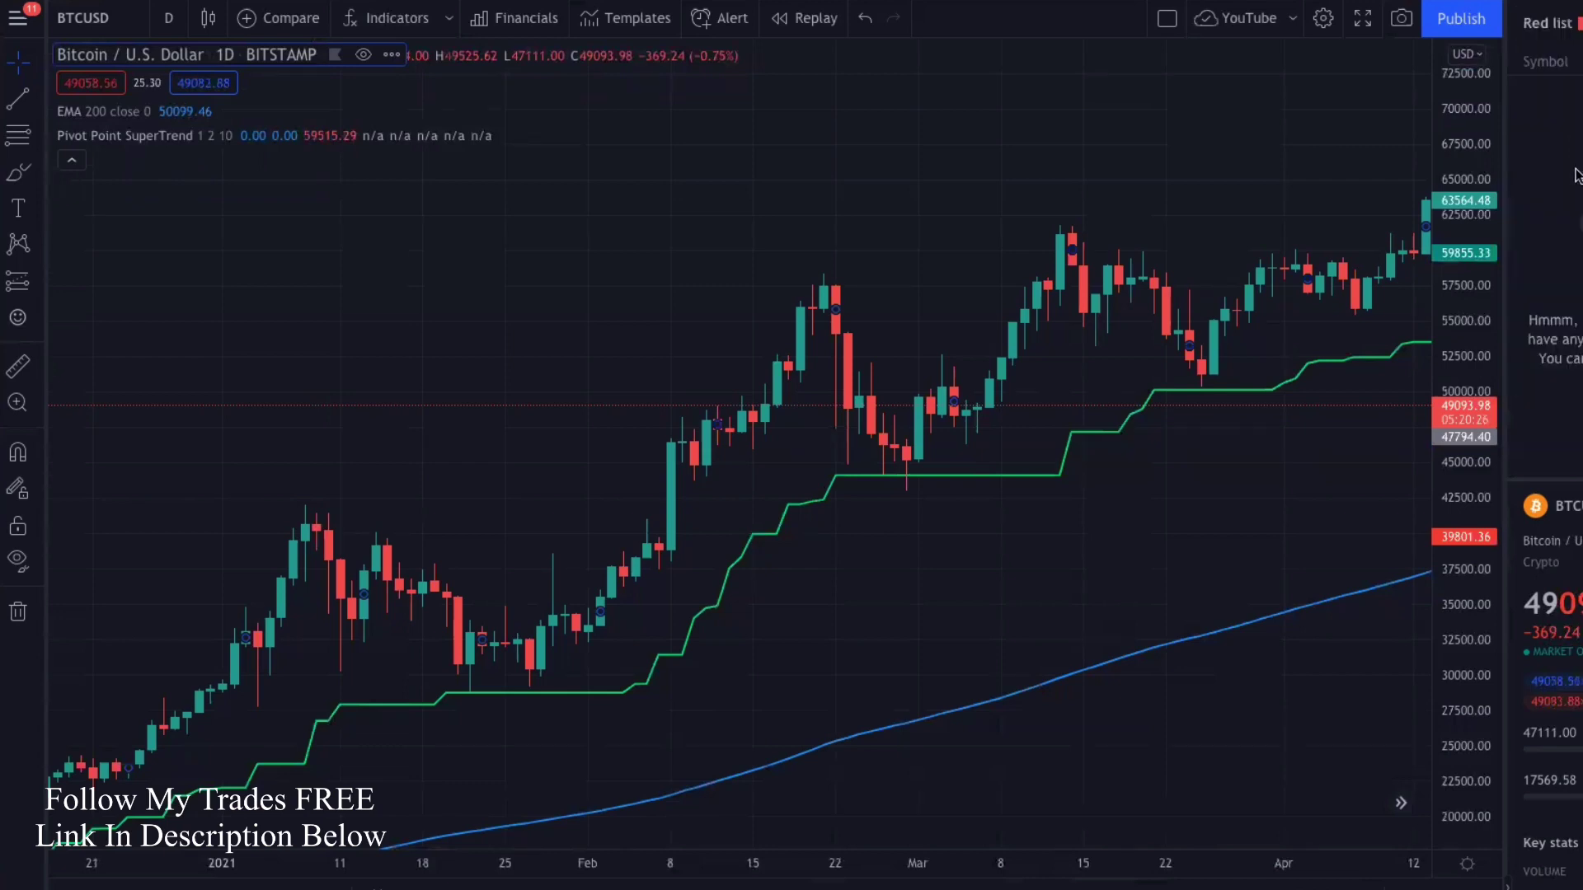
left_click(1558, 23)
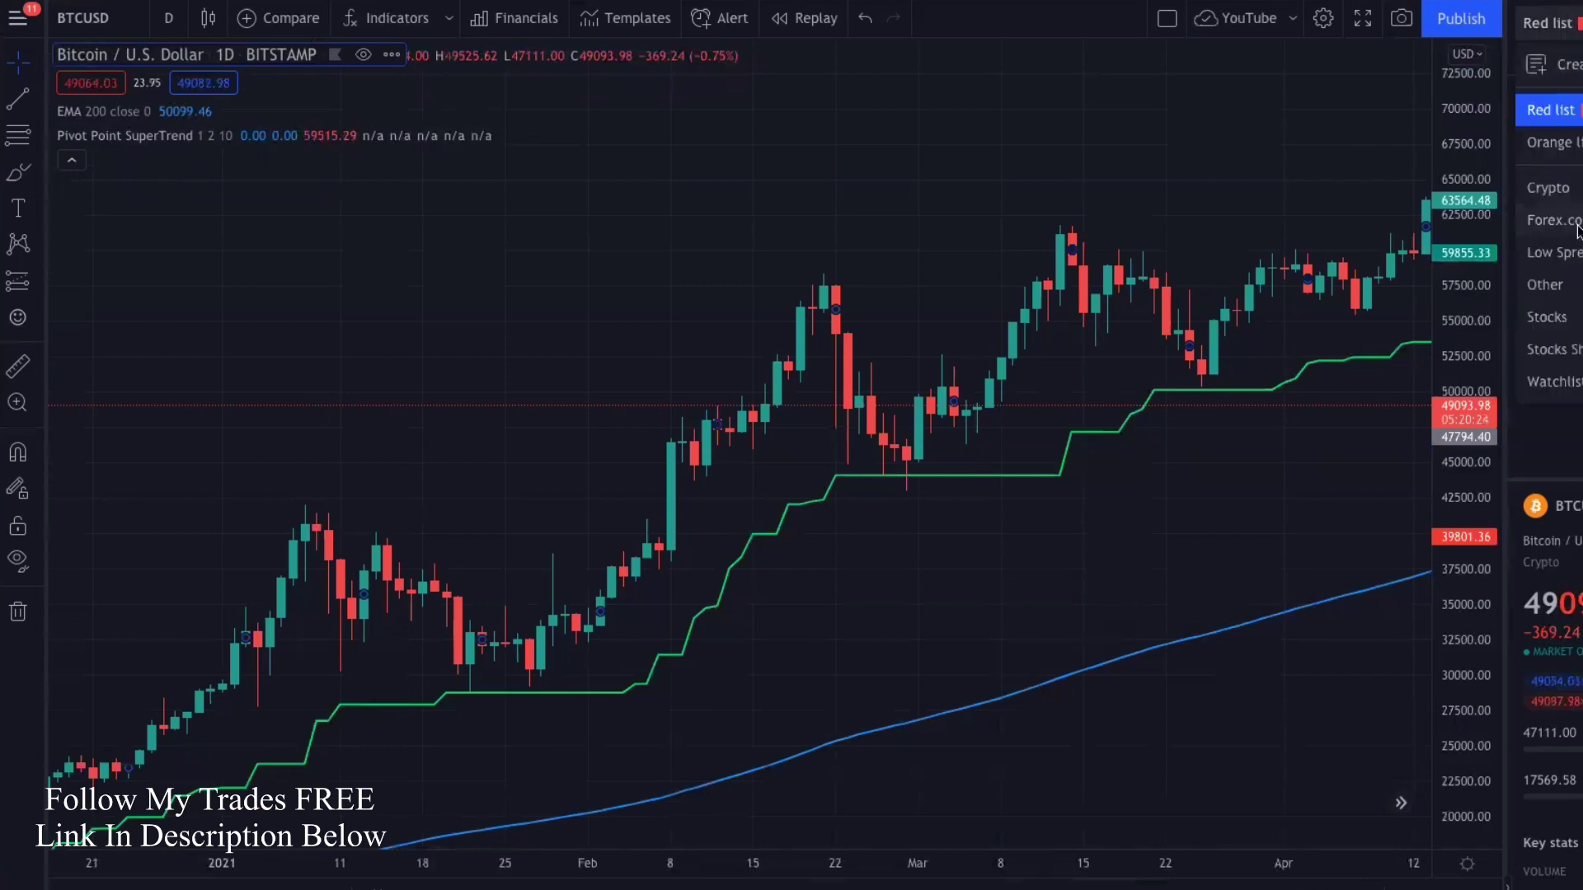
left_click(1567, 252)
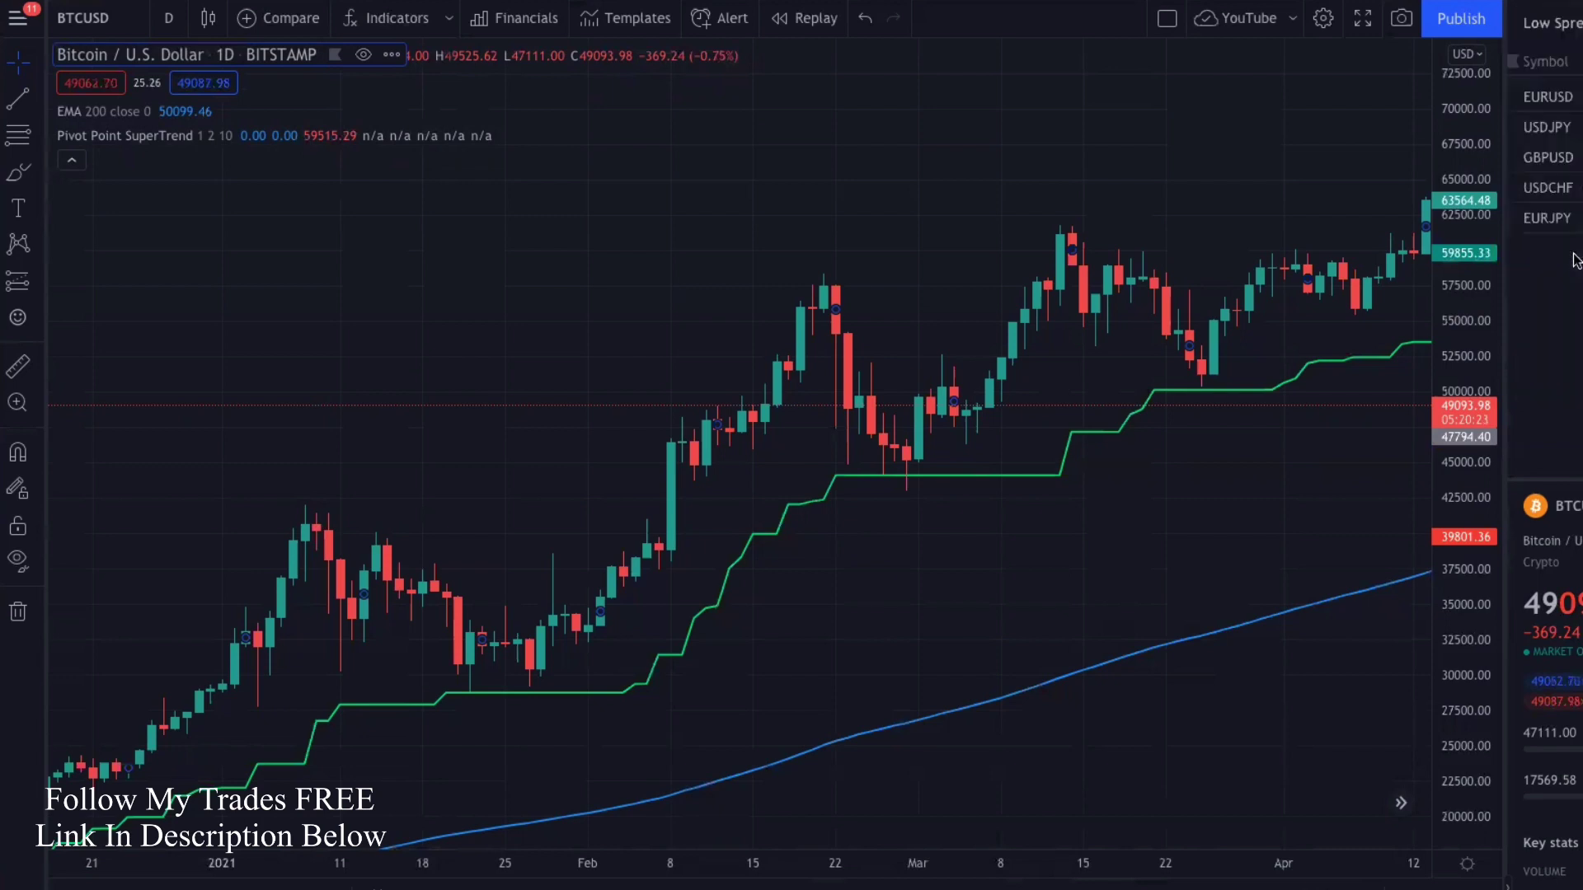
left_click(1550, 127)
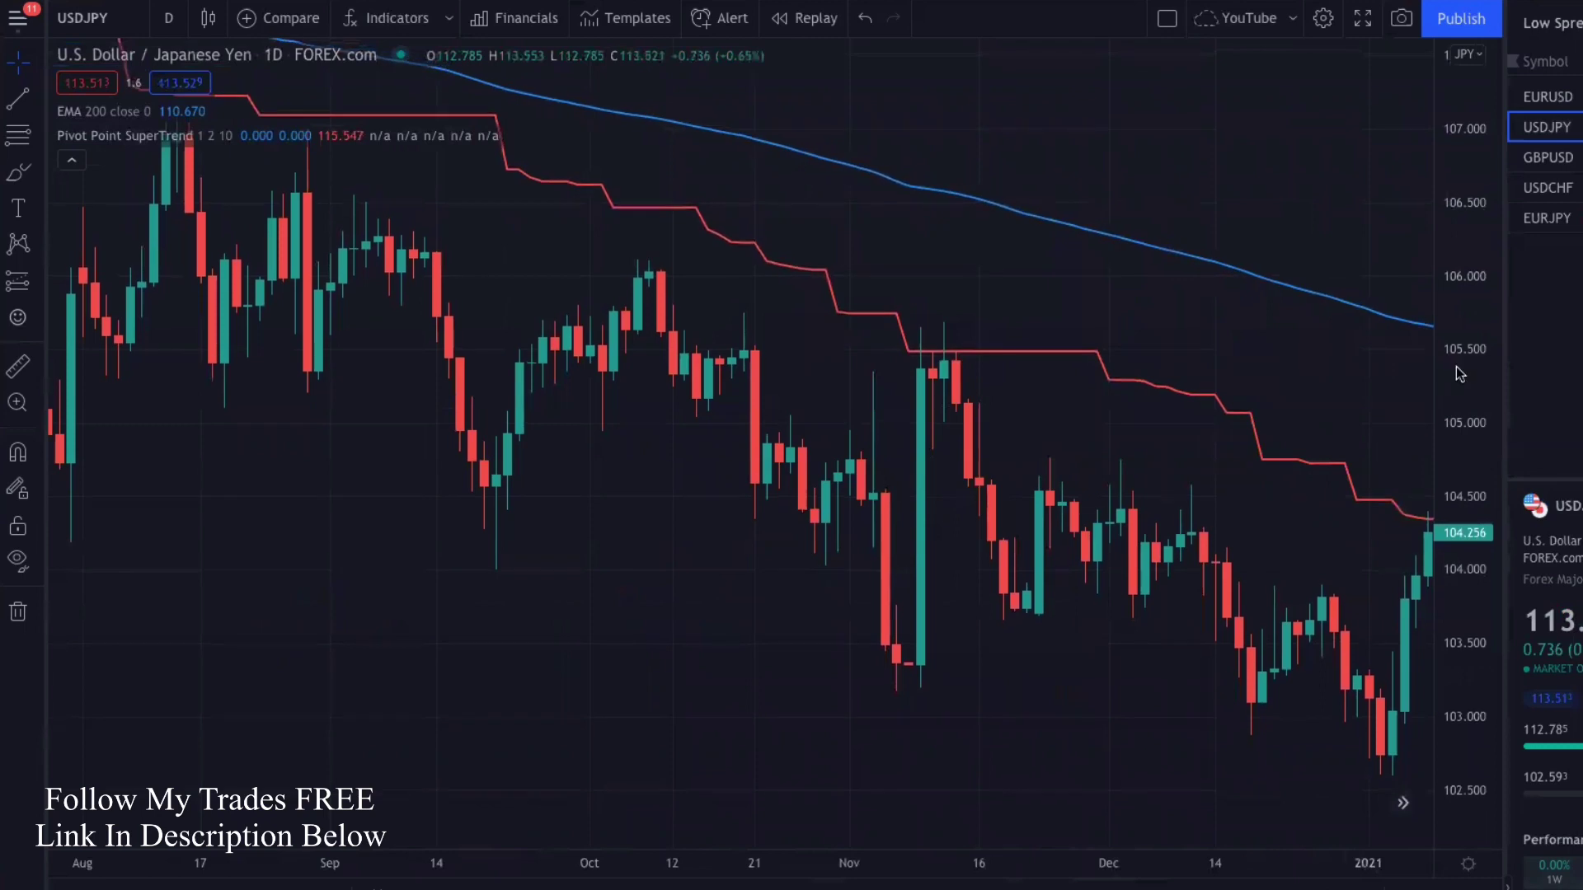
Draw a short position on the 24 Jun 2020 candle with entry at about 106.988, stop at about 108.515 and target at about 104.710.
left_click_drag(1468, 303, 1469, 355)
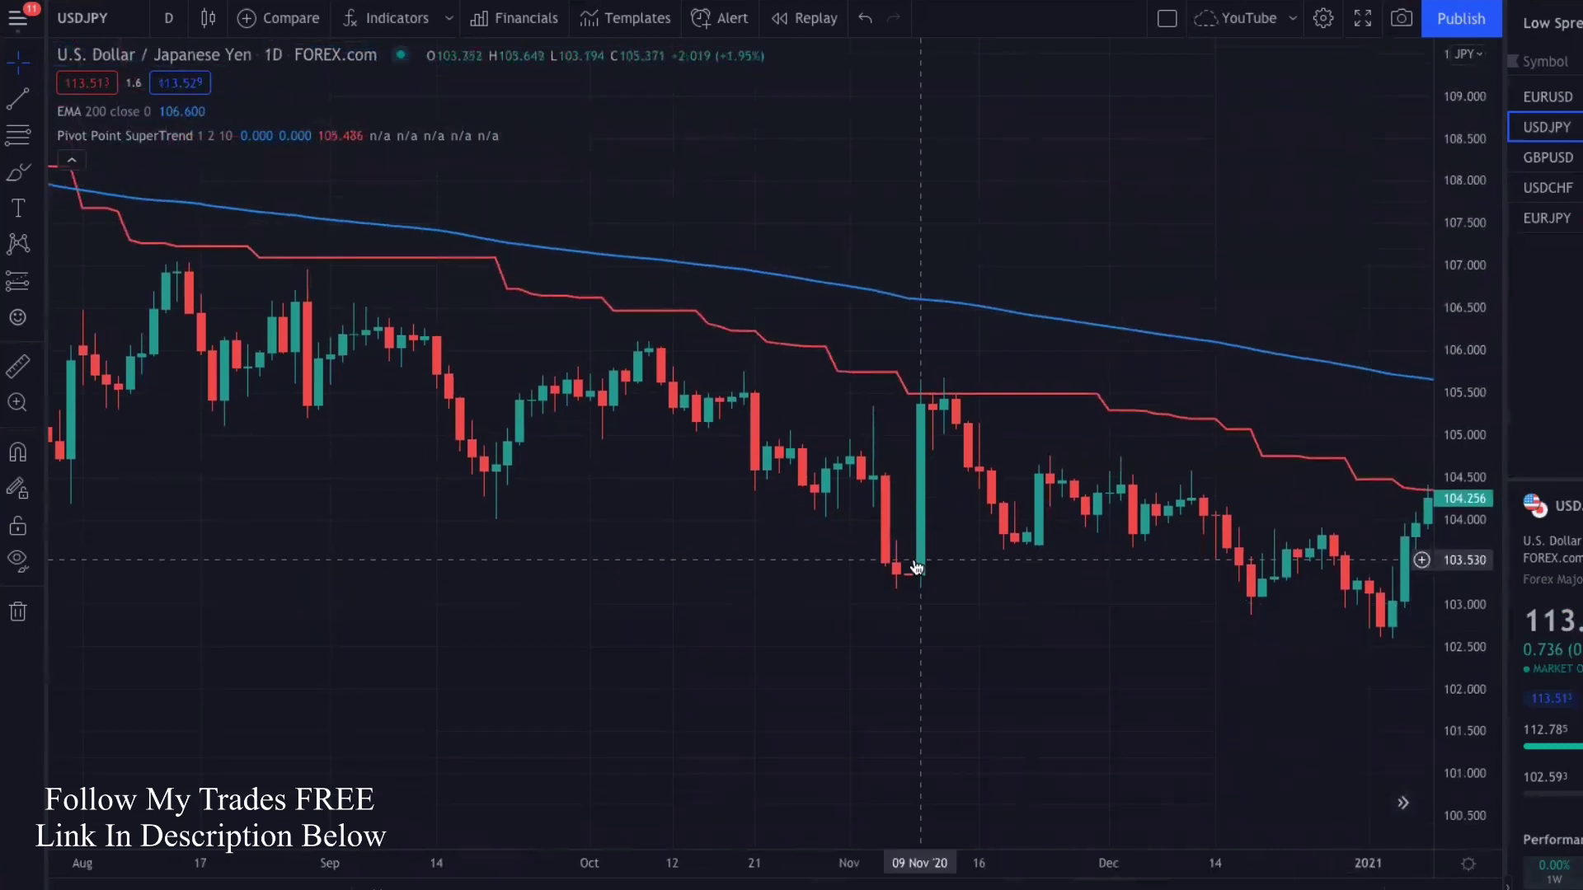
scroll(914, 559, "left", 5)
scroll(915, 559, "left", 7)
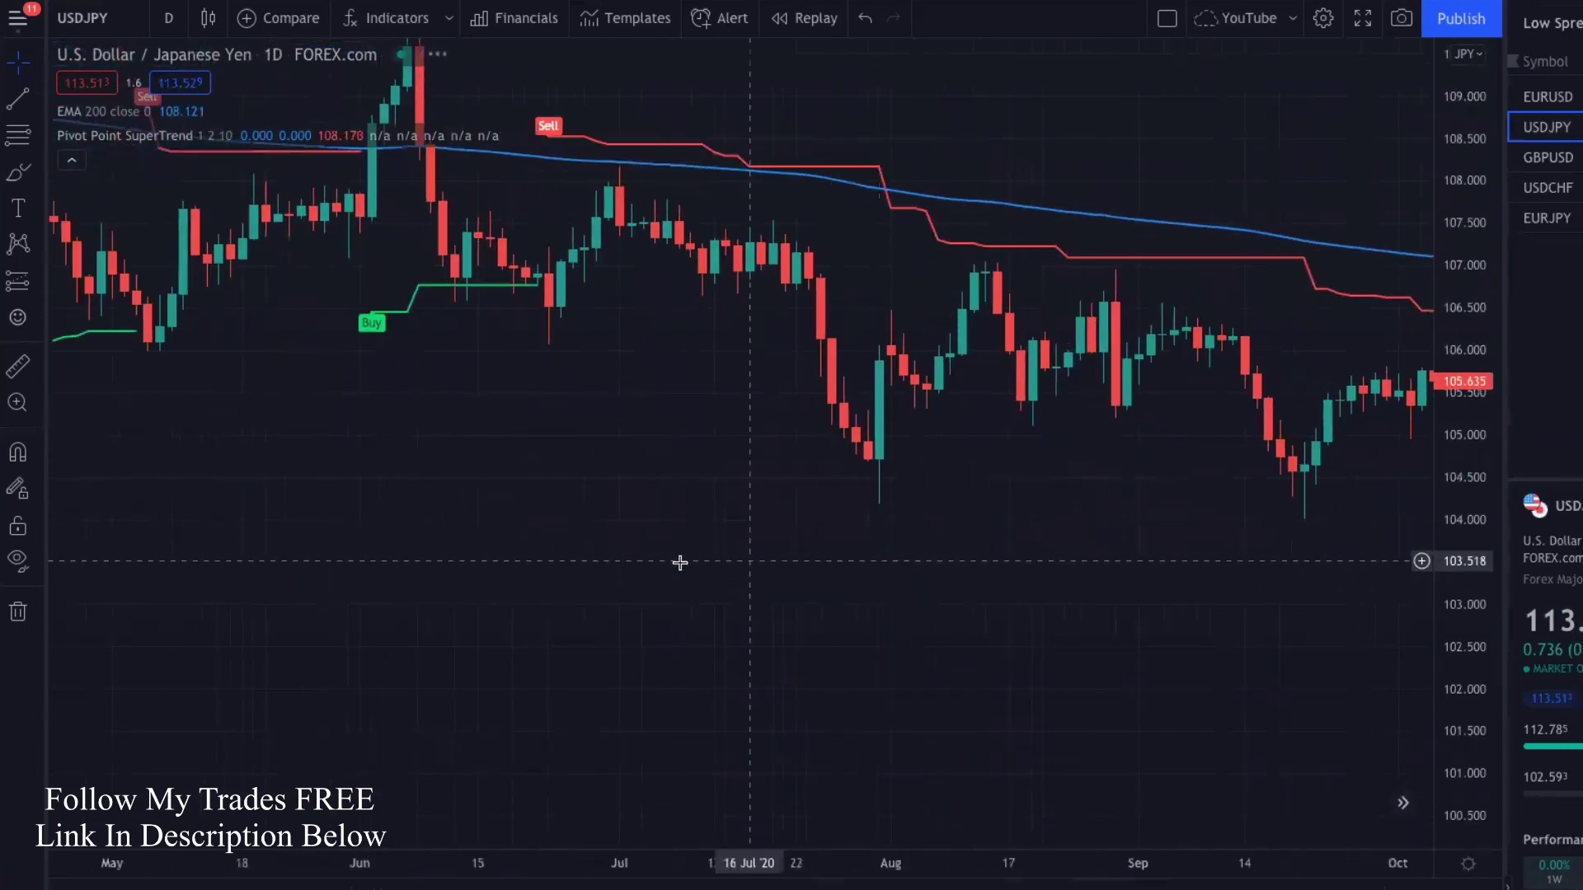
left_click_drag(756, 595, 735, 707)
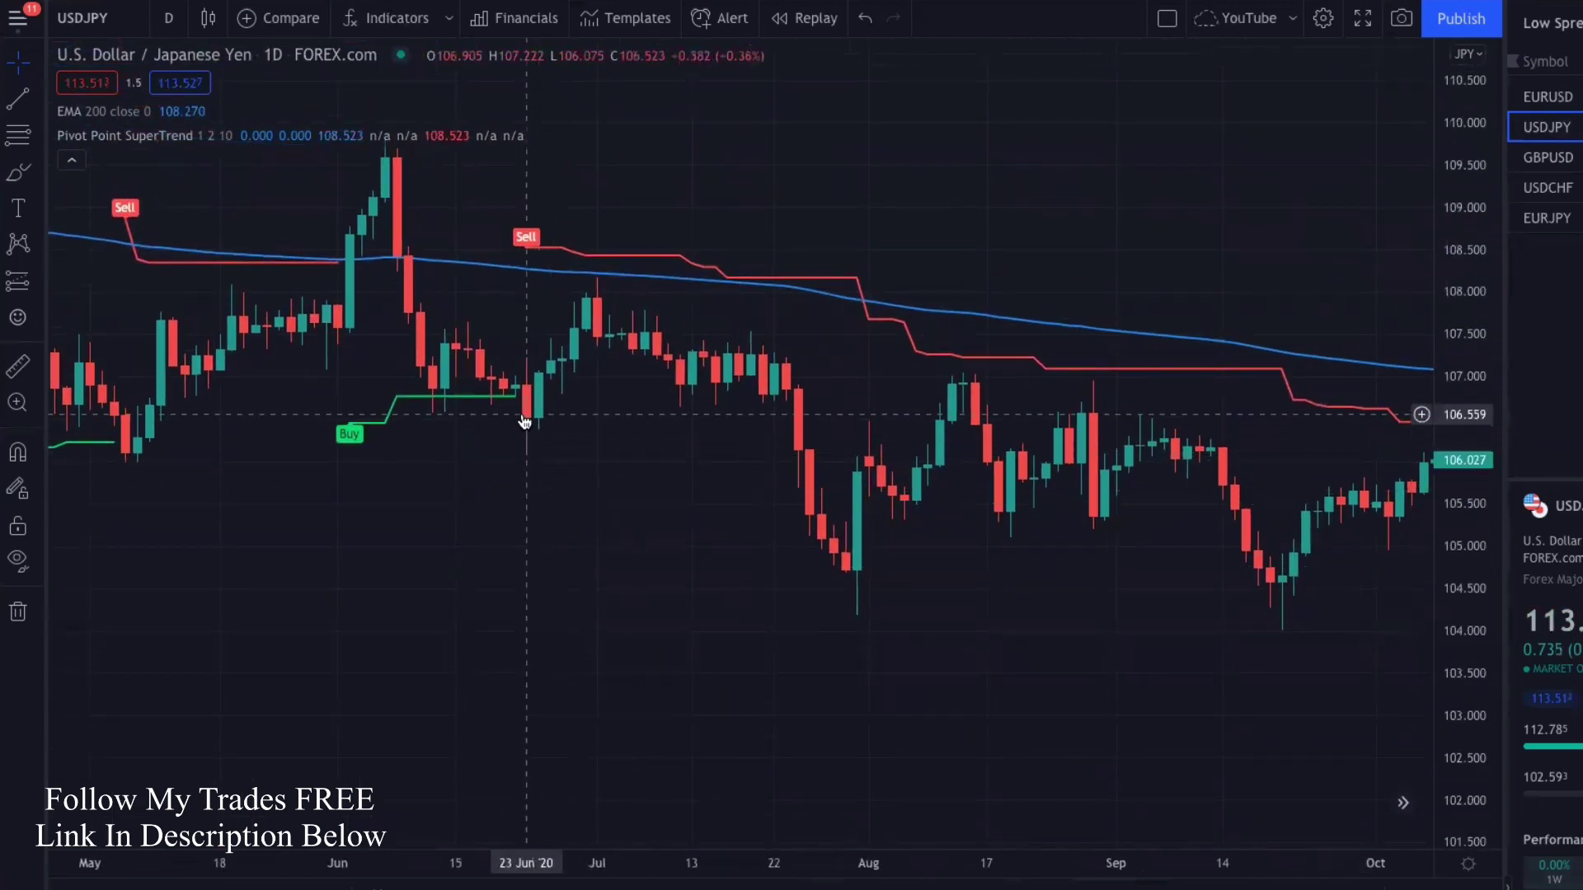
left_click_drag(523, 417, 596, 439)
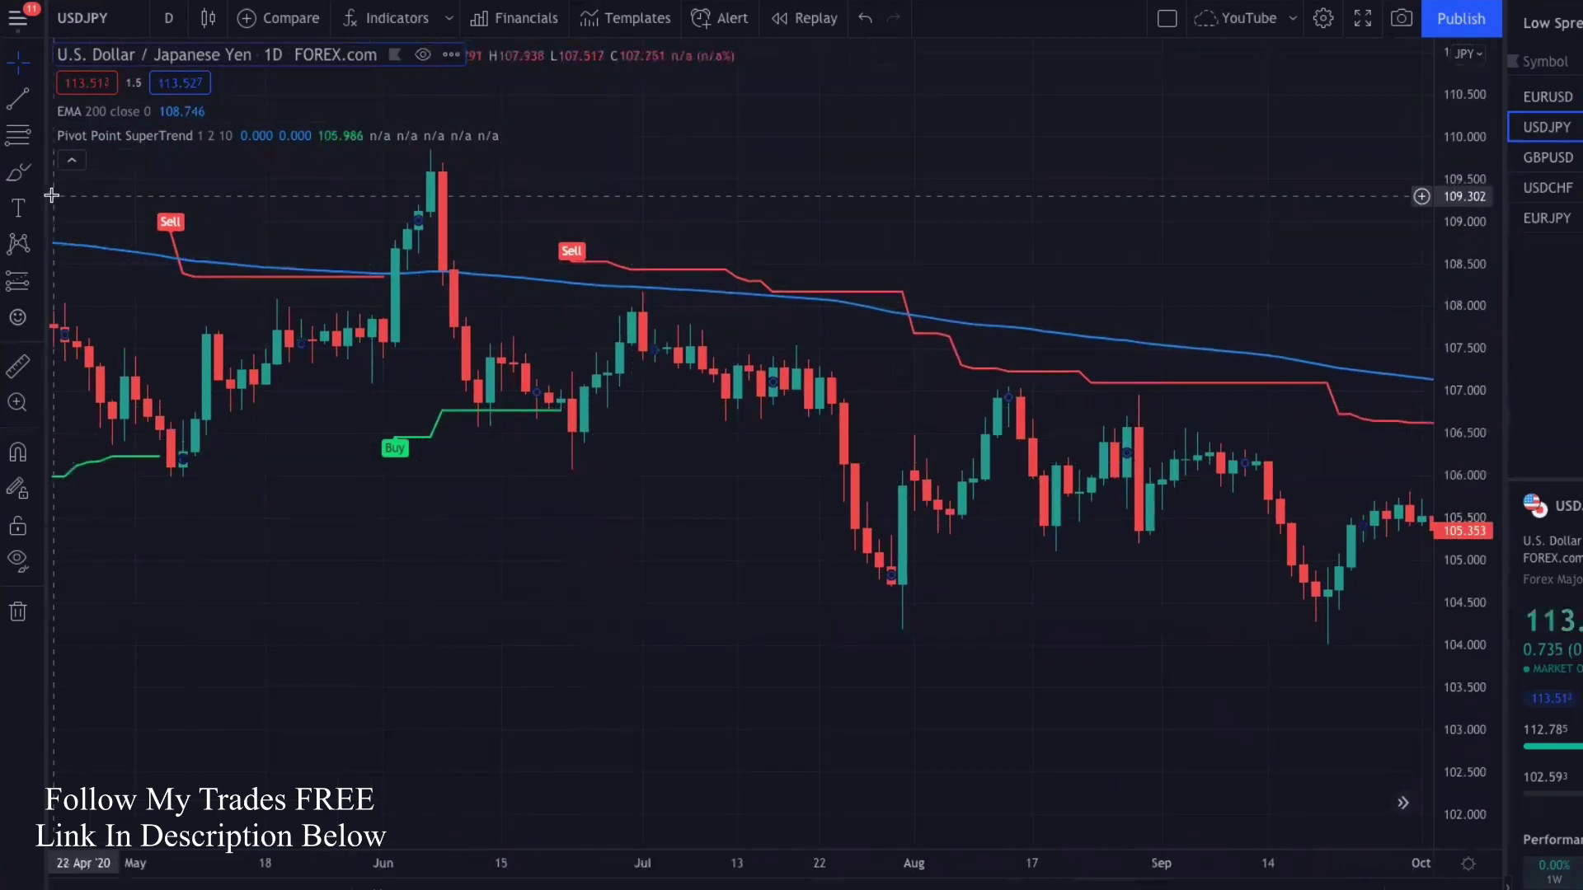
left_click(40, 280)
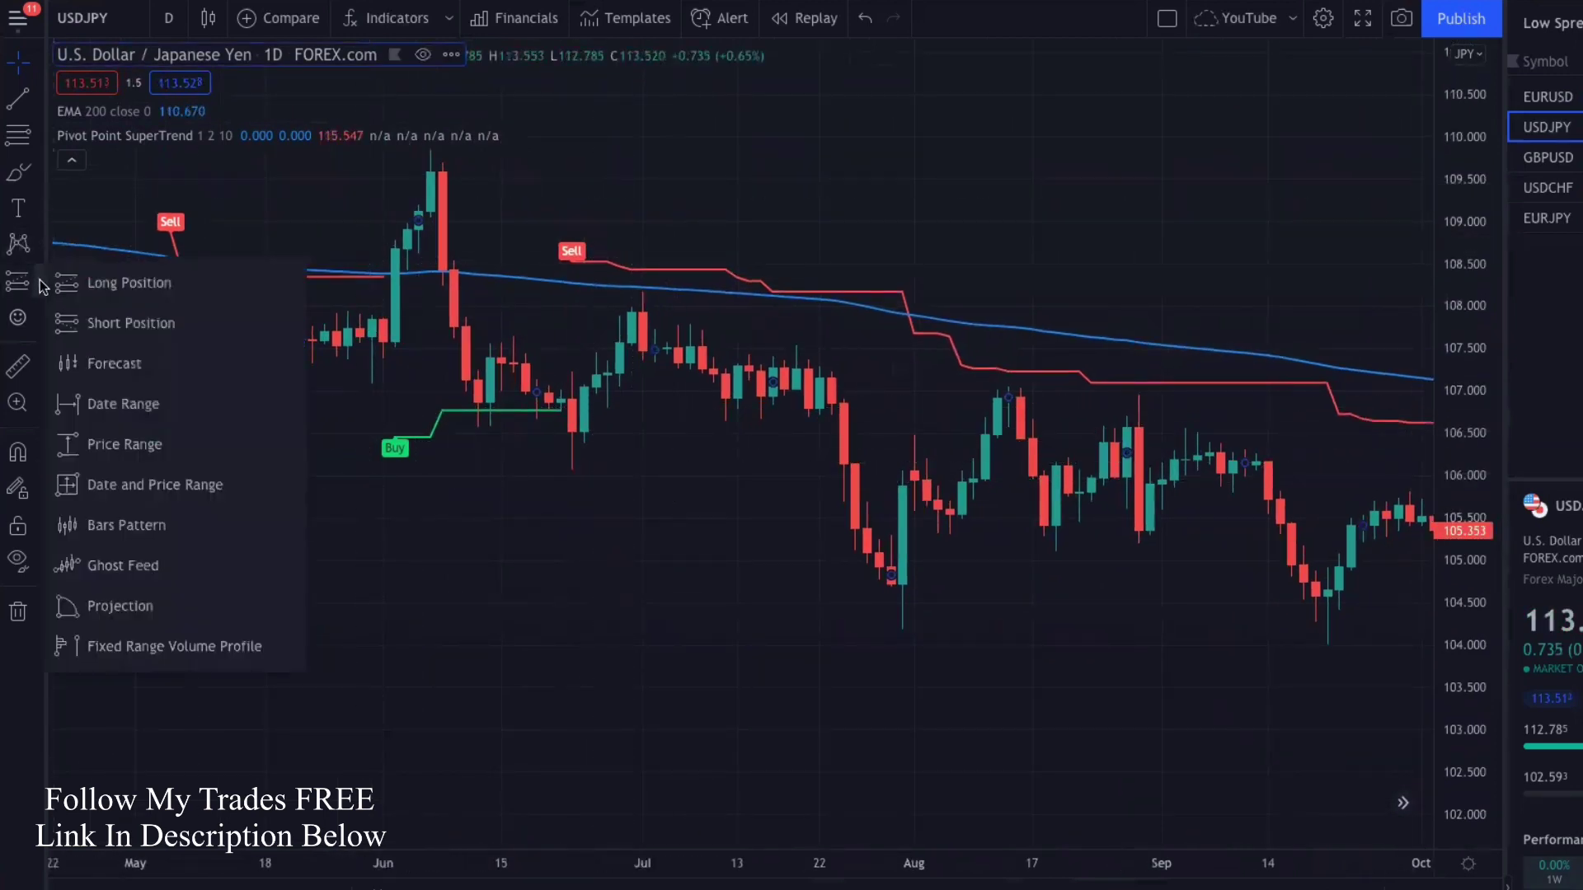
left_click(81, 310)
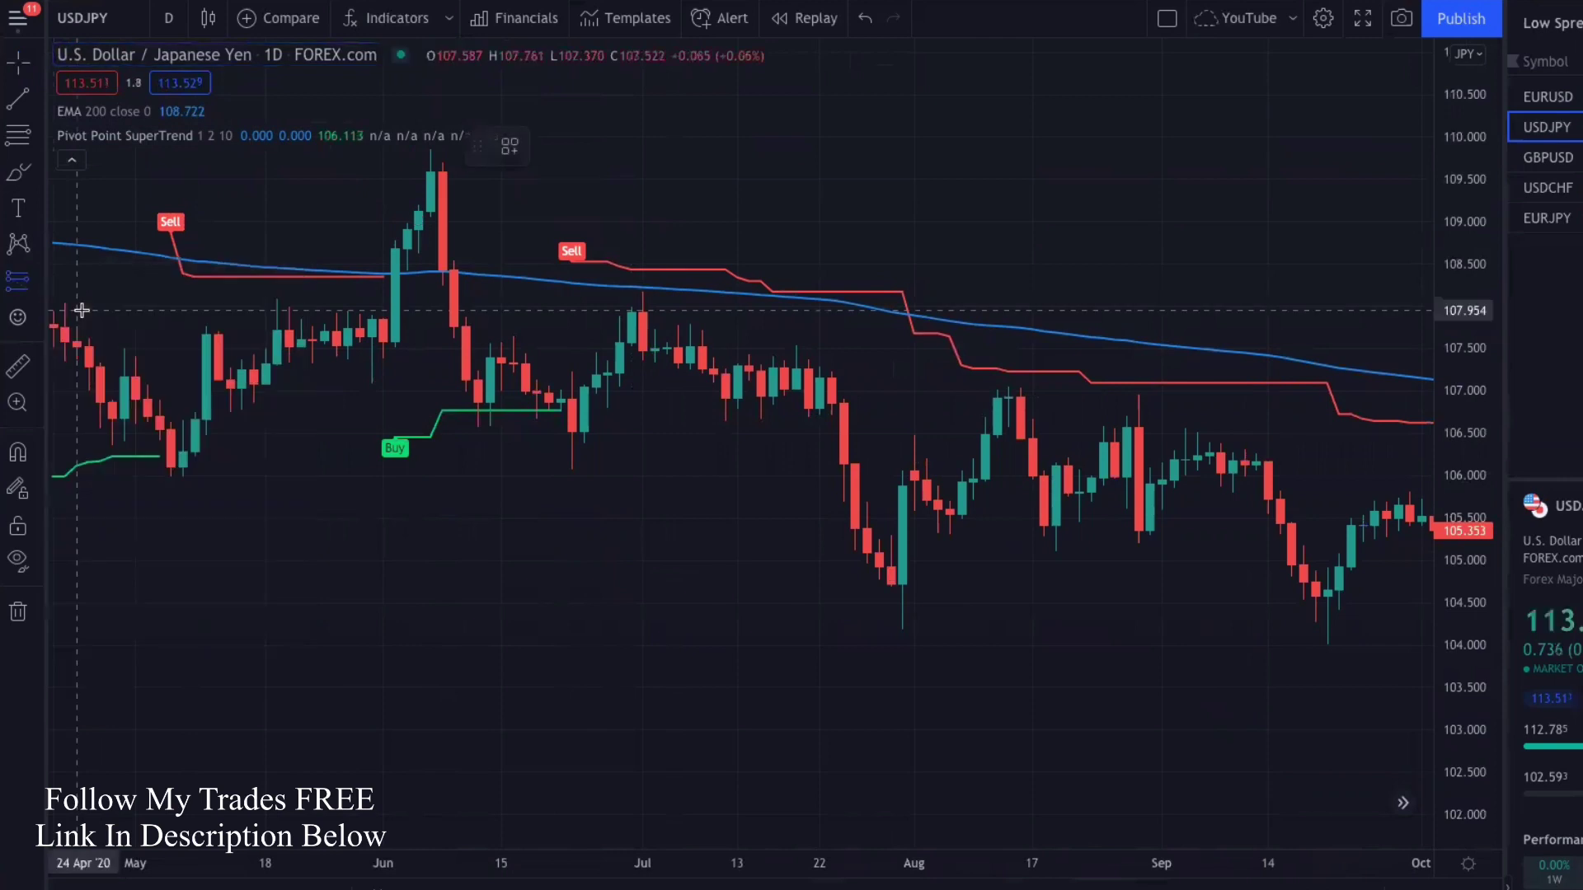
left_click(583, 393)
mouse_move(584, 294)
left_mouse_down()
mouse_move(598, 252)
mouse_move(620, 262)
left_mouse_up()
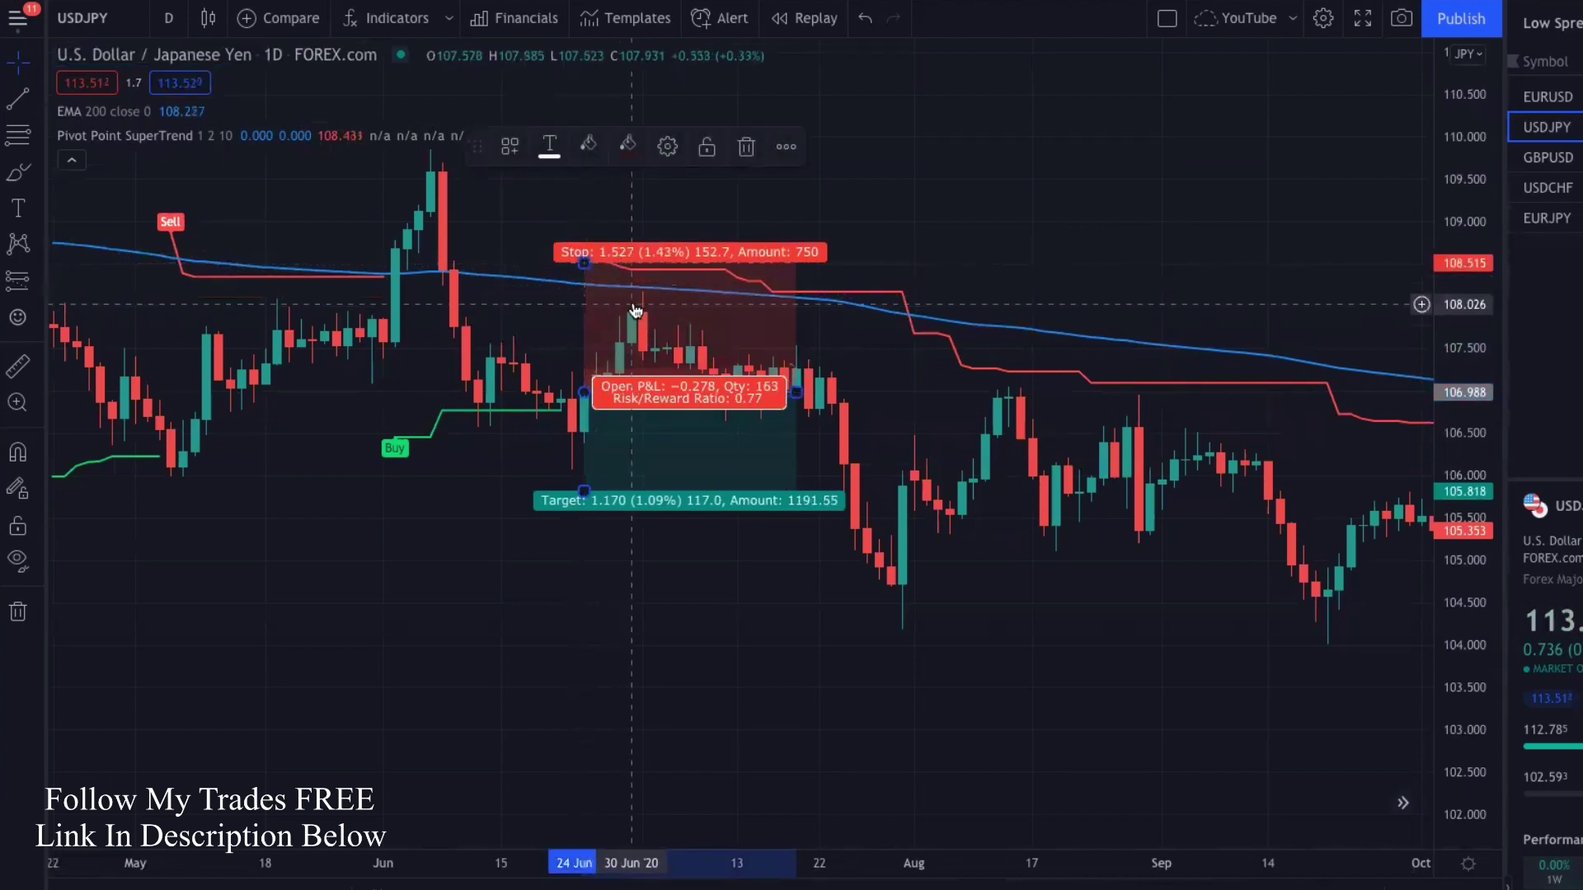
left_click_drag(585, 489, 584, 586)
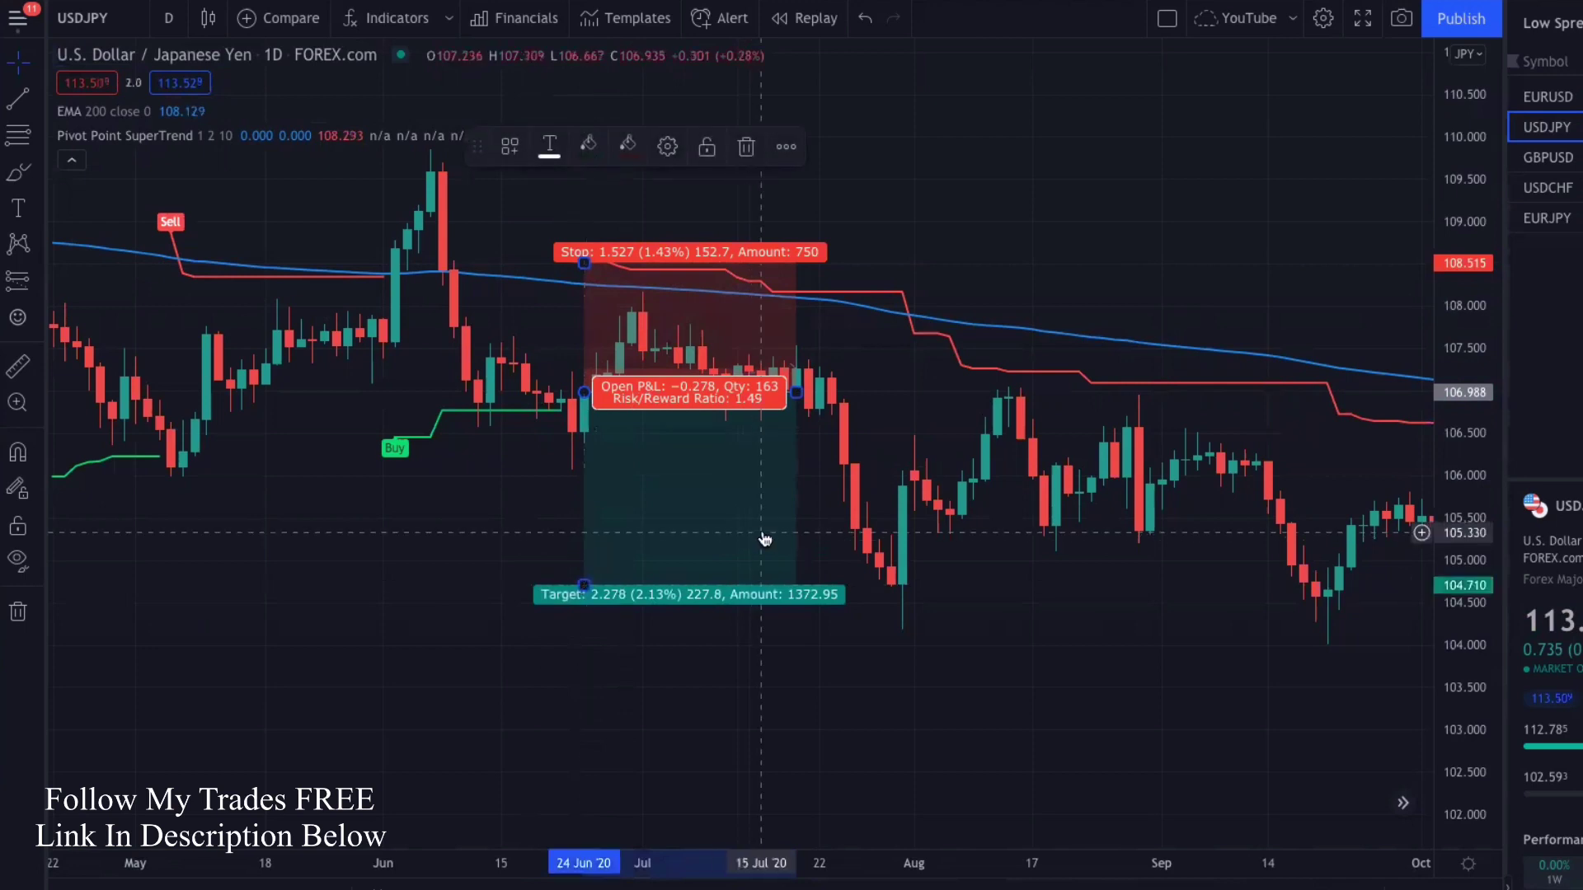
Extend the June short position's end date to about the end of July and deselect the drawing.
left_click_drag(797, 394, 904, 410)
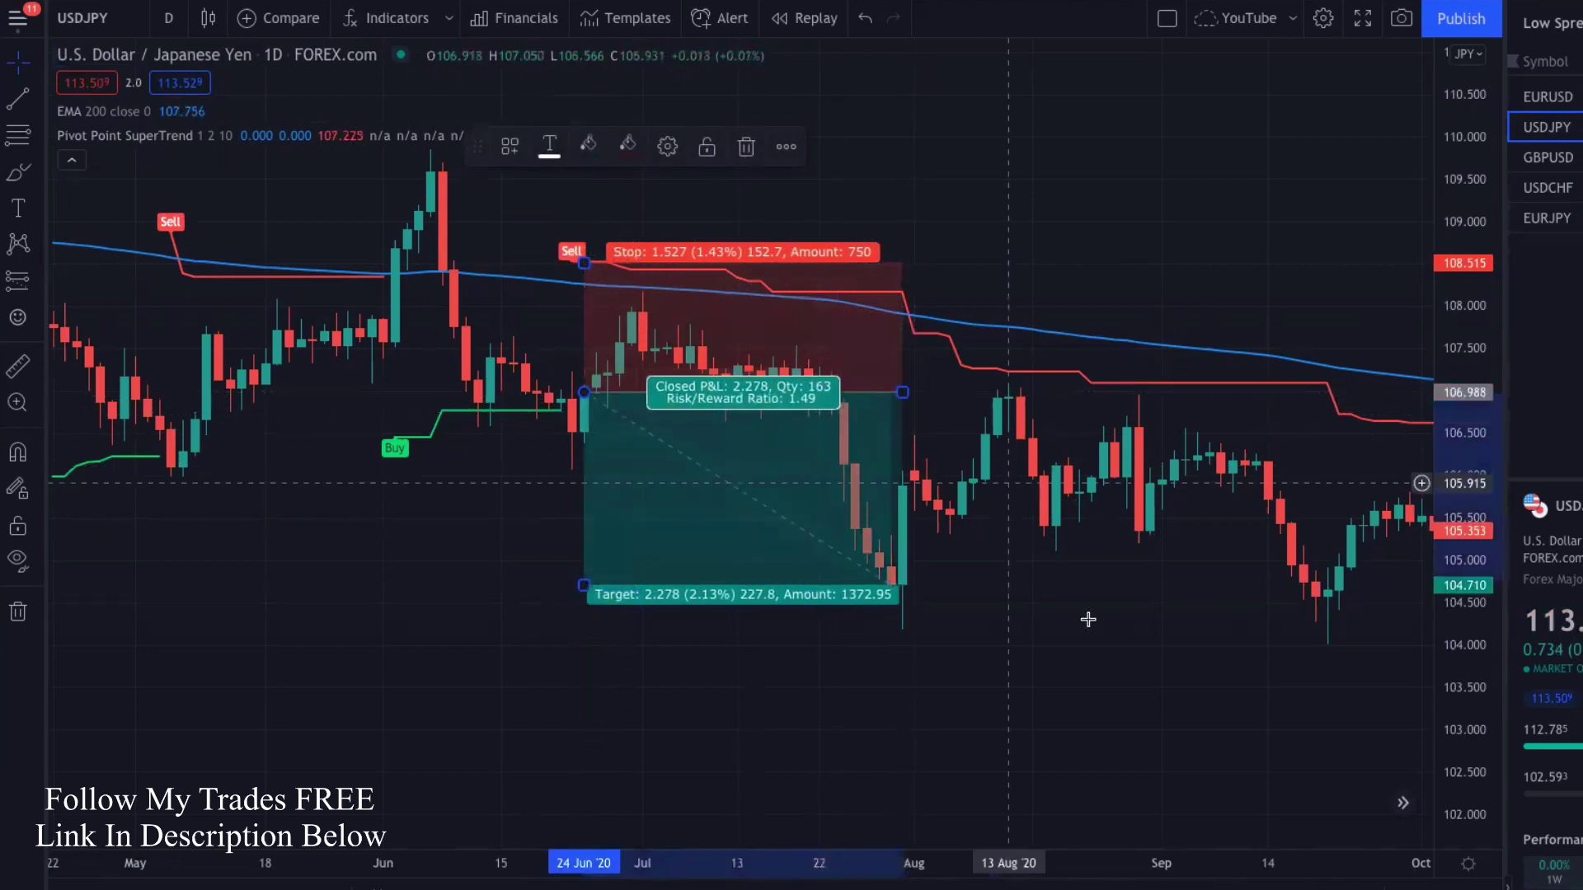
left_click(1074, 653)
left_click_drag(1074, 654, 1084, 665)
left_click(816, 464)
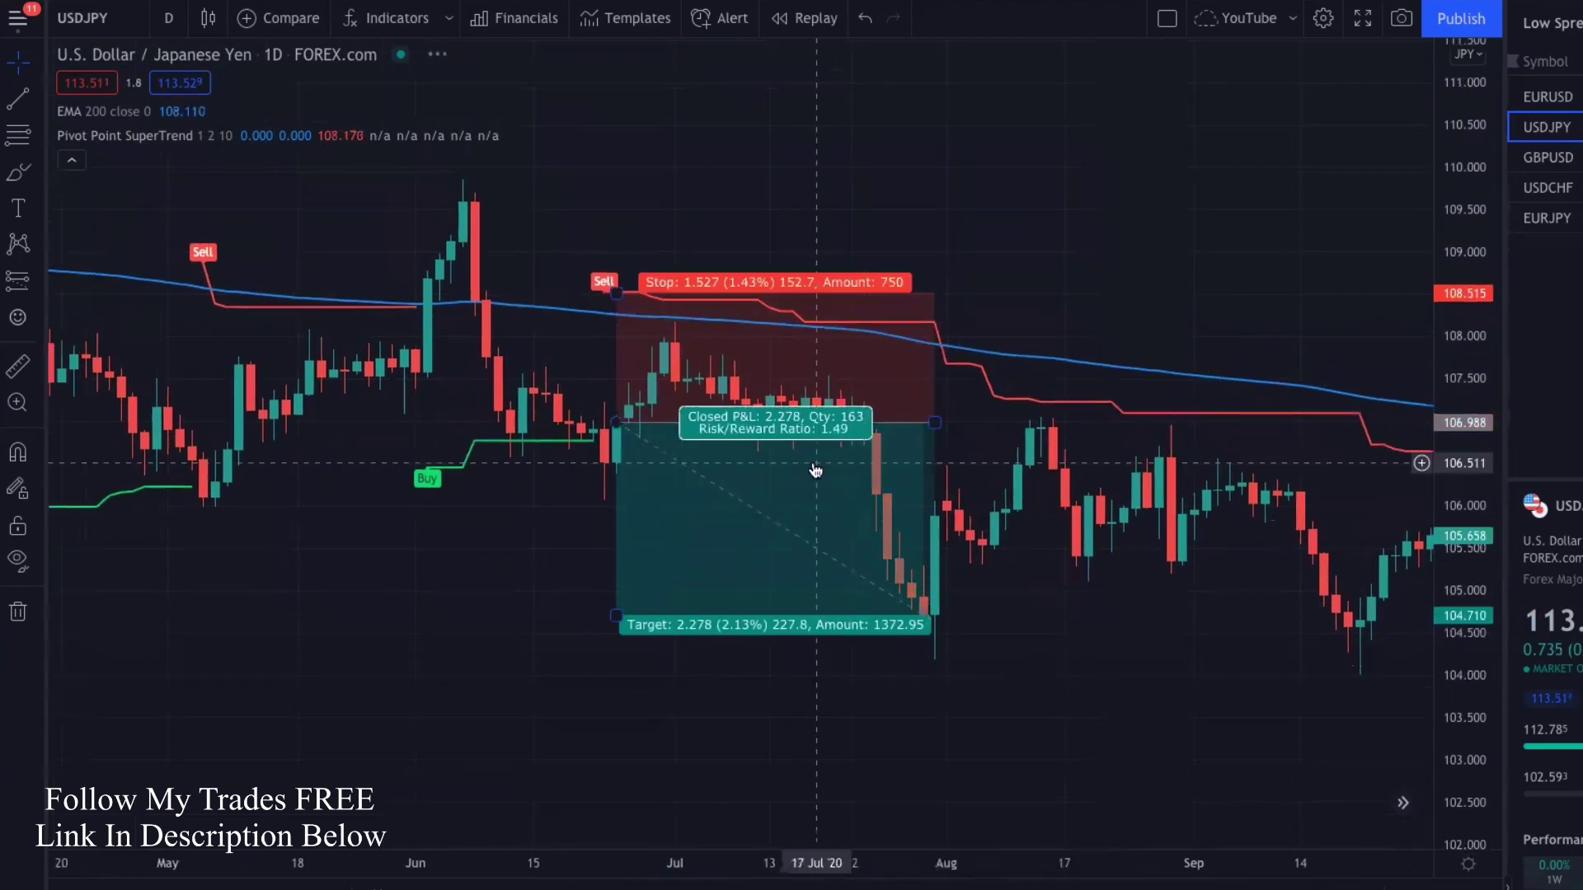
left_click(573, 330)
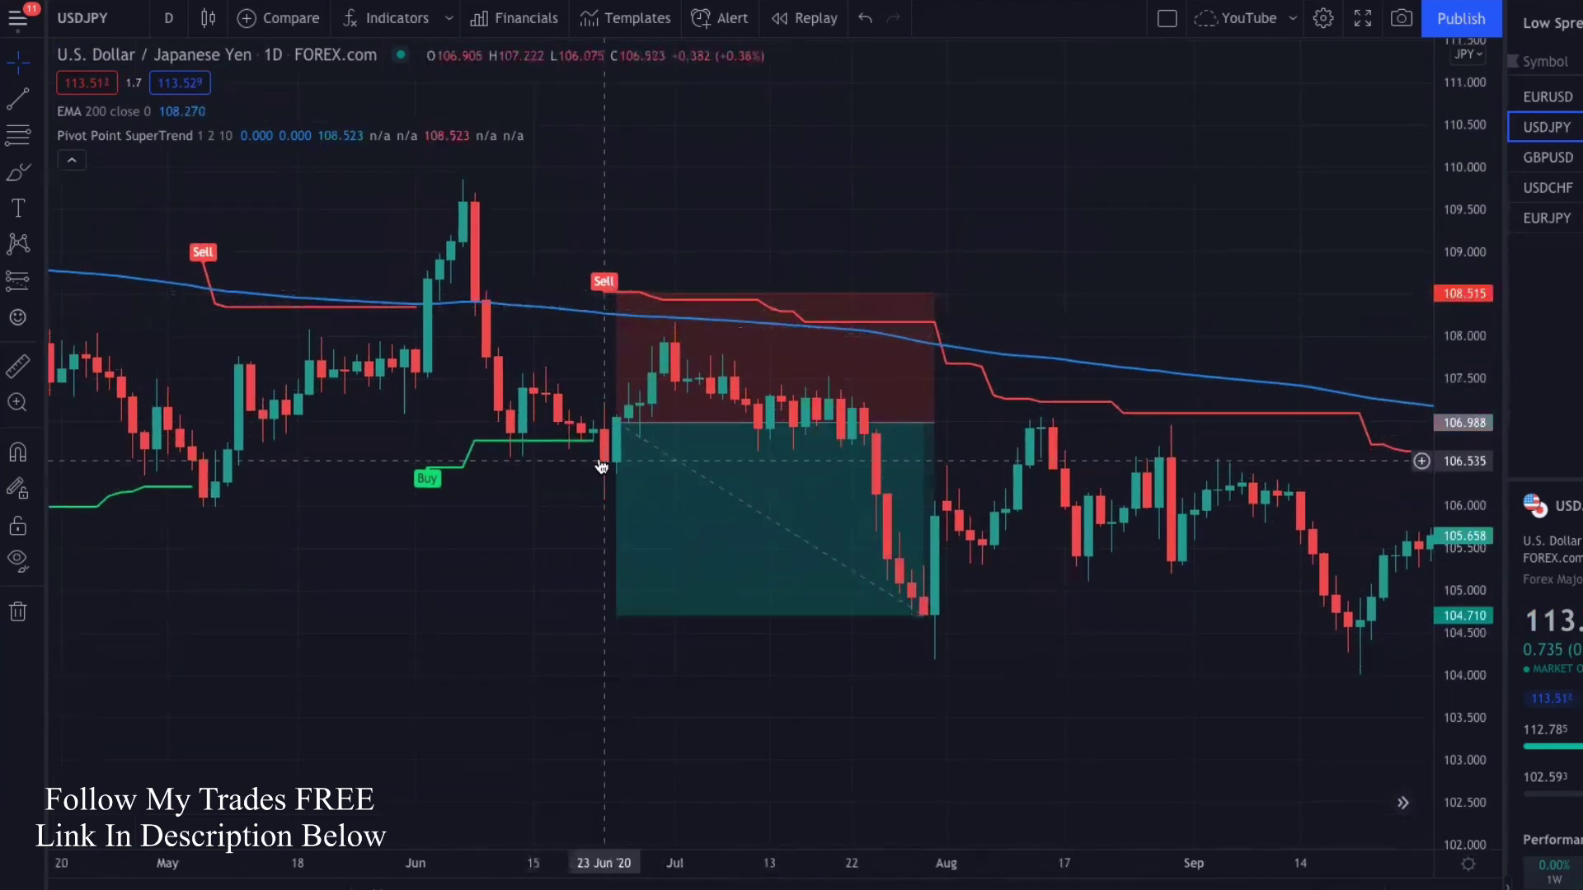
Select the June 2020 short position on USDJPY to review its profit and risk/reward ratio, and deselect it.
left_click(626, 290)
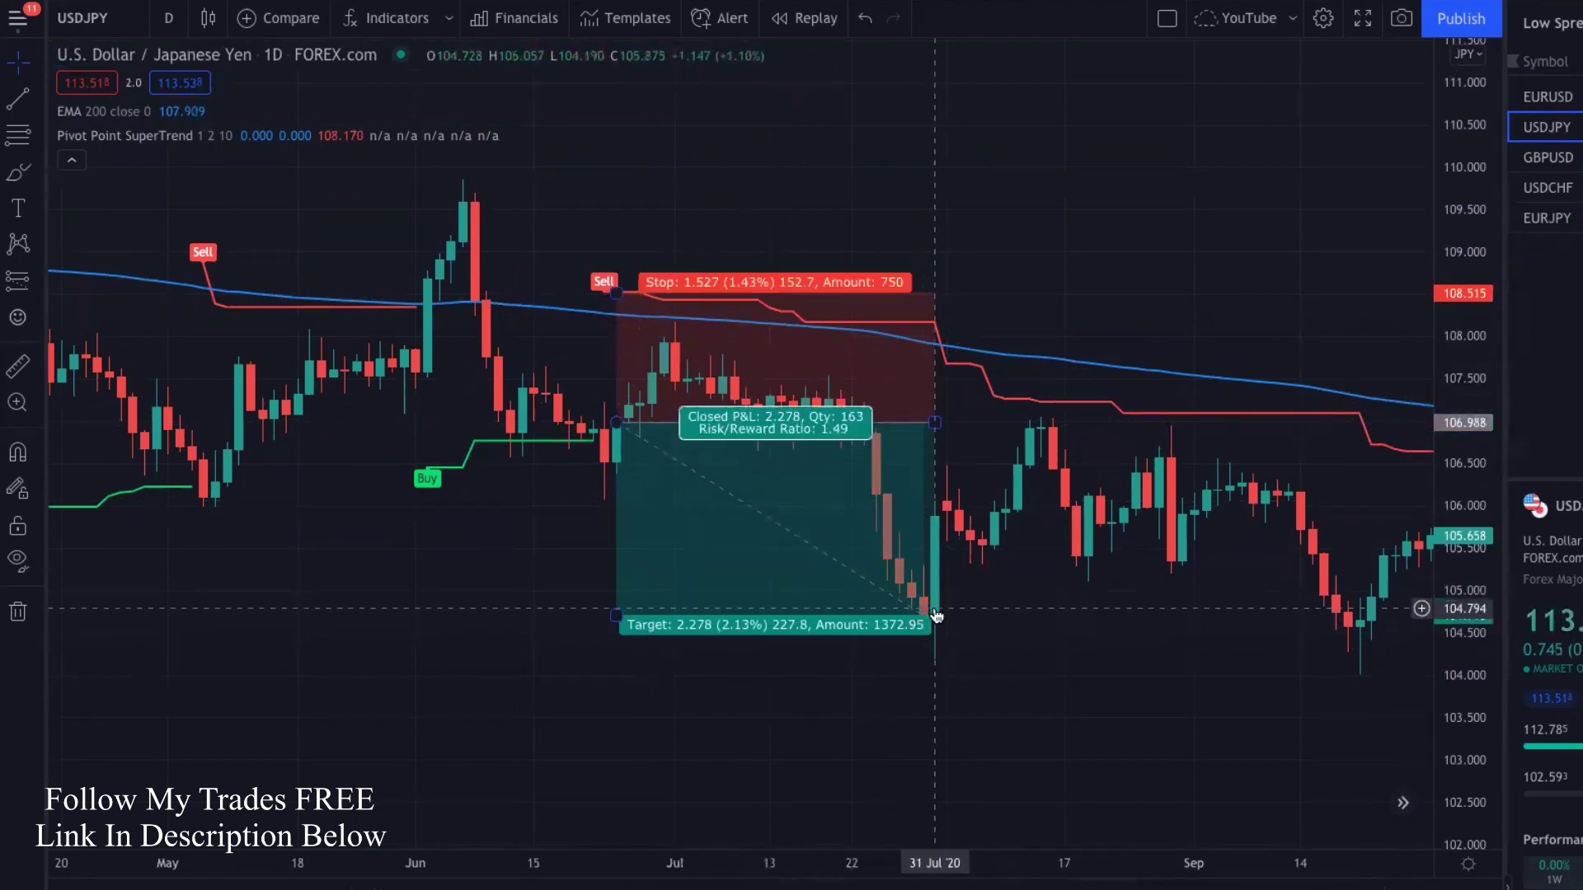
left_click(988, 675)
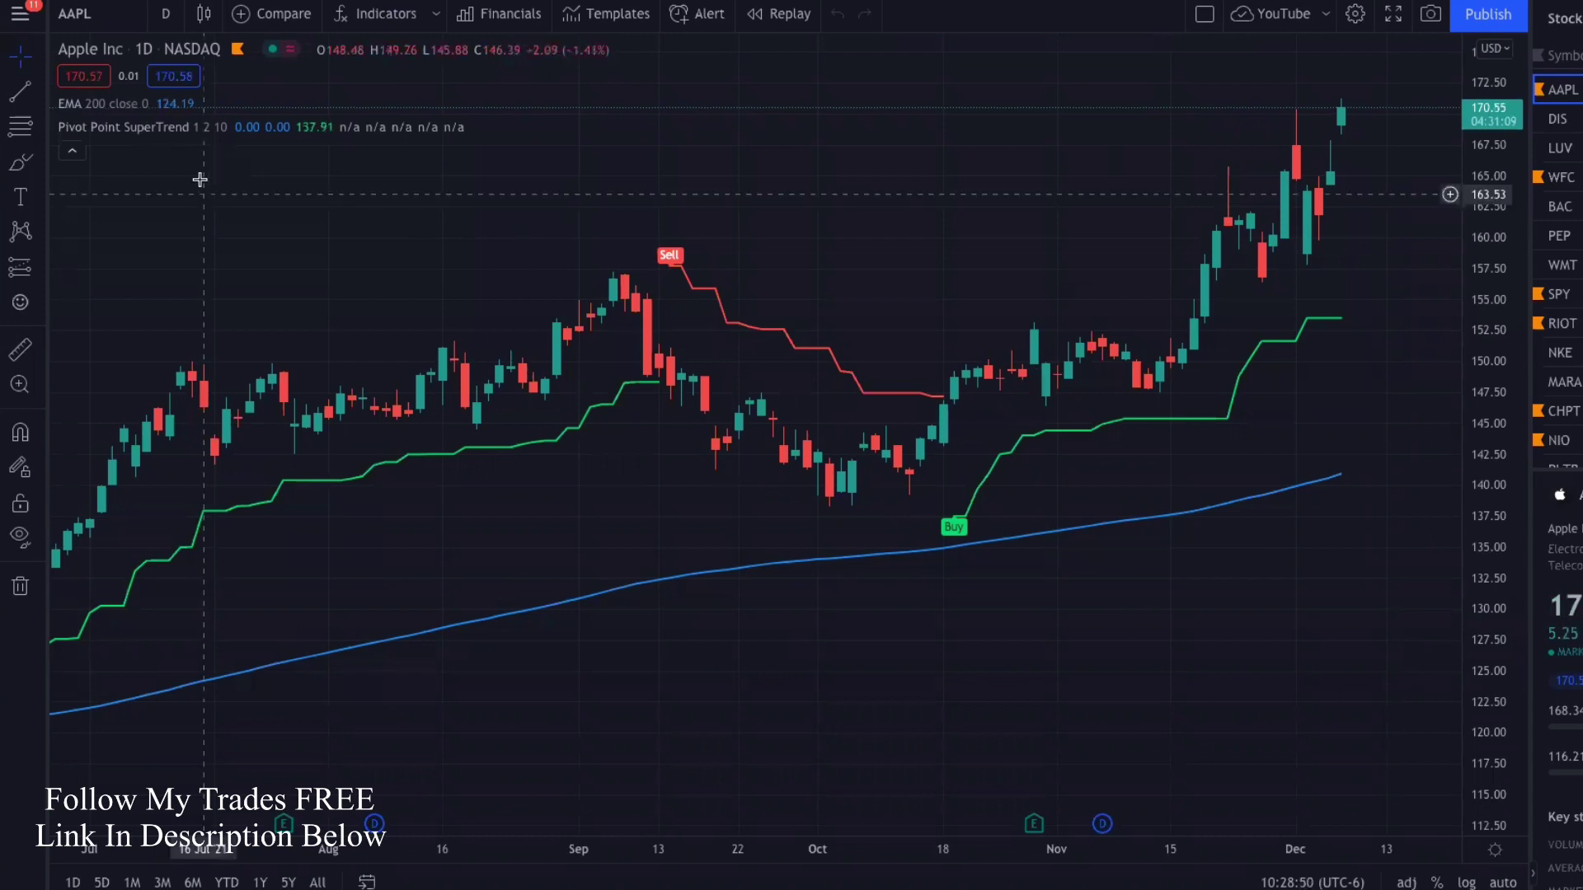
Configure an AAPL alert for the Pivot Point SuperTrend's Buy Signal, set to Once Per Bar Close, and close it without creating the alert.
mouse_move(176, 130)
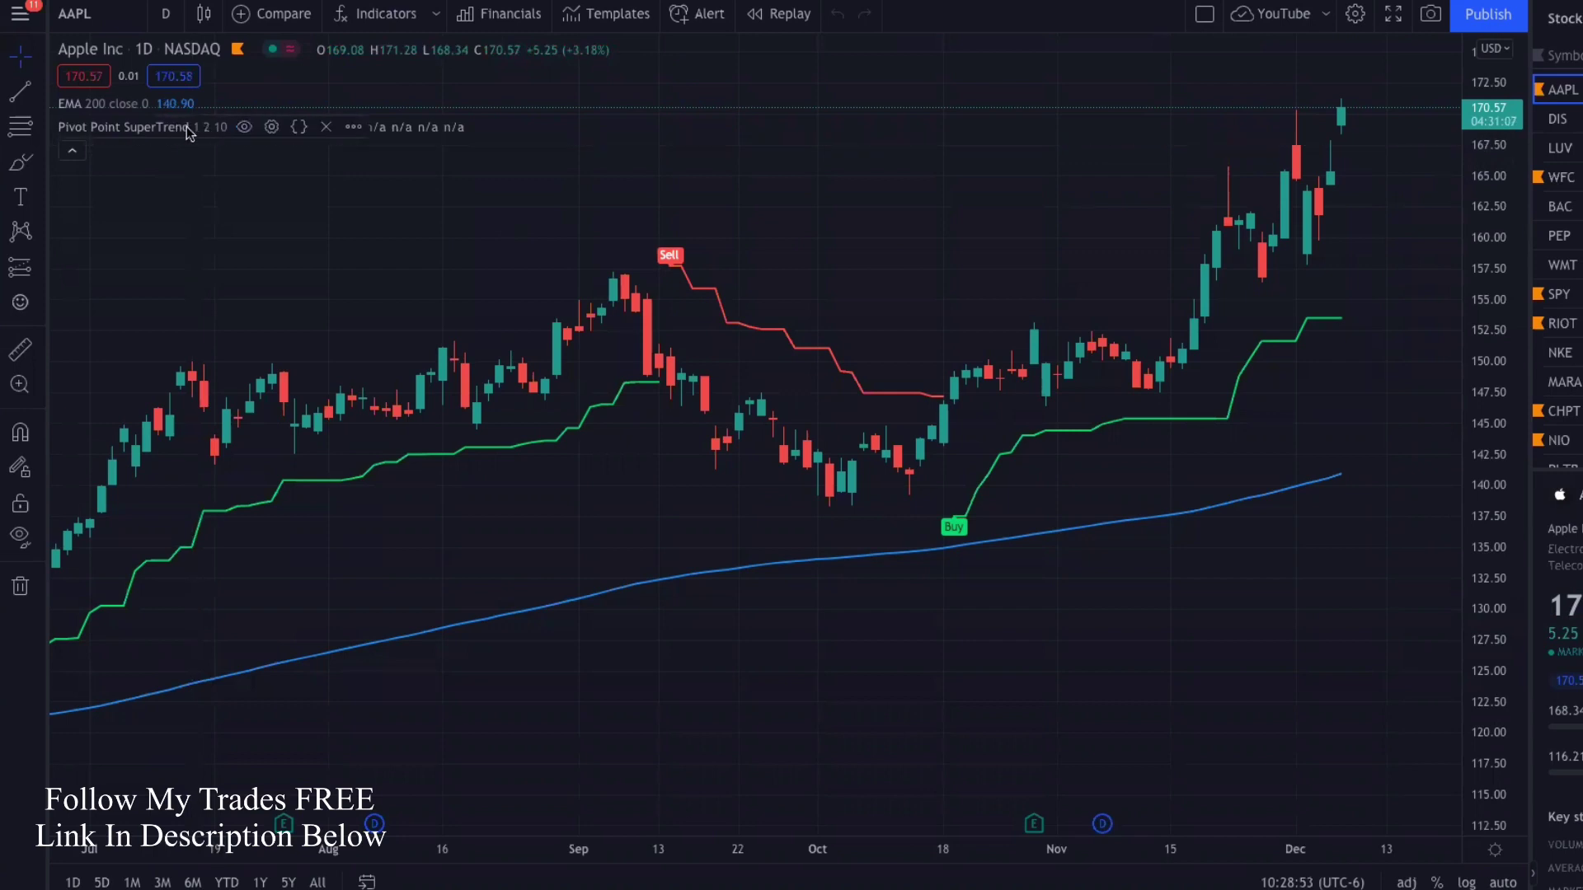
left_click(354, 126)
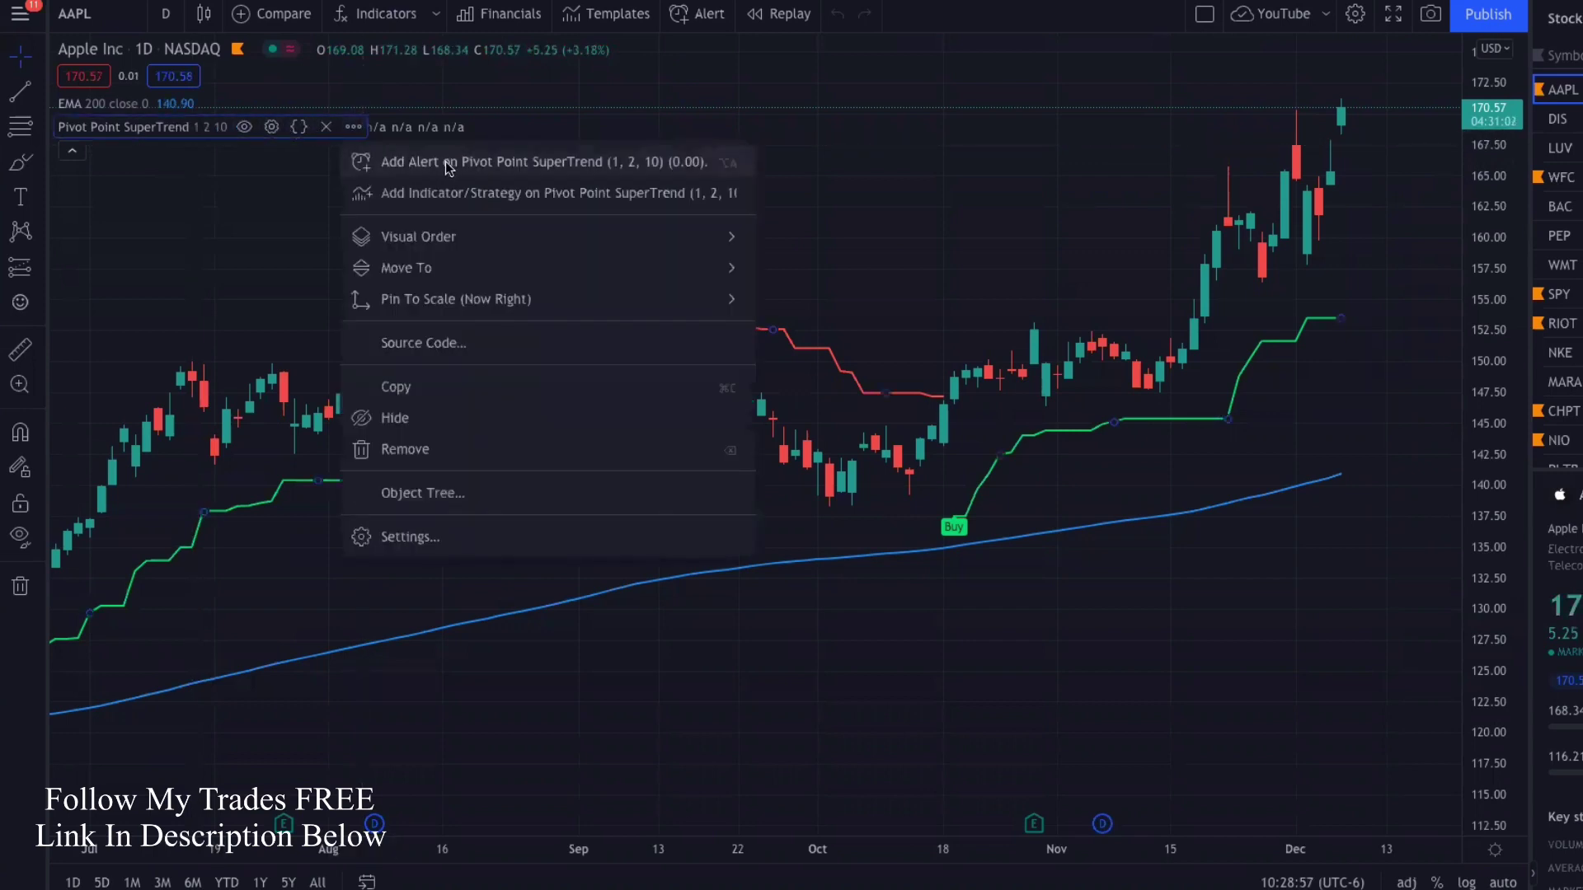
left_click(534, 163)
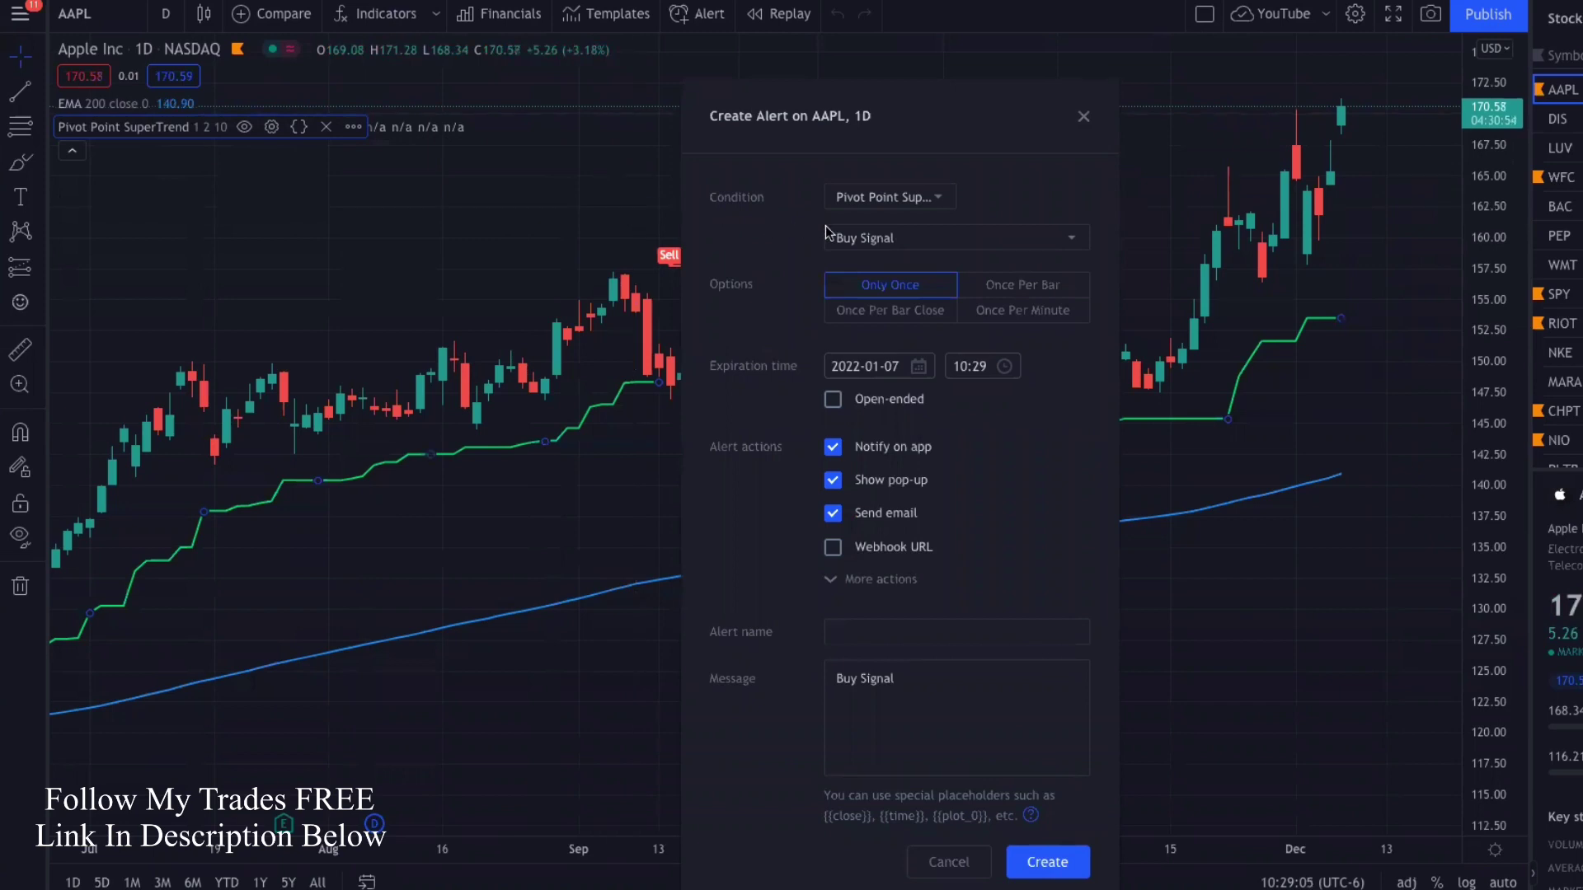
left_click(878, 242)
left_click(878, 241)
left_click(918, 319)
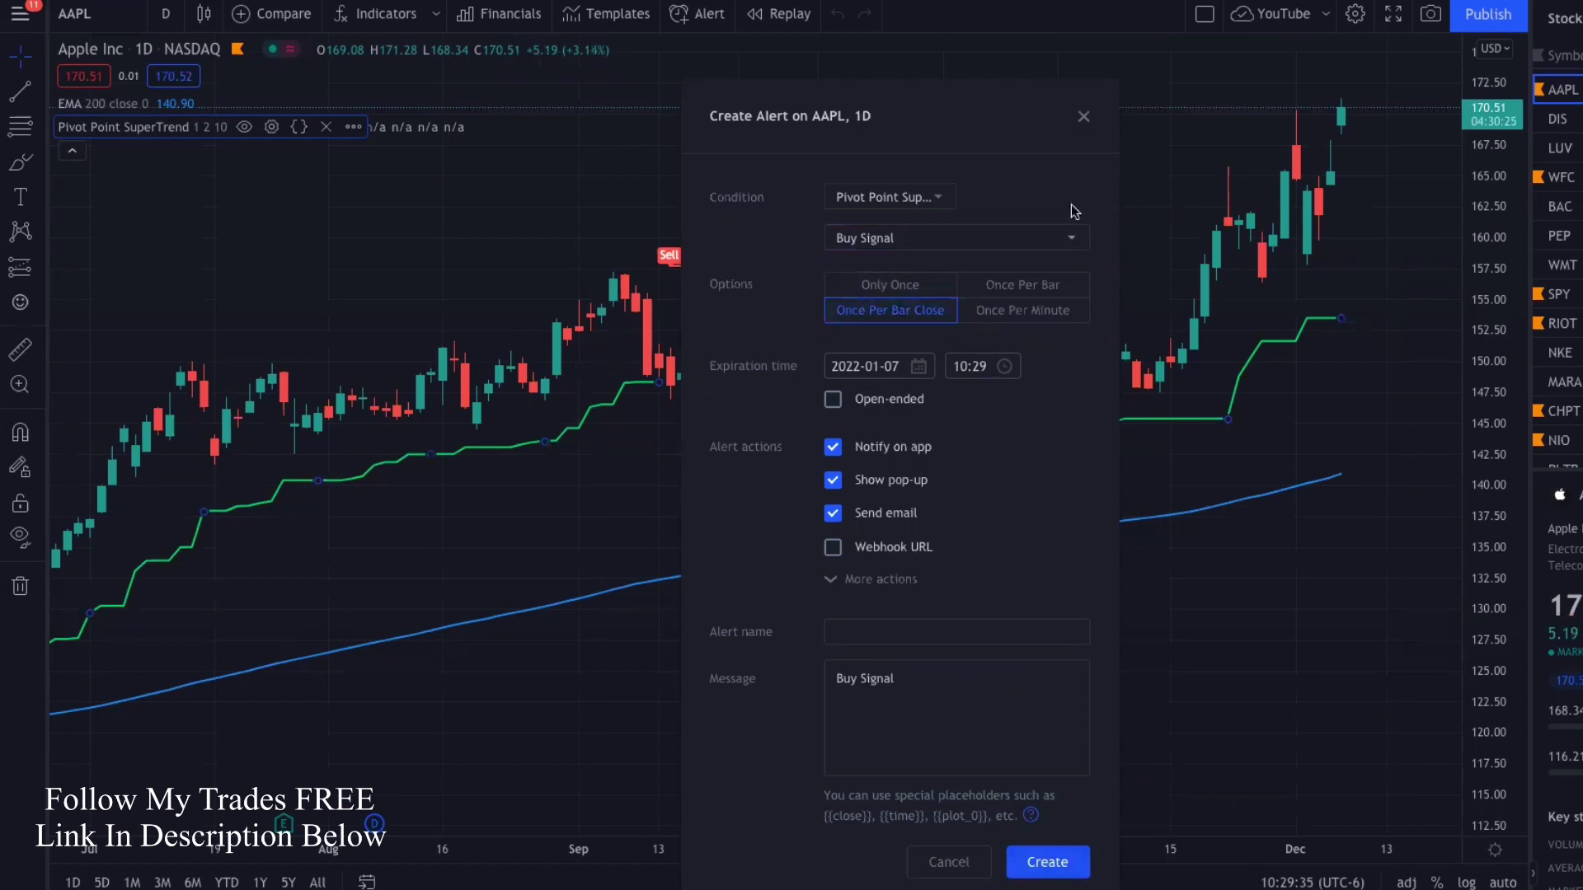
left_click(1082, 116)
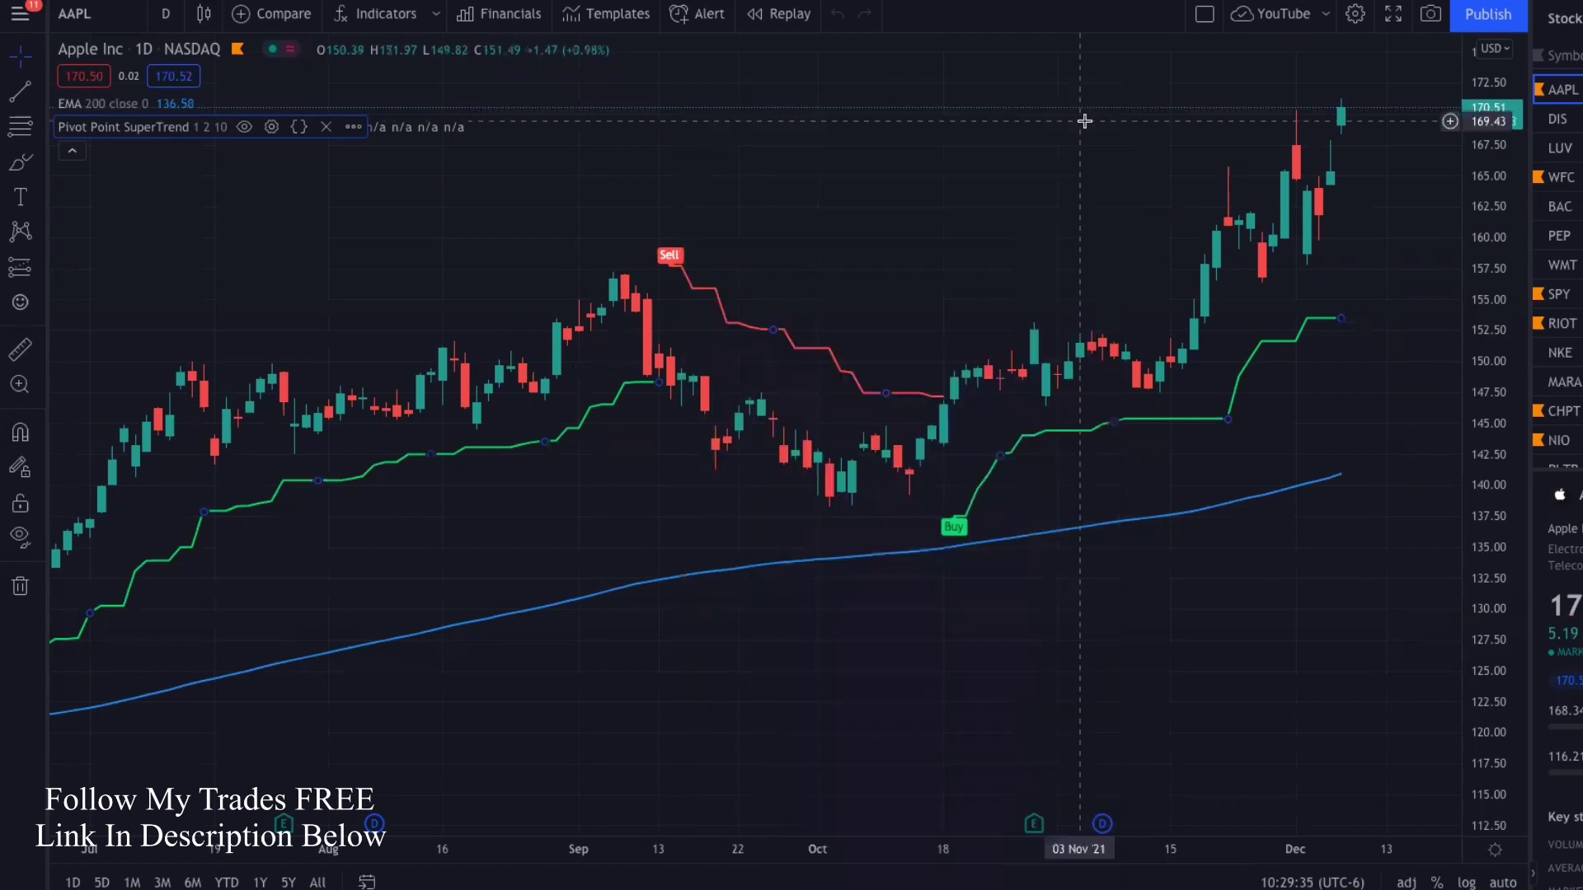
Configure an AAPL alert for the Pivot Point SuperTrend's Sell Signal, set to Once Per Bar Close, and dismiss it without creating the alert.
left_click(353, 129)
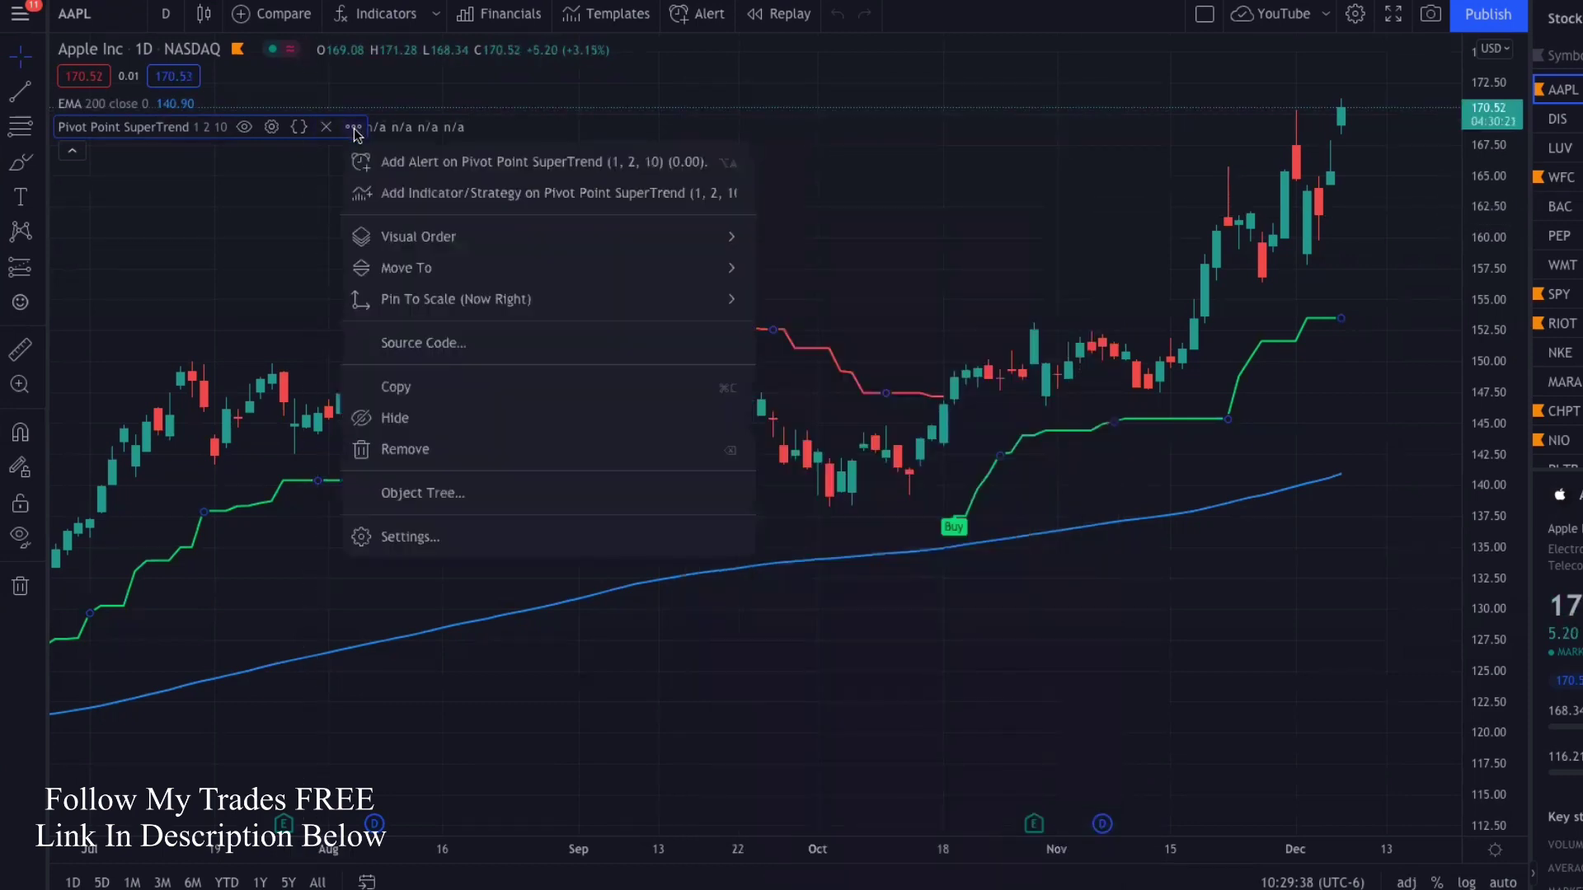
left_click(436, 163)
left_click(870, 239)
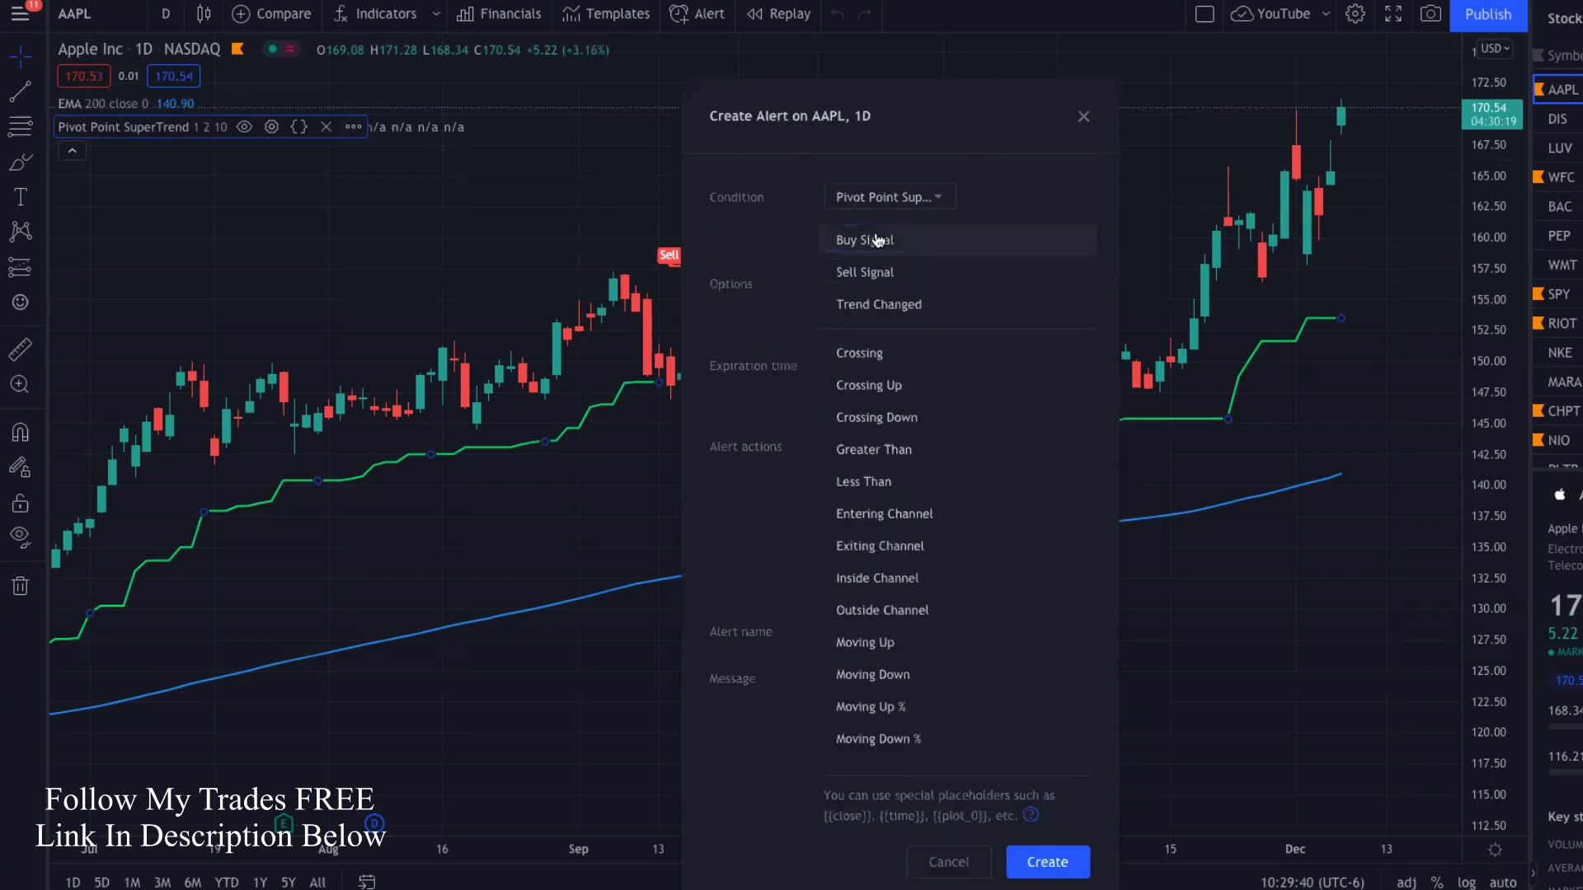
left_click(887, 281)
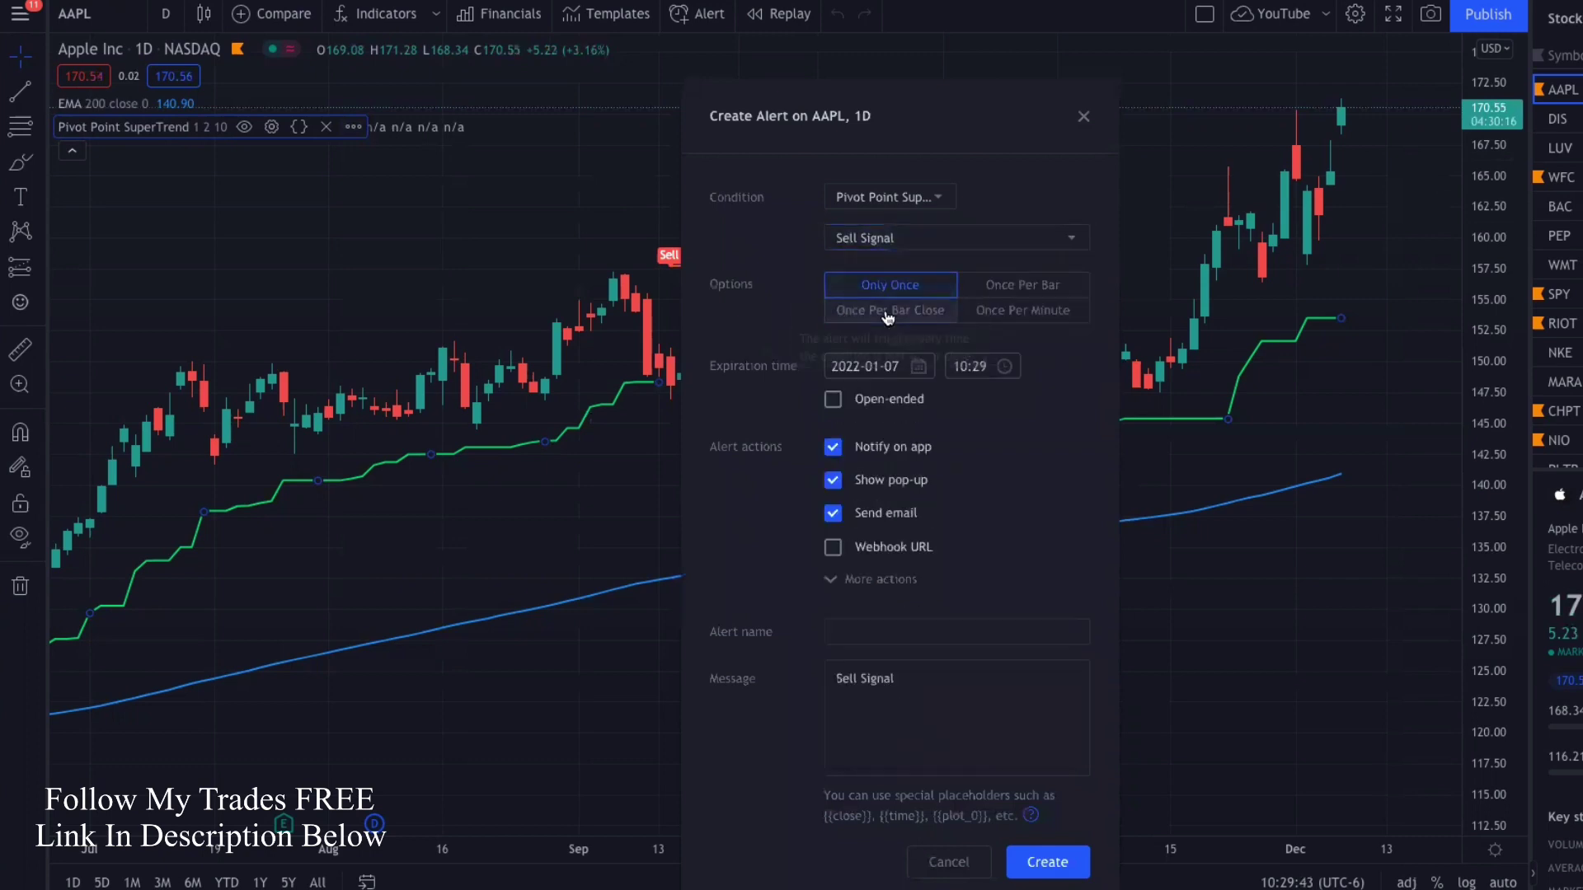
left_click(887, 317)
left_click(1082, 118)
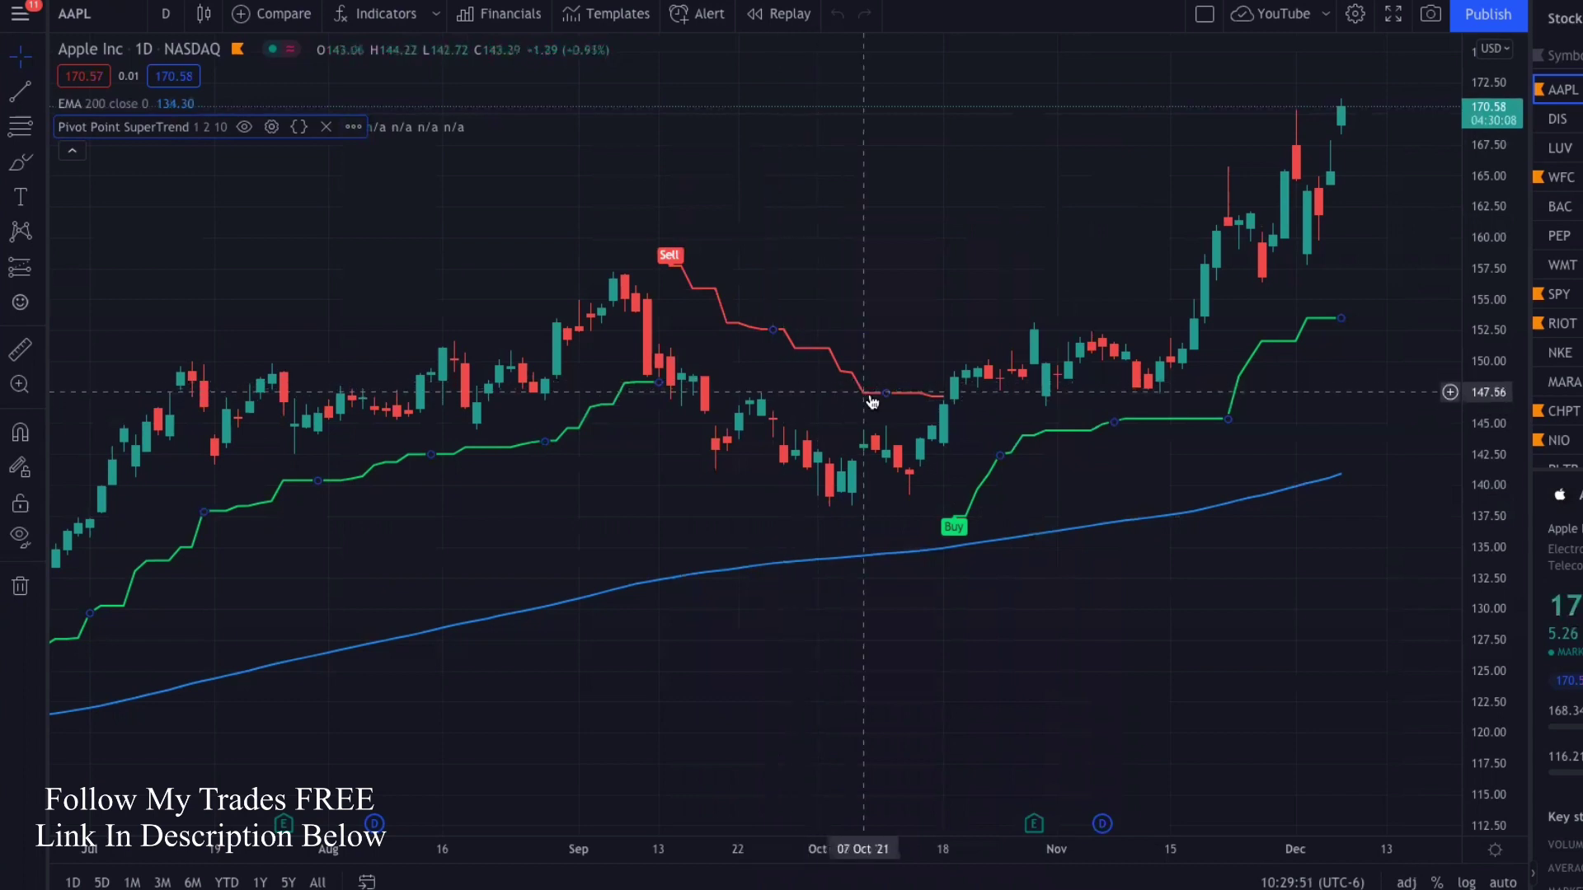